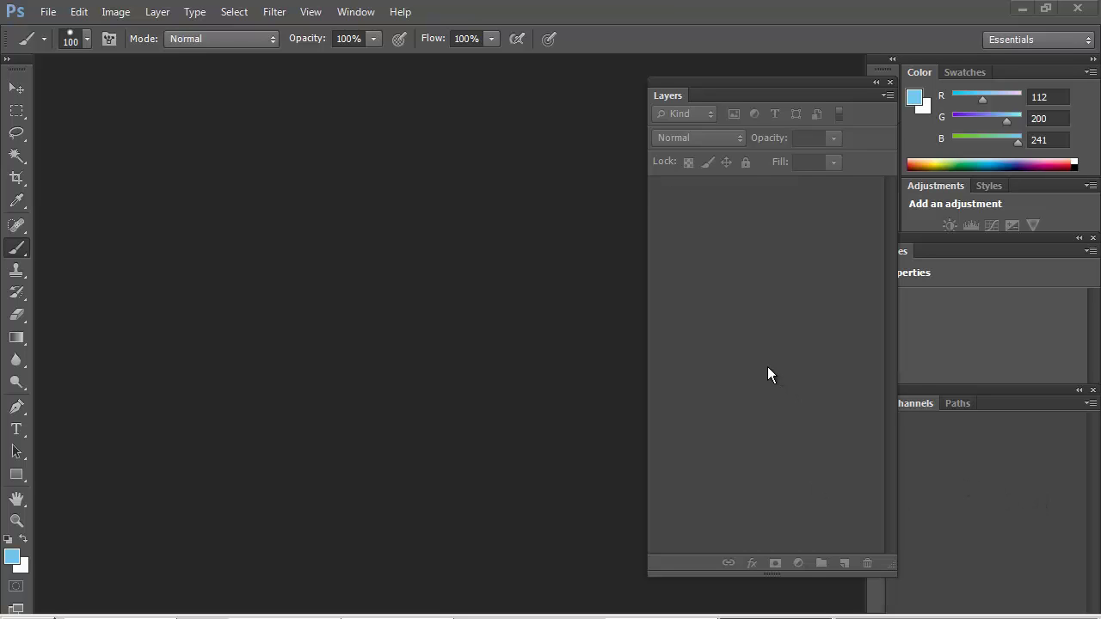
Step: Pick lime-2481358_1920.jpg in the Pattern Spring 2018\Images folder and open it in Photoshop
{"action": "key", "text": "alt+Tab"}
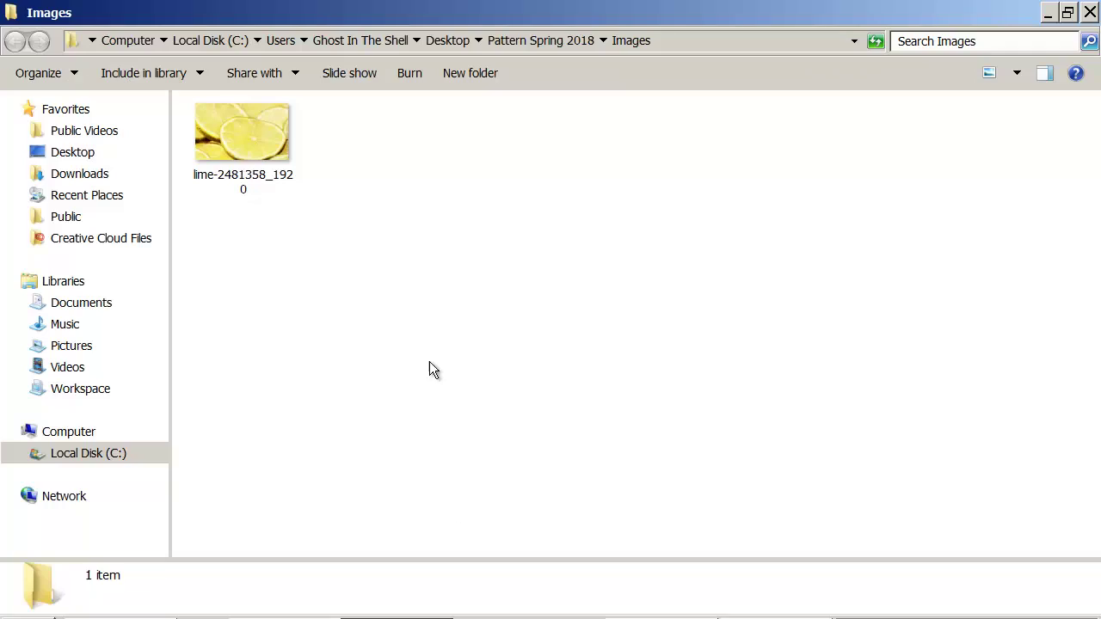
{"action": "left_click", "coordinate": [247, 148]}
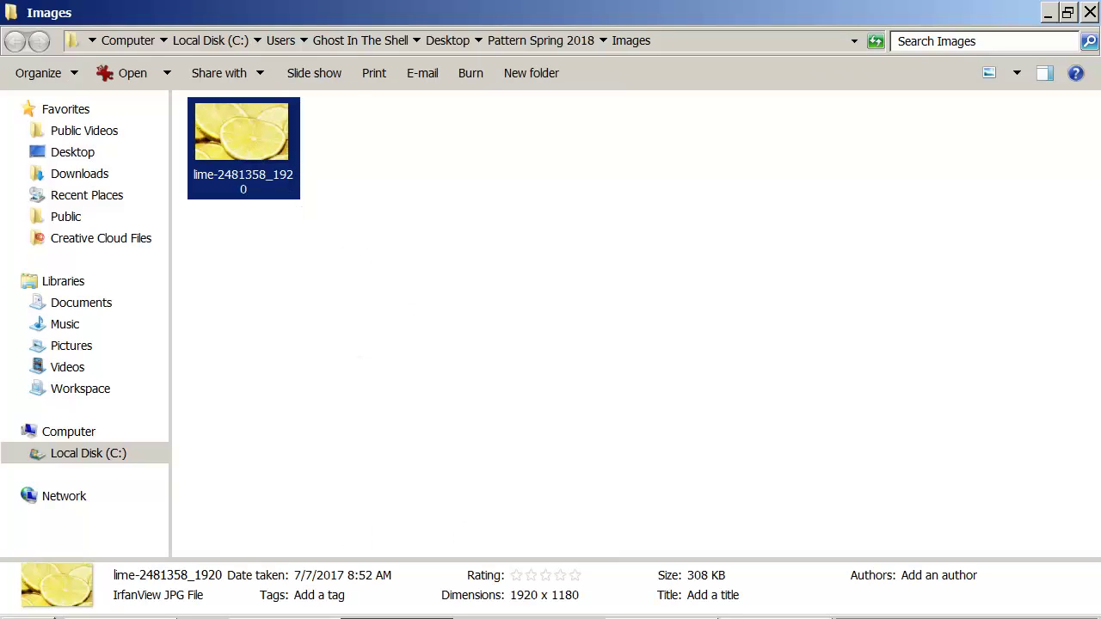
{"action": "key", "text": "alt+Tab"}
{"action": "key", "text": "alt+Tab"}
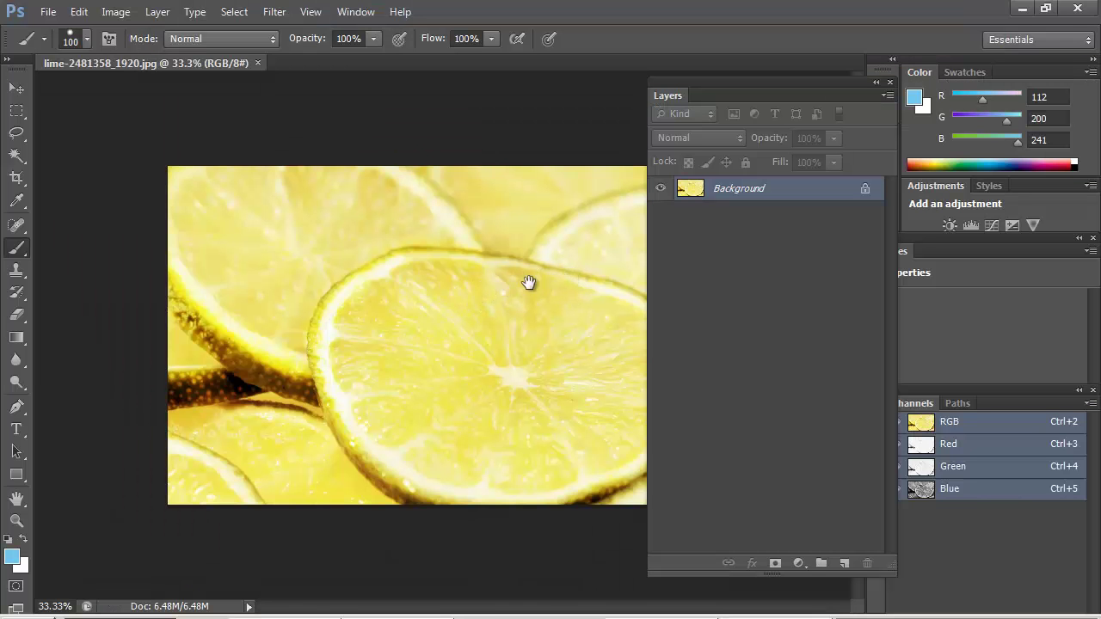
Step: Set the Rectangular Marquee to Fixed Size style with 2 in width and 2 in height
{"action": "key", "text": "f"}
{"action": "mouse_move", "coordinate": [539, 286]}
{"action": "left_mouse_down"}
{"action": "mouse_move", "coordinate": [315, 243]}
{"action": "mouse_move", "coordinate": [335, 252]}
{"action": "left_mouse_up"}
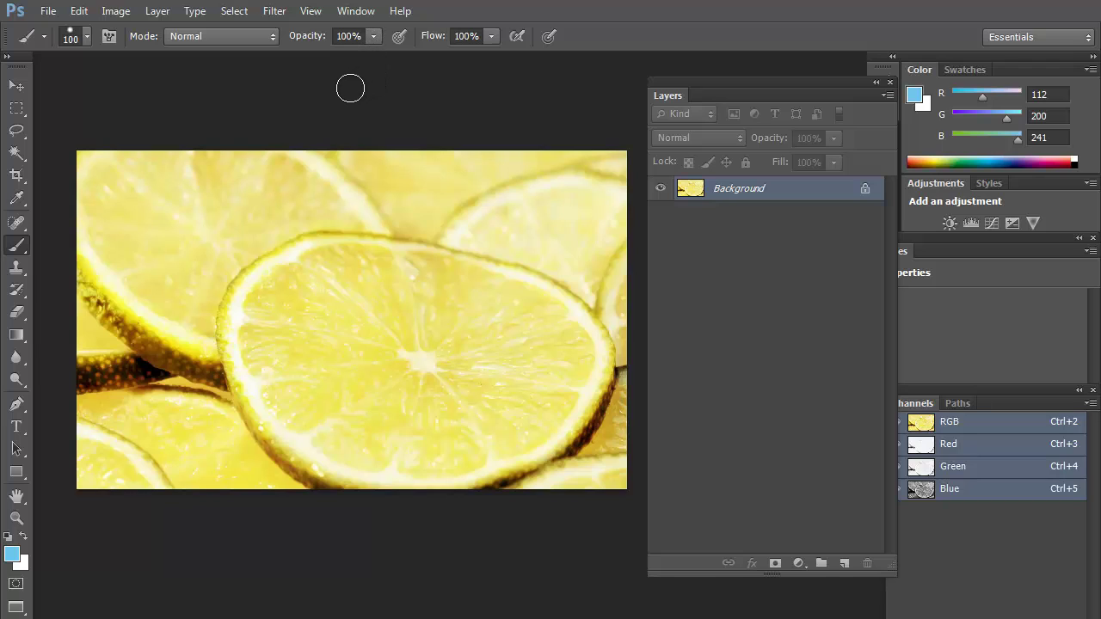
{"action": "left_click", "coordinate": [16, 107]}
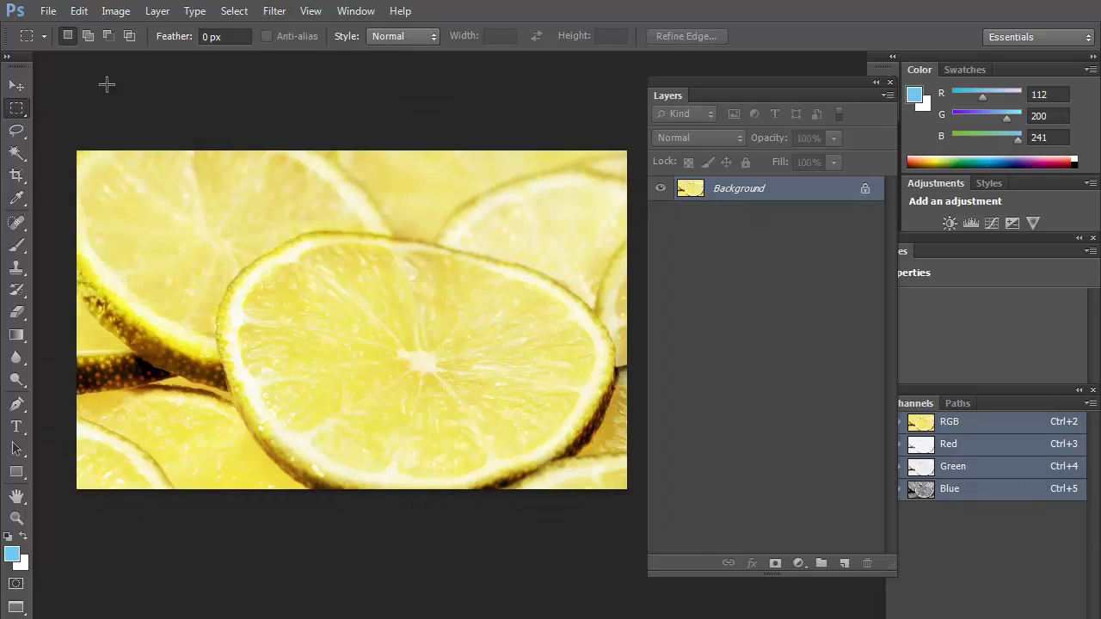
{"action": "left_click", "coordinate": [392, 36]}
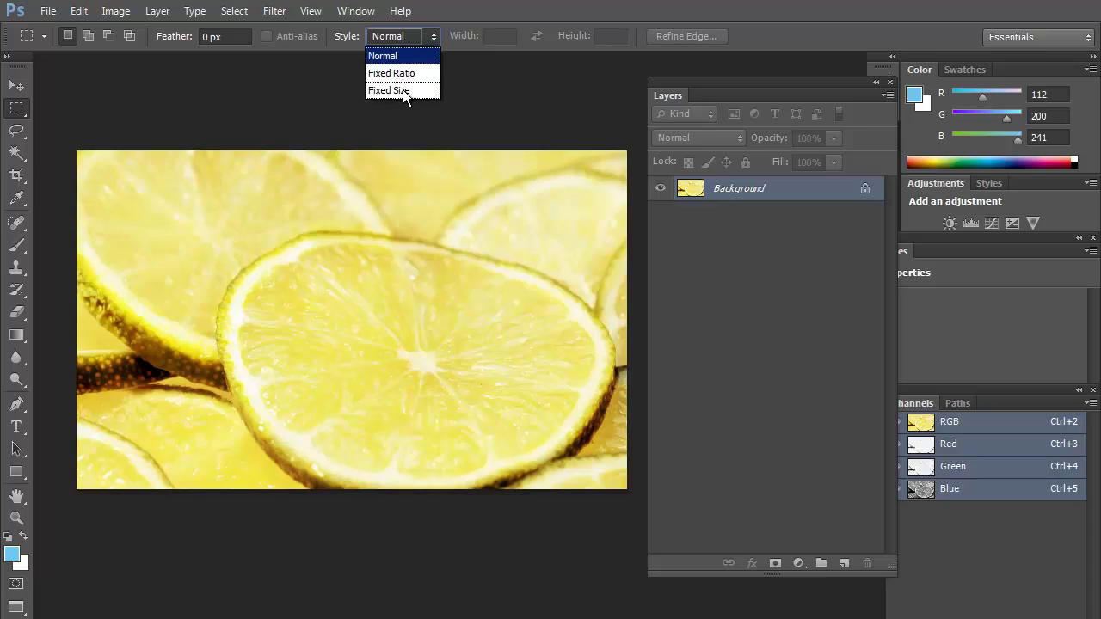
{"action": "left_click", "coordinate": [402, 90]}
{"action": "double_click", "coordinate": [506, 36]}
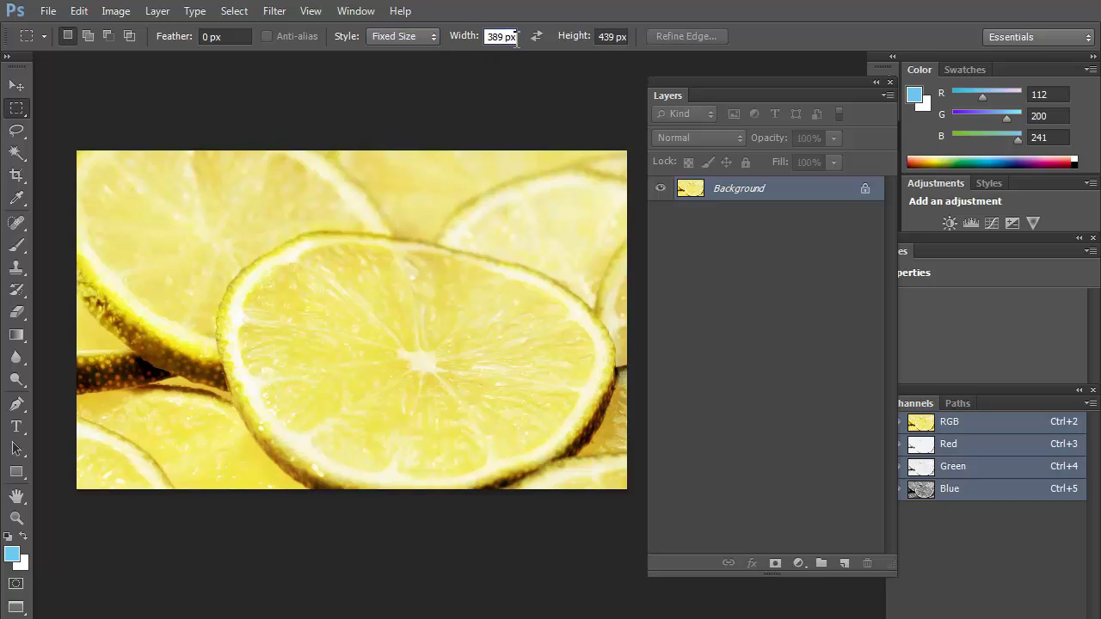
{"action": "left_click_drag", "start_coordinate": [516, 36], "coordinate": [462, 41]}
{"action": "key", "text": "Tab"}
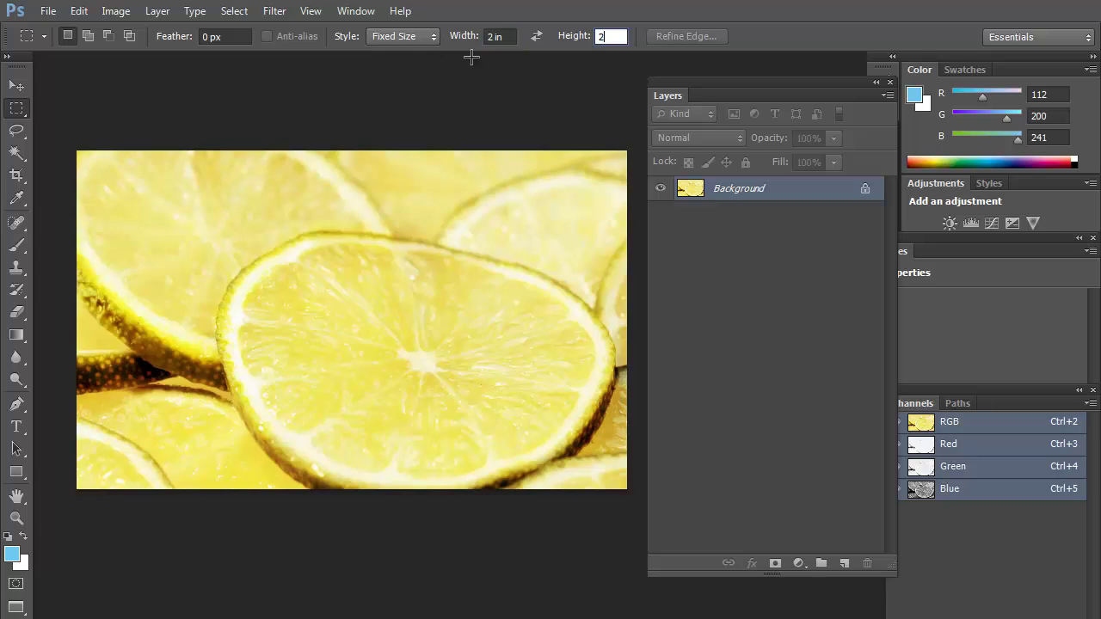
Step: Check the photo's 300 ppi resolution in Image Size and close it without changes
{"action": "left_click", "coordinate": [115, 10]}
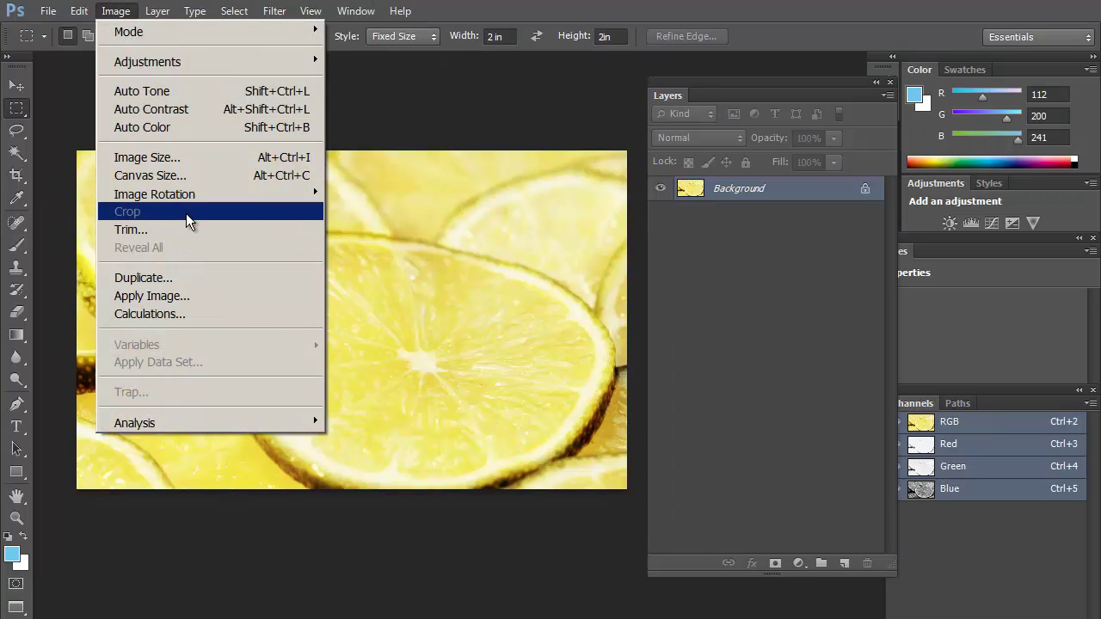
{"action": "mouse_move", "coordinate": [194, 199]}
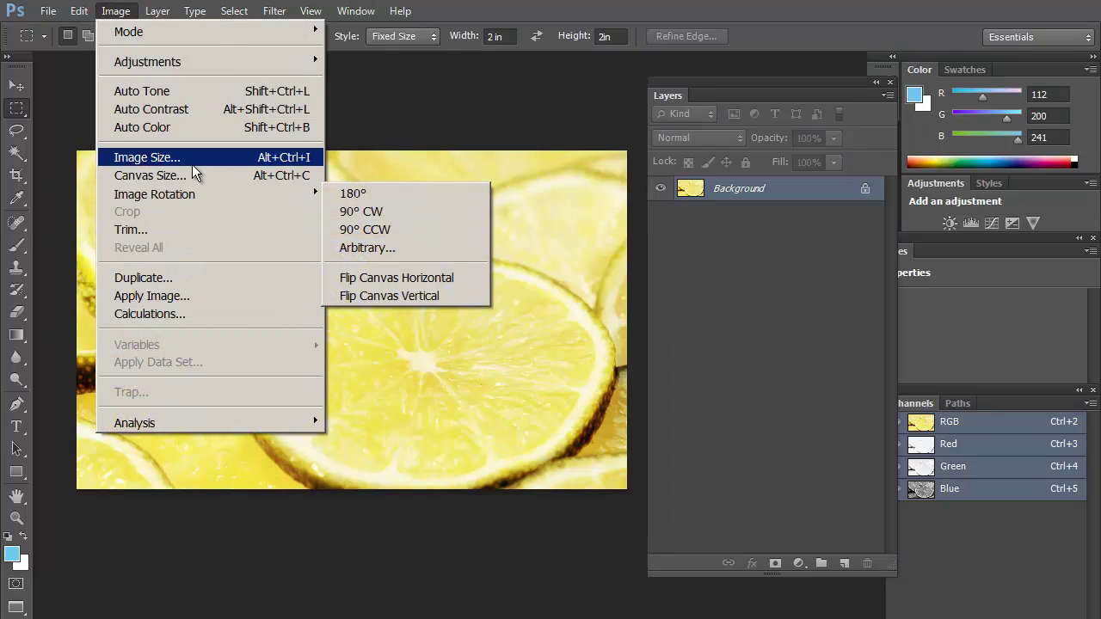
{"action": "left_click", "coordinate": [192, 159]}
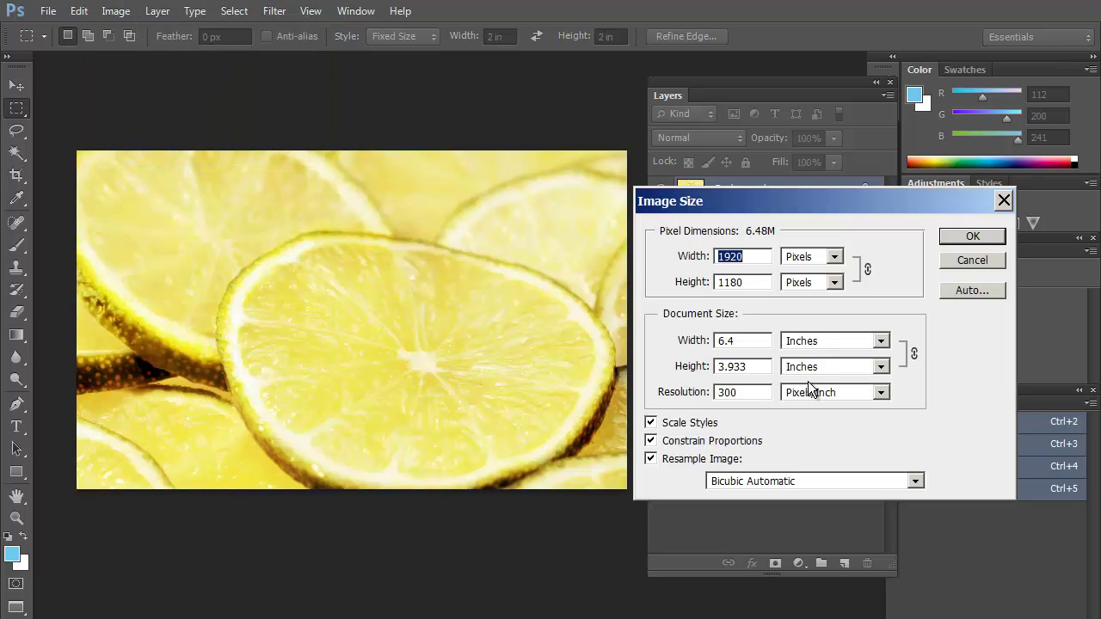
{"action": "left_click_drag", "start_coordinate": [763, 393], "coordinate": [701, 392]}
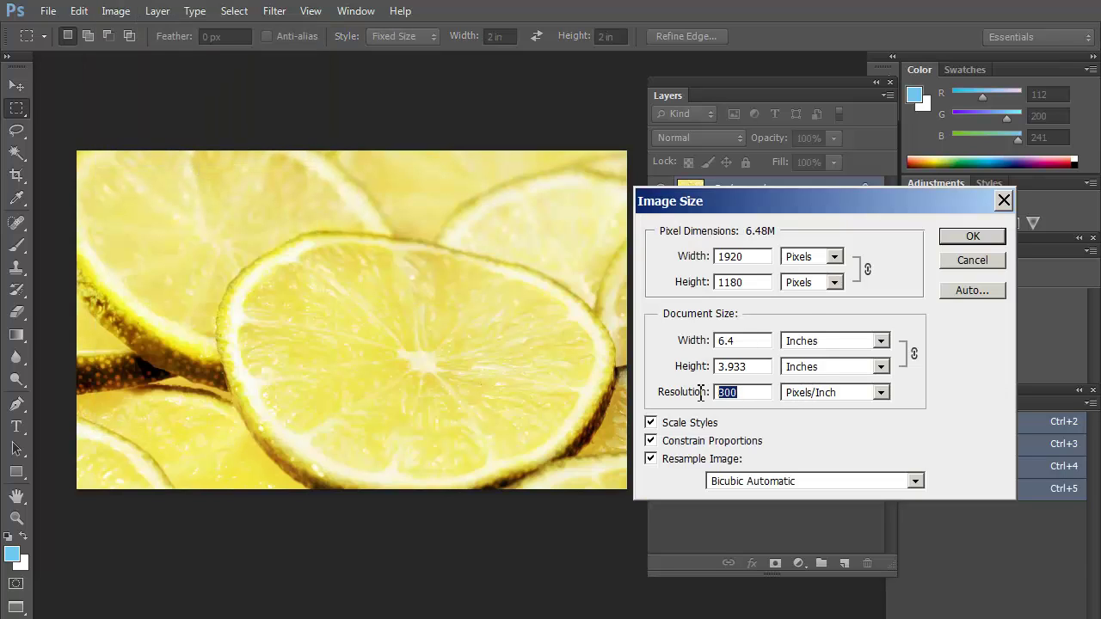
{"action": "left_click", "coordinate": [975, 261]}
Step: Place a 2-inch square selection, then return the marquee to Normal style and deselect
{"action": "left_click_drag", "start_coordinate": [386, 249], "coordinate": [314, 211]}
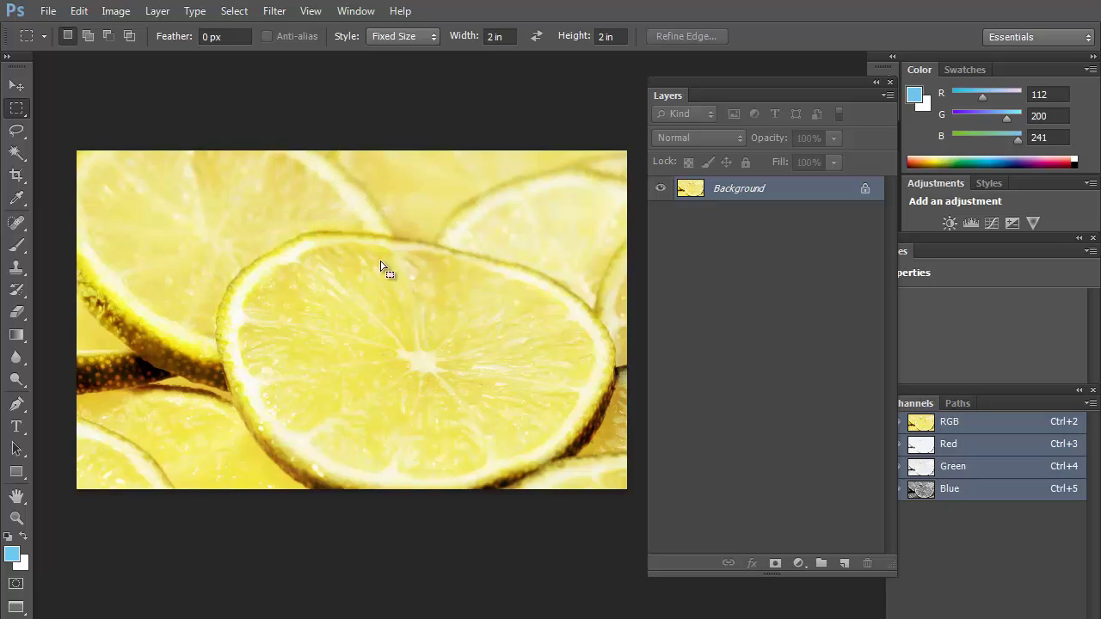
{"action": "left_click", "coordinate": [401, 36]}
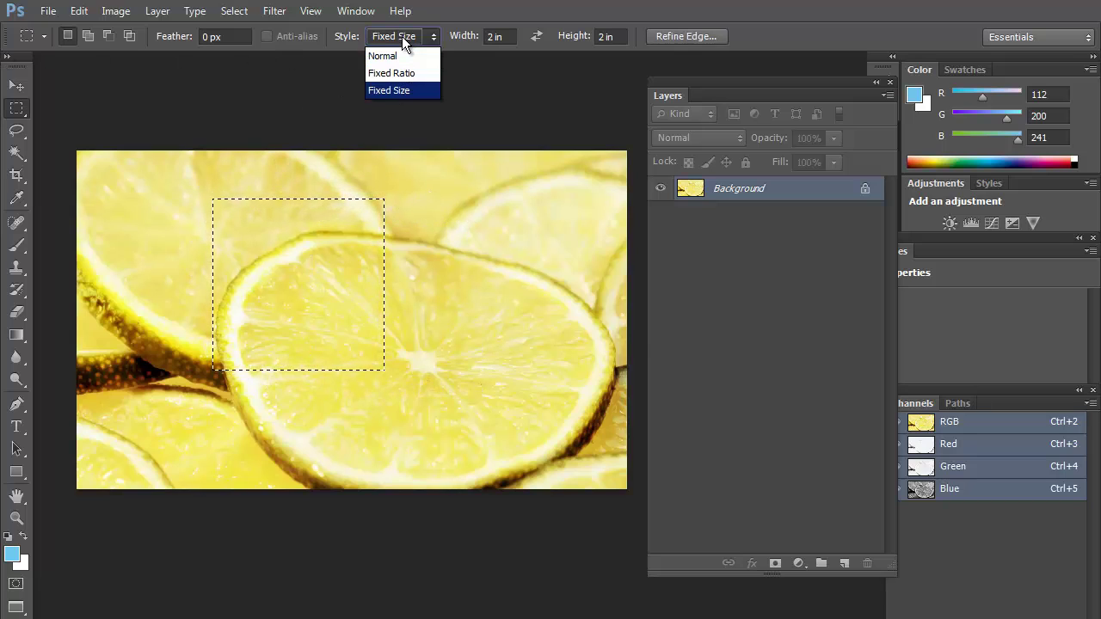
{"action": "left_click", "coordinate": [401, 56]}
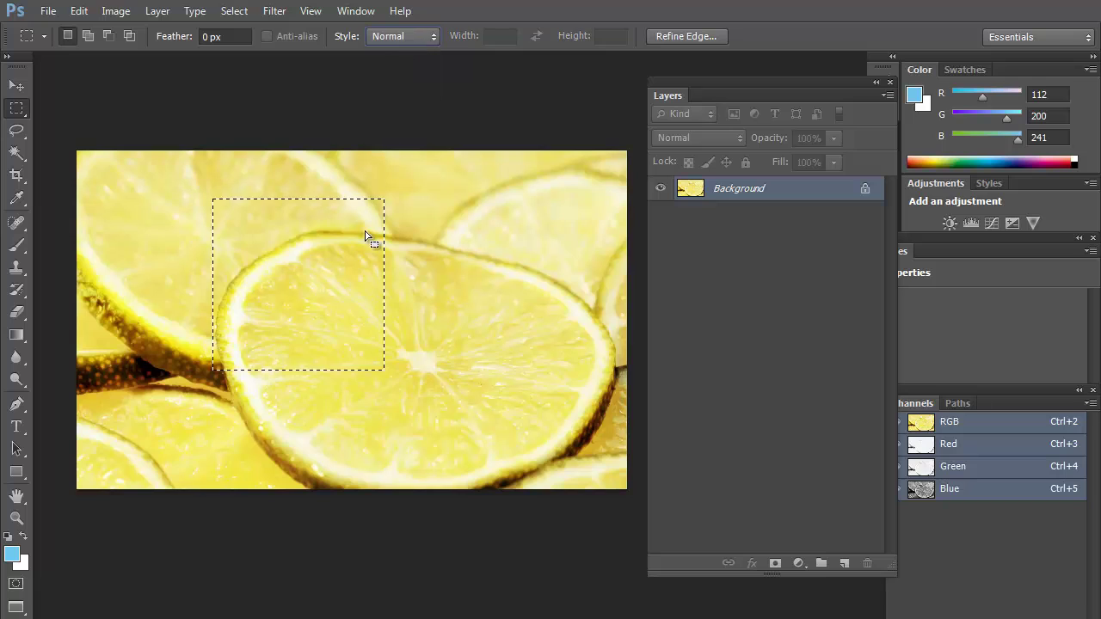
{"action": "left_click_drag", "start_coordinate": [235, 184], "coordinate": [460, 283]}
{"action": "left_click", "coordinate": [230, 249]}
{"action": "left_click_drag", "start_coordinate": [216, 211], "coordinate": [345, 237]}
{"action": "left_click", "coordinate": [482, 314]}
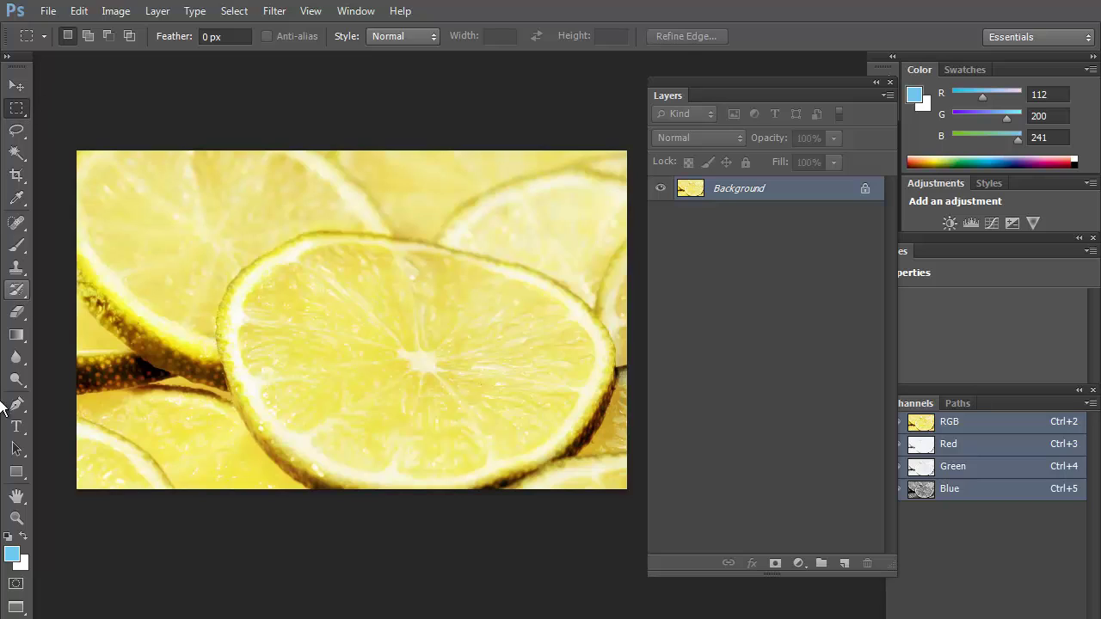
{"action": "left_click", "coordinate": [17, 175]}
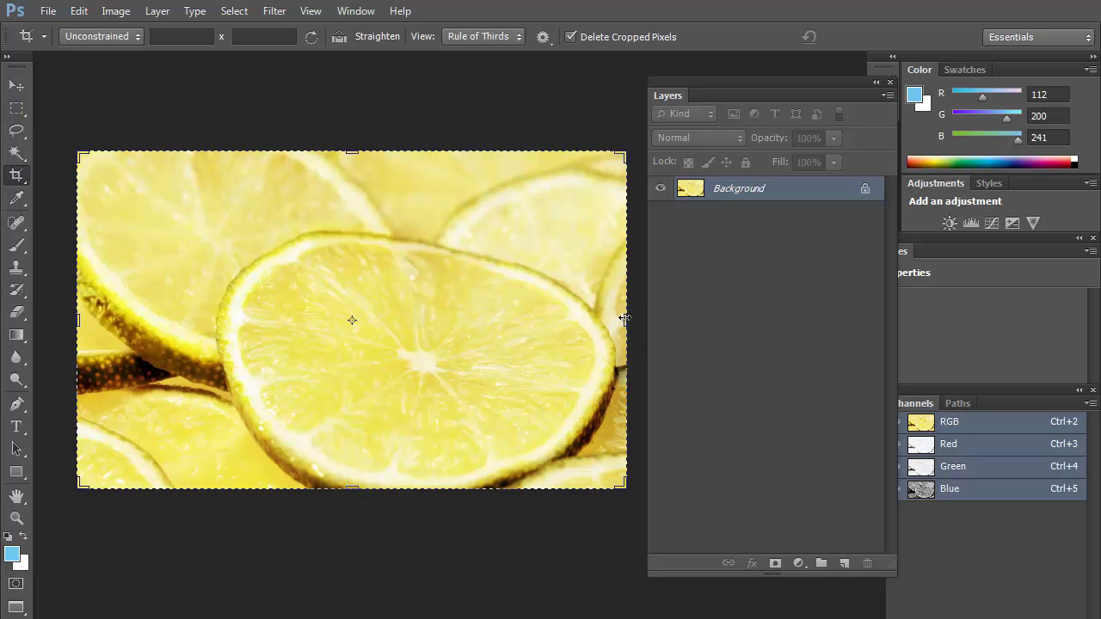
{"action": "left_click_drag", "start_coordinate": [624, 320], "coordinate": [436, 302]}
{"action": "left_click_drag", "start_coordinate": [350, 153], "coordinate": [347, 241]}
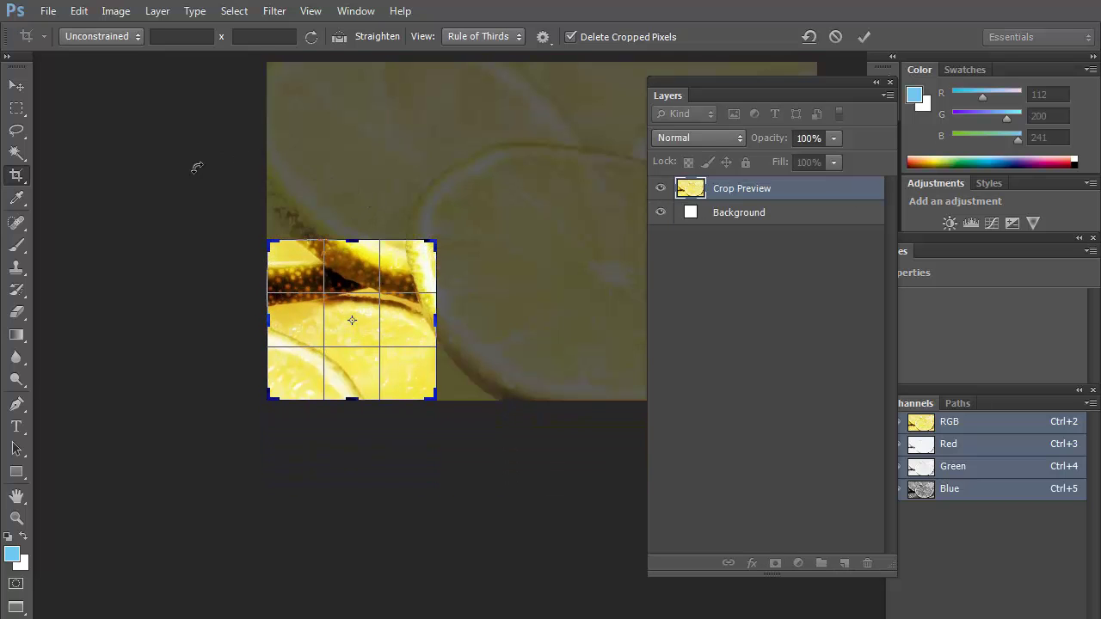
{"action": "left_click", "coordinate": [18, 90]}
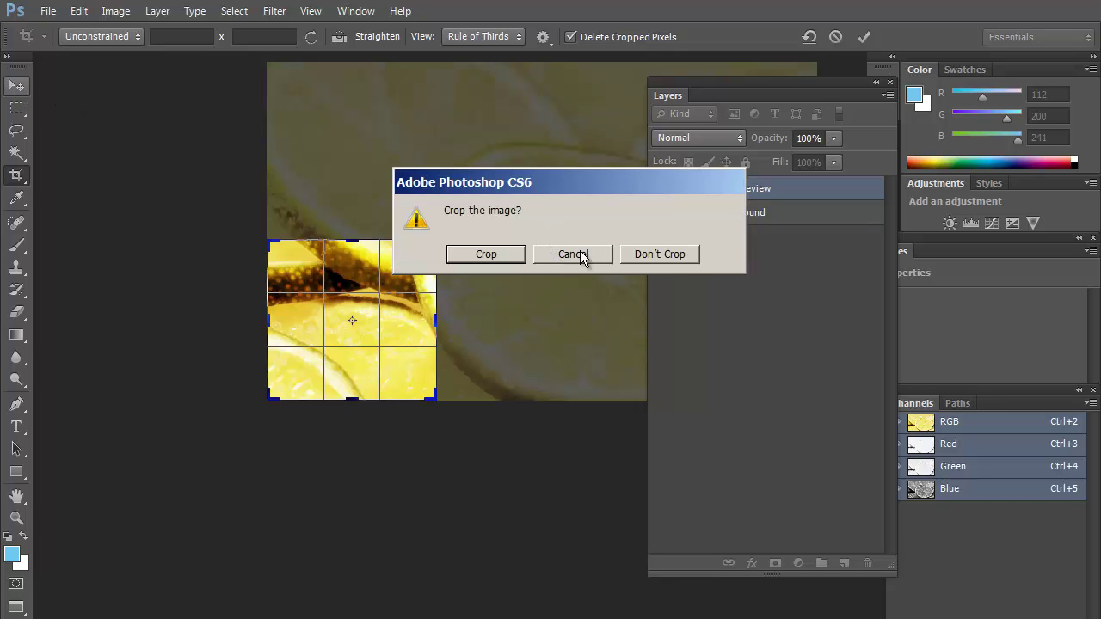
Step: Discard the crop and create a blank white 2 × 2 in document at 300 ppi
{"action": "left_click", "coordinate": [659, 254]}
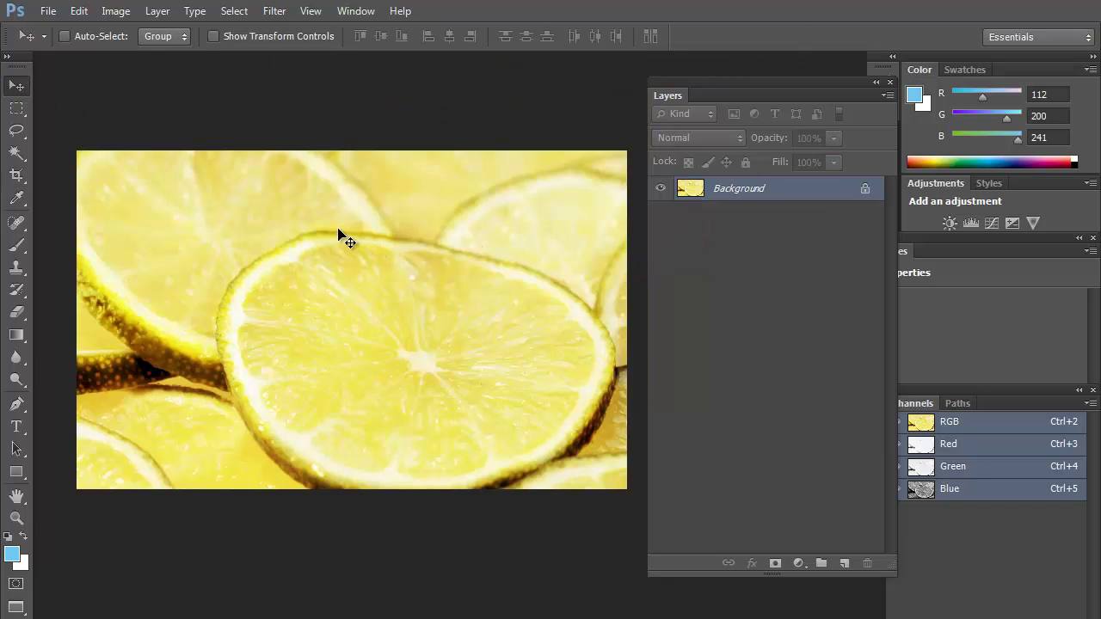
{"action": "key", "text": "ctrl+n"}
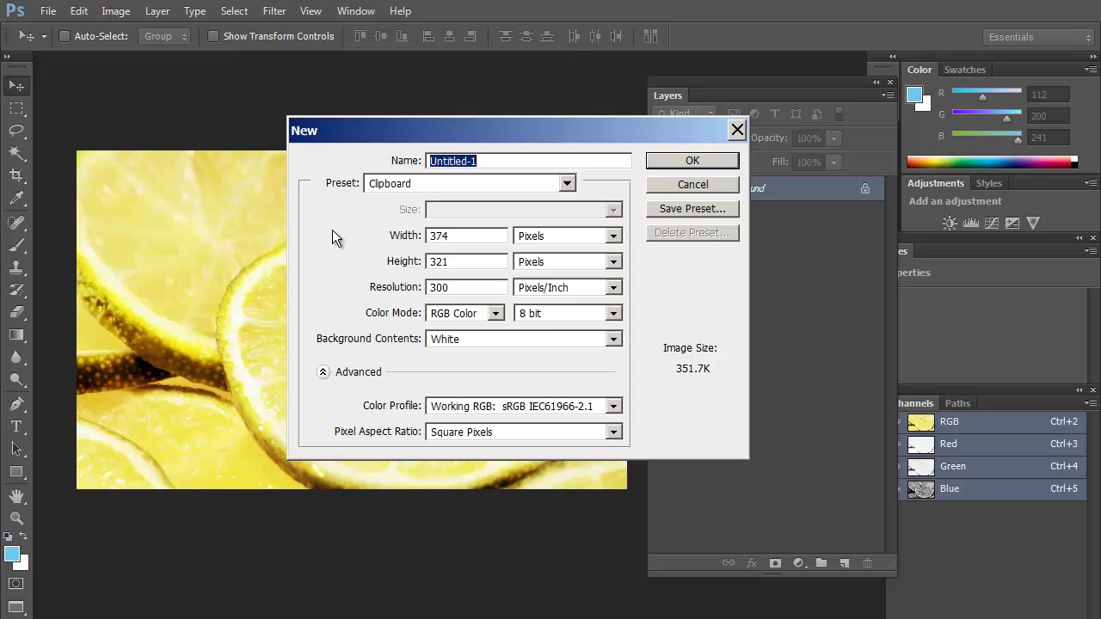
{"action": "left_click", "coordinate": [531, 241]}
{"action": "left_click", "coordinate": [528, 266]}
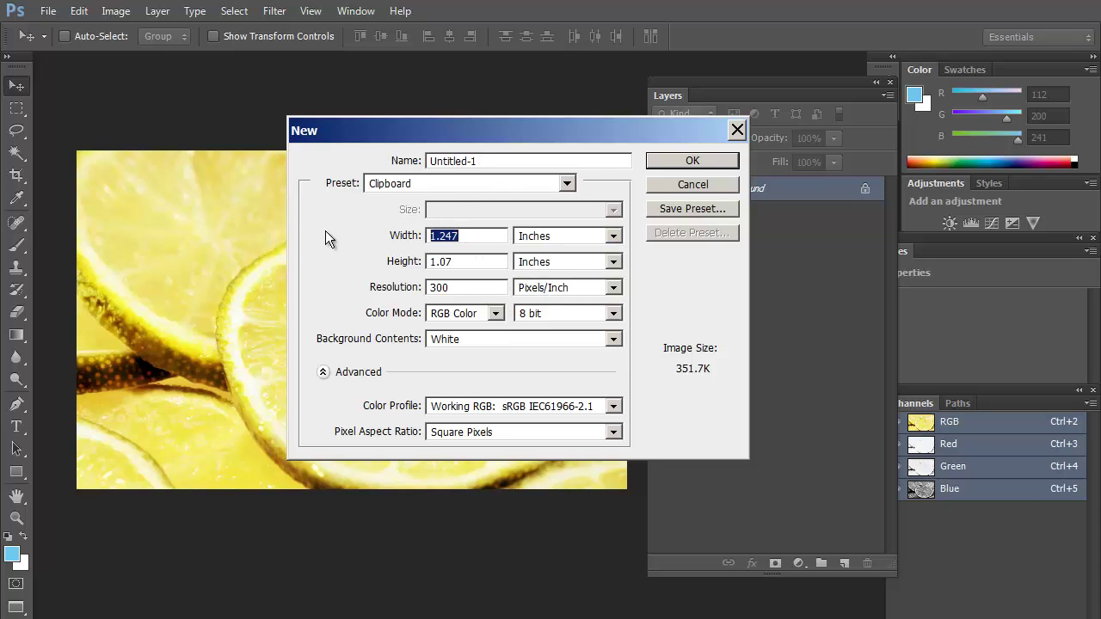
{"action": "type", "text": "2"}
{"action": "key", "text": "Tab"}
{"action": "key", "text": "Tab"}
{"action": "type", "text": "2"}
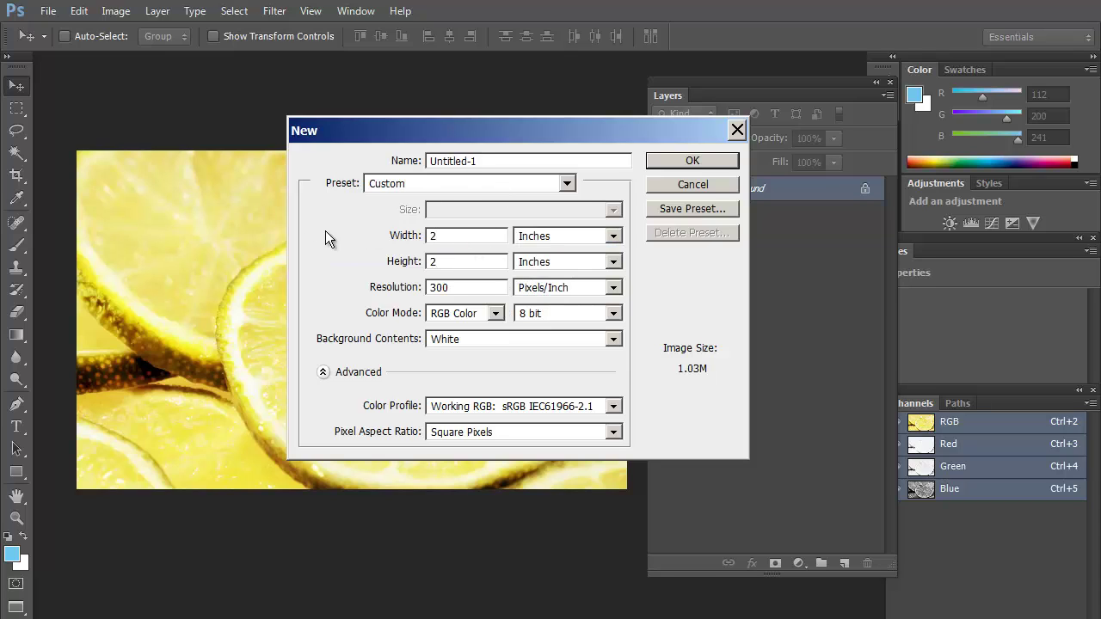
{"action": "left_click", "coordinate": [691, 162]}
{"action": "left_click_drag", "start_coordinate": [311, 240], "coordinate": [268, 249]}
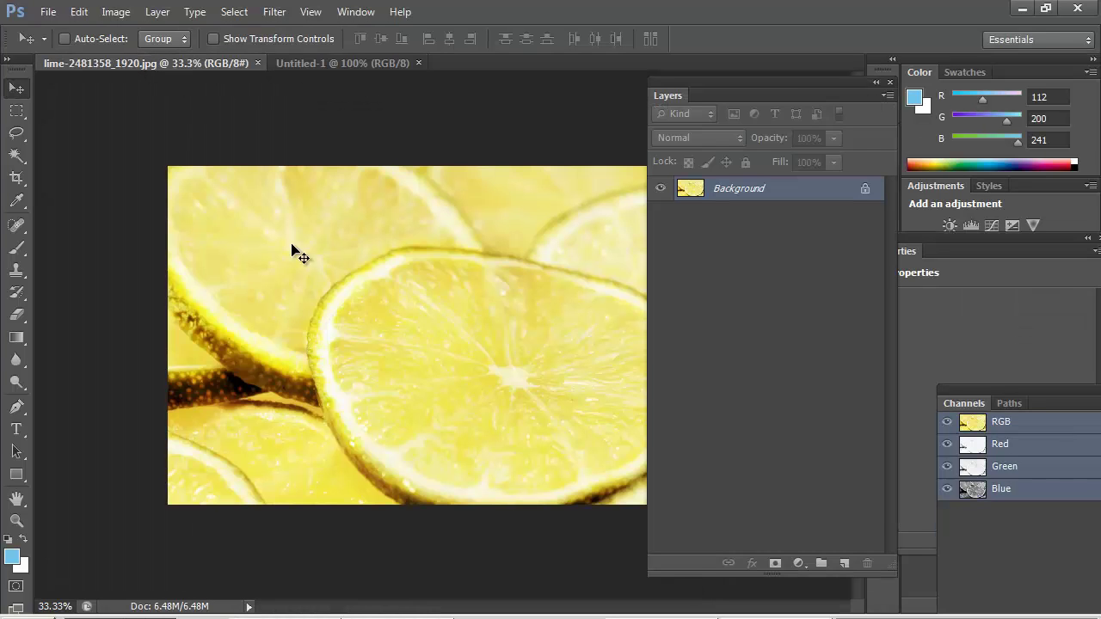
Step: Try moving the locked lime photo, dismissing the two locked-layer errors
{"action": "left_click", "coordinate": [172, 63]}
{"action": "key", "text": "ctrl"}
{"action": "left_click_drag", "start_coordinate": [250, 221], "coordinate": [366, 197]}
{"action": "left_click", "coordinate": [537, 257]}
{"action": "left_click", "coordinate": [413, 270]}
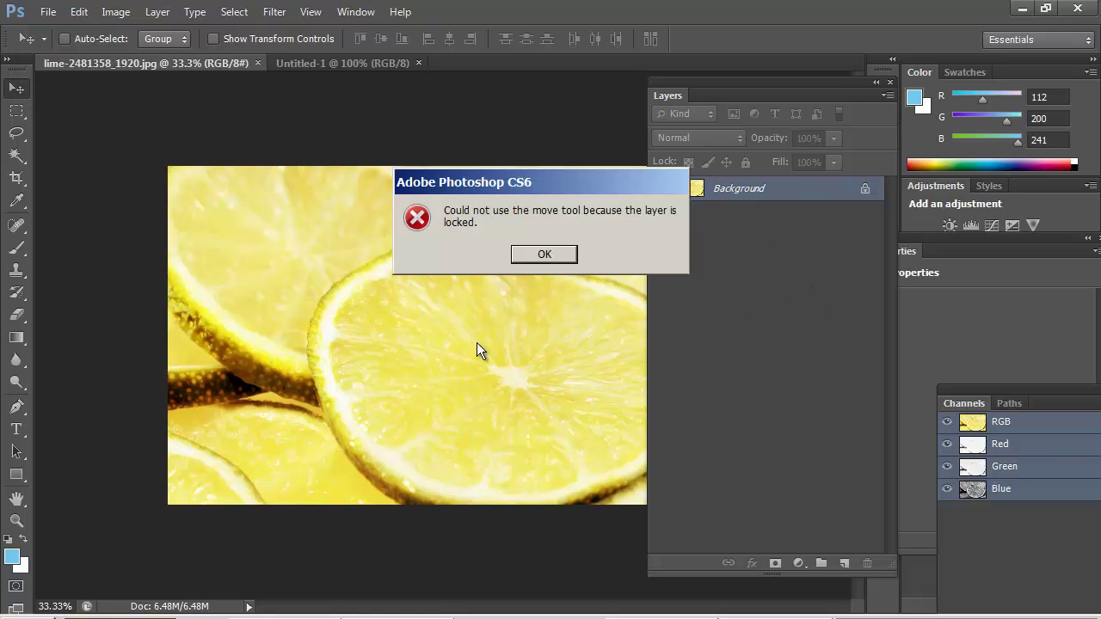
{"action": "left_click", "coordinate": [545, 255]}
Step: Drag the lime photo into Untitled-1 as Layer 1 and convert it to a Smart Object
{"action": "left_click", "coordinate": [358, 64]}
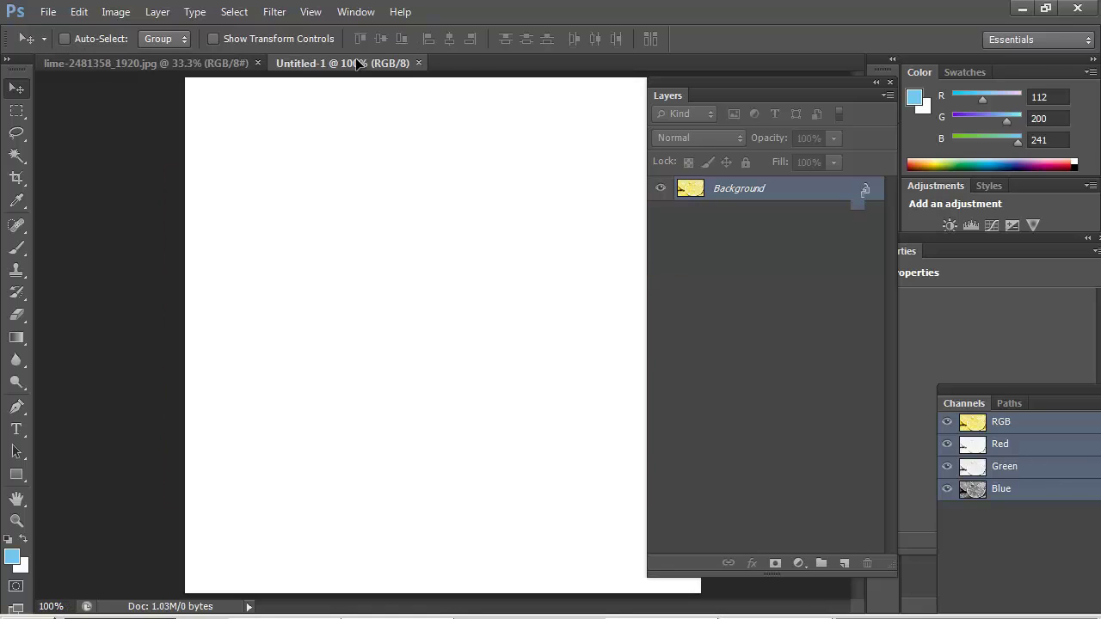
{"action": "left_click_drag", "start_coordinate": [358, 64], "coordinate": [393, 278]}
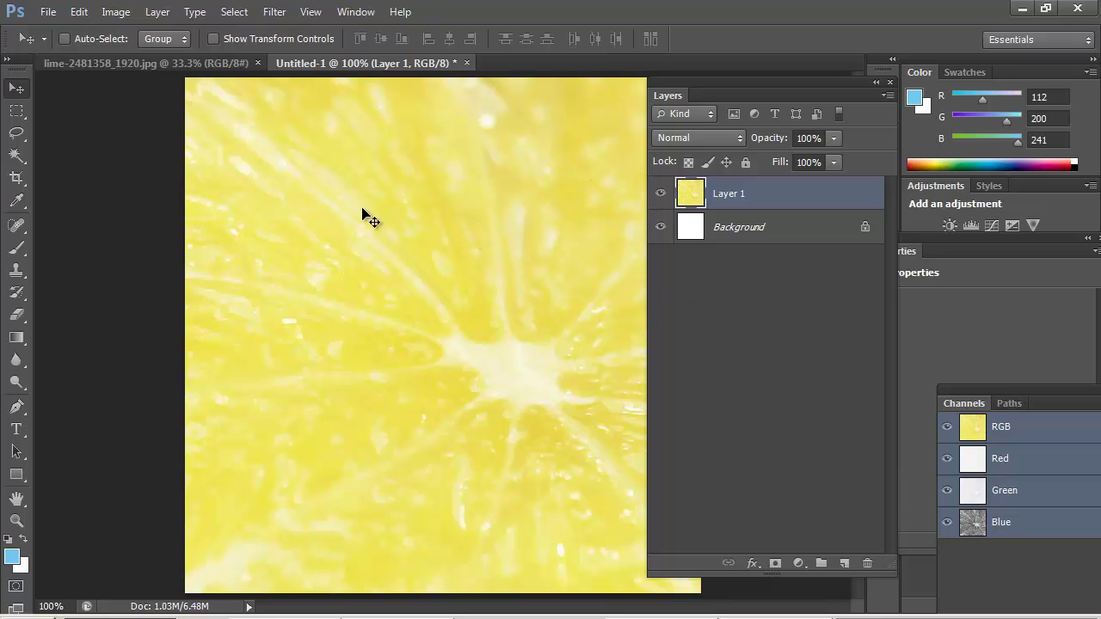
{"action": "right_click", "coordinate": [735, 192]}
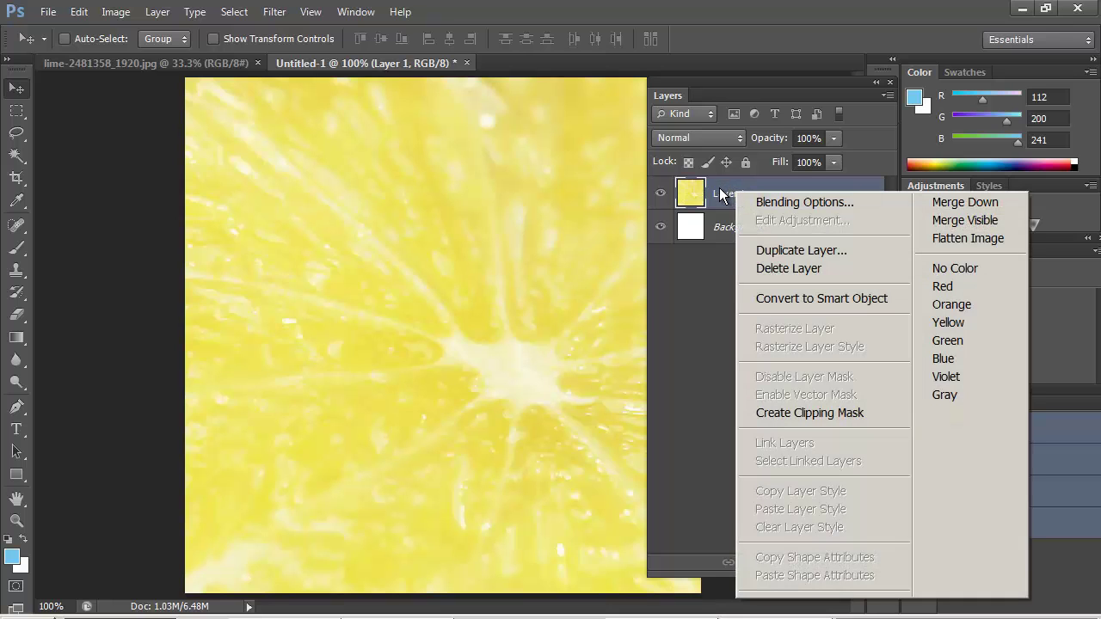
{"action": "left_click", "coordinate": [788, 297]}
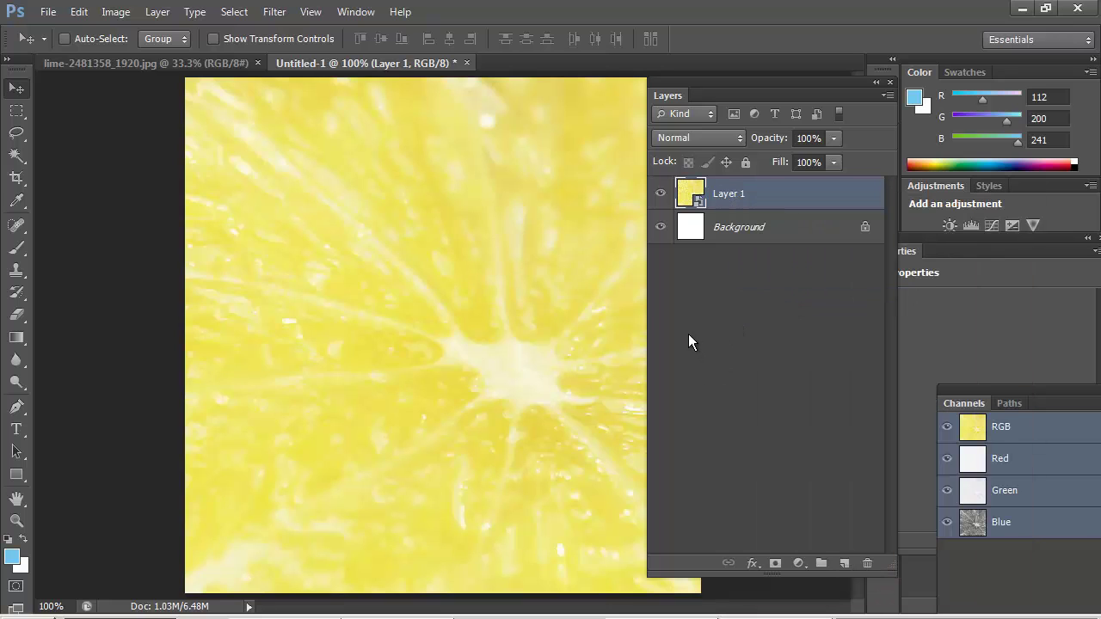
Step: Scale the lime layer to about 35.3% and position it across the top of the tile
{"action": "key", "text": "z"}
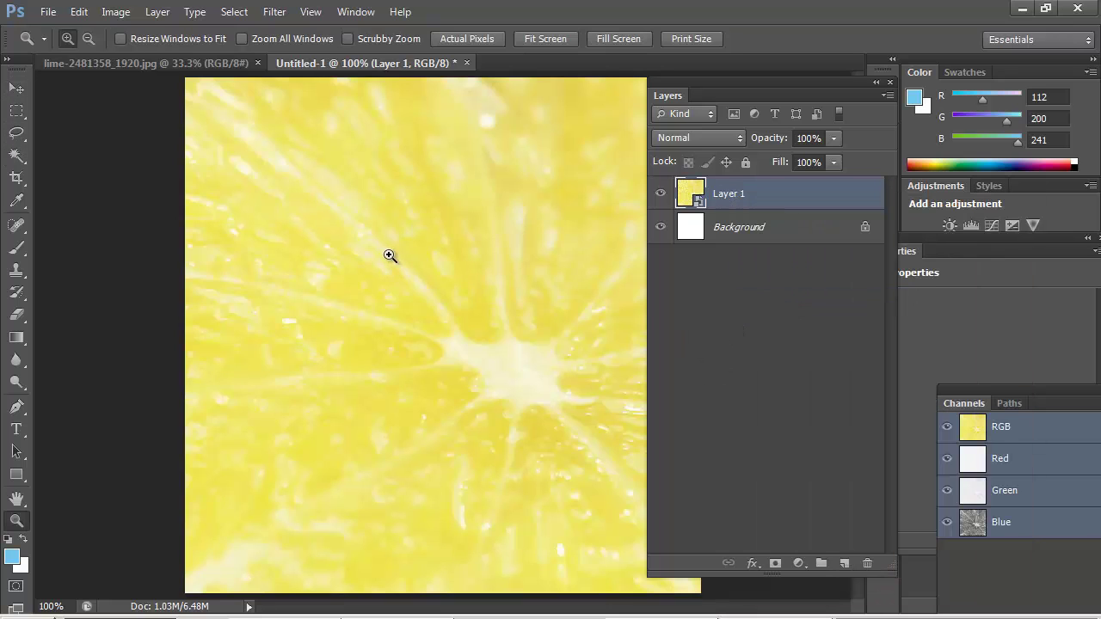
{"action": "left_click", "coordinate": [392, 253], "text": "alt"}
{"action": "left_click", "coordinate": [397, 250], "text": "alt"}
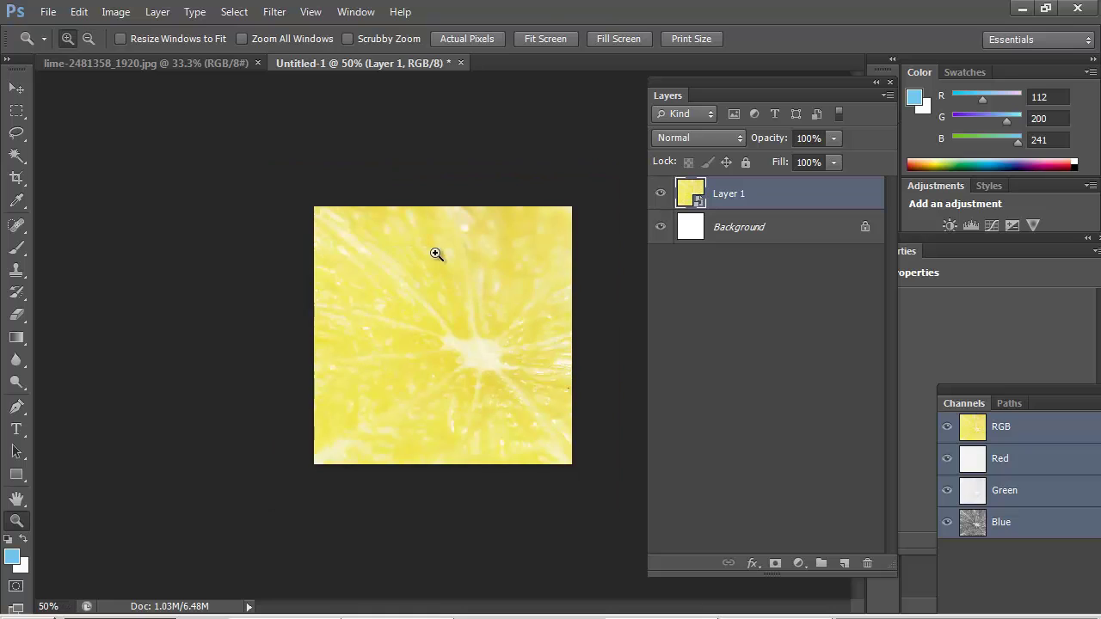
{"action": "key", "text": "ctrl+t"}
{"action": "left_click_drag", "start_coordinate": [400, 197], "coordinate": [357, 218]}
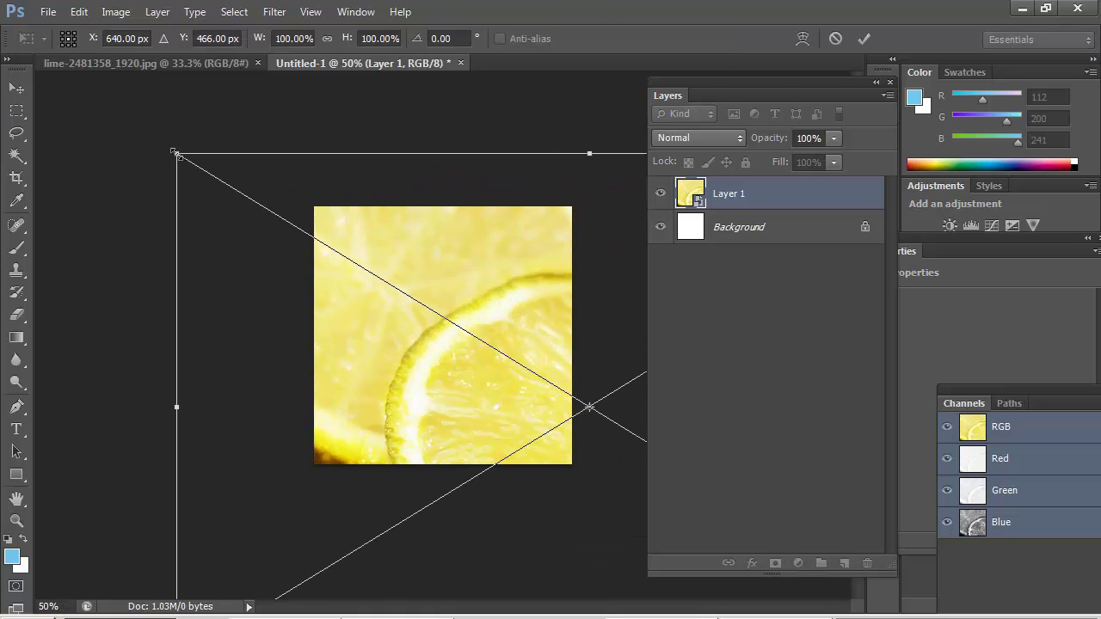
{"action": "left_click_drag", "start_coordinate": [174, 153], "coordinate": [365, 251]}
{"action": "left_click_drag", "start_coordinate": [523, 344], "coordinate": [509, 342]}
{"action": "key", "text": "Return"}
{"action": "key", "text": "z"}
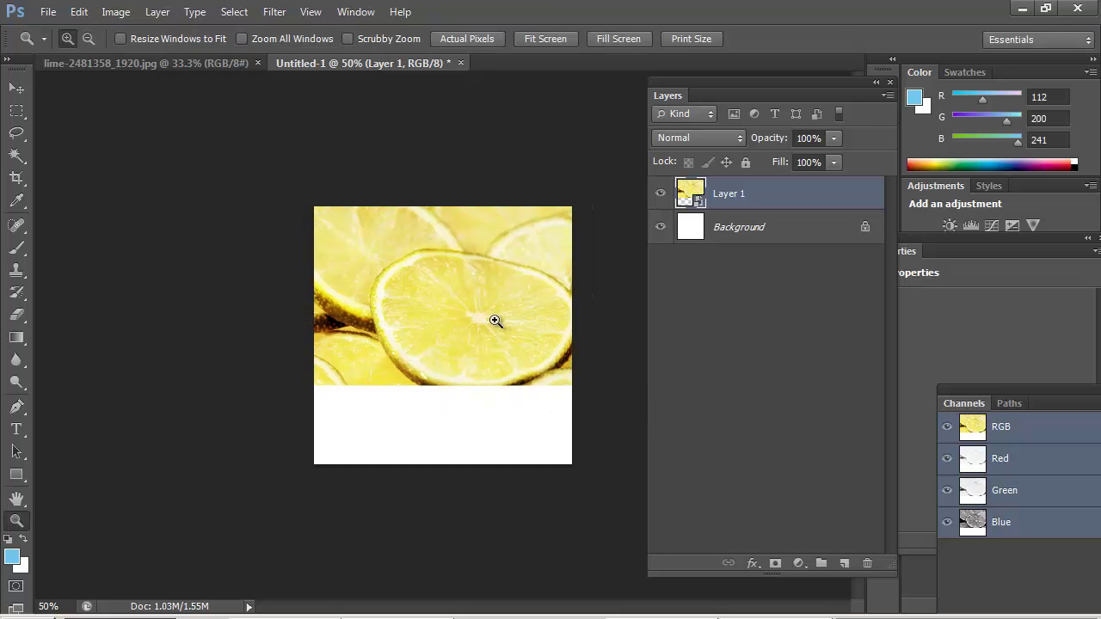
{"action": "key", "text": "v"}
{"action": "left_click_drag", "start_coordinate": [490, 323], "coordinate": [477, 320]}
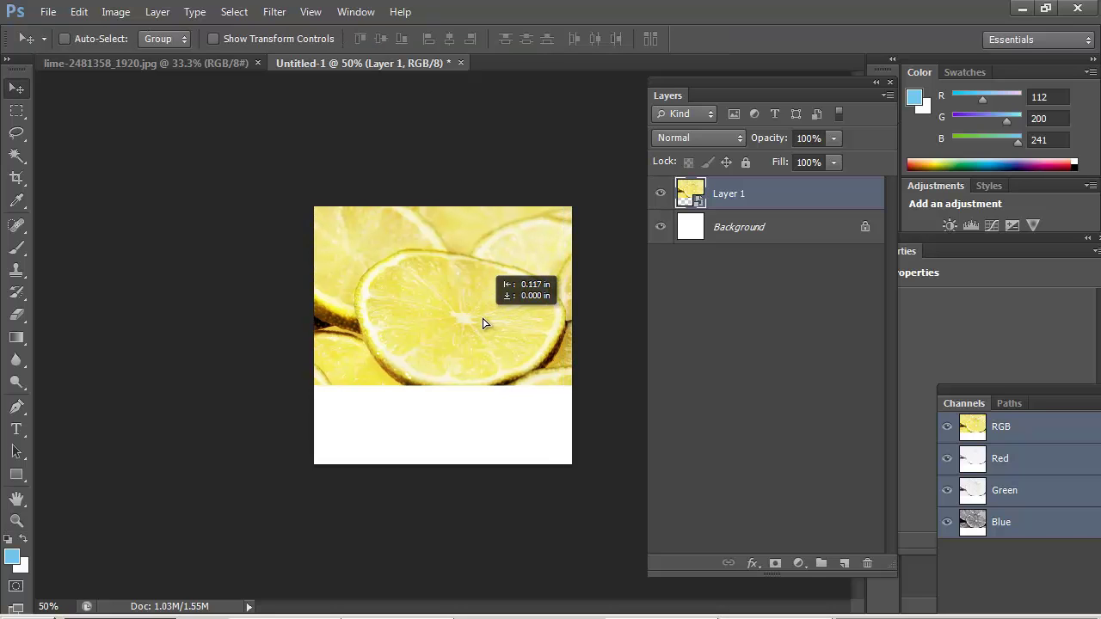
{"action": "left_click", "coordinate": [274, 19]}
{"action": "mouse_move", "coordinate": [368, 357]}
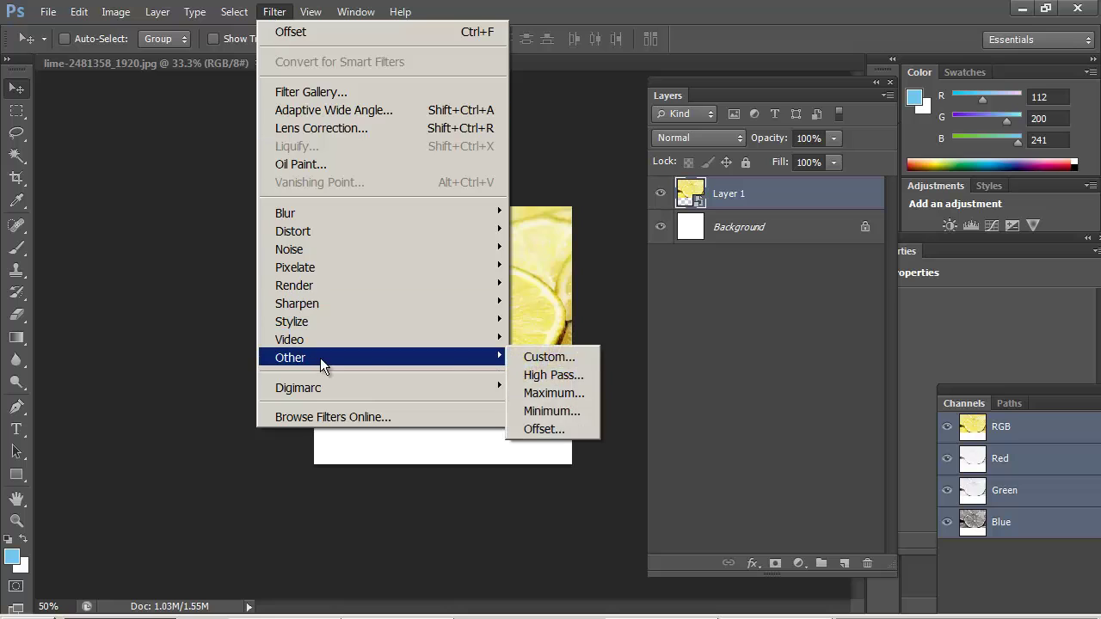
{"action": "left_click", "coordinate": [554, 428]}
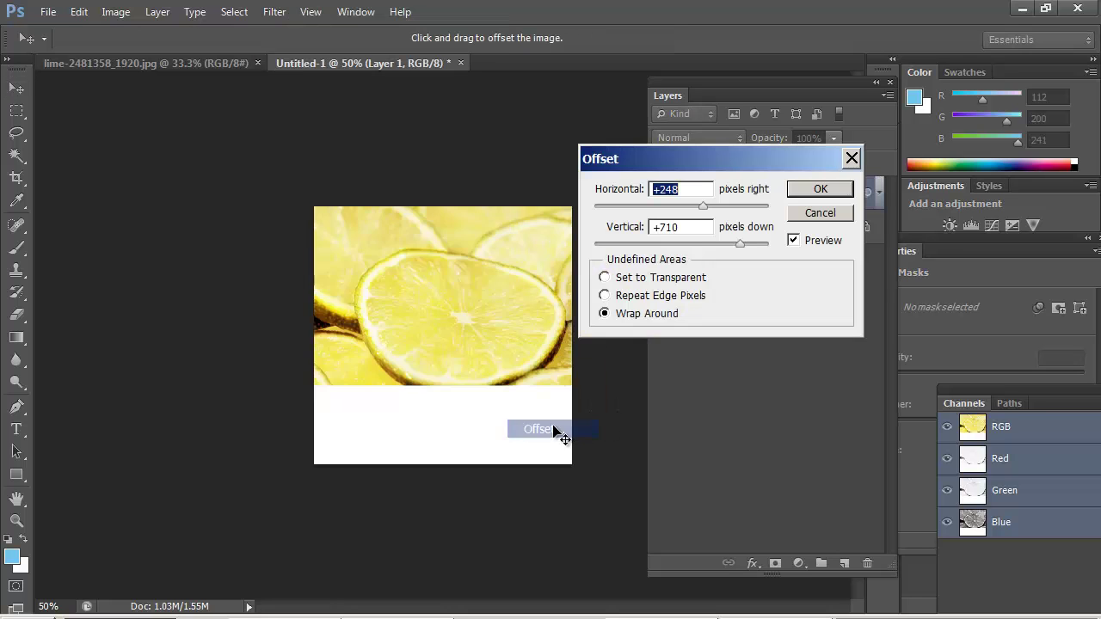
{"action": "left_click_drag", "start_coordinate": [688, 209], "coordinate": [739, 245]}
{"action": "left_click", "coordinate": [709, 195]}
{"action": "left_click_drag", "start_coordinate": [711, 205], "coordinate": [682, 230]}
{"action": "left_click", "coordinate": [792, 216]}
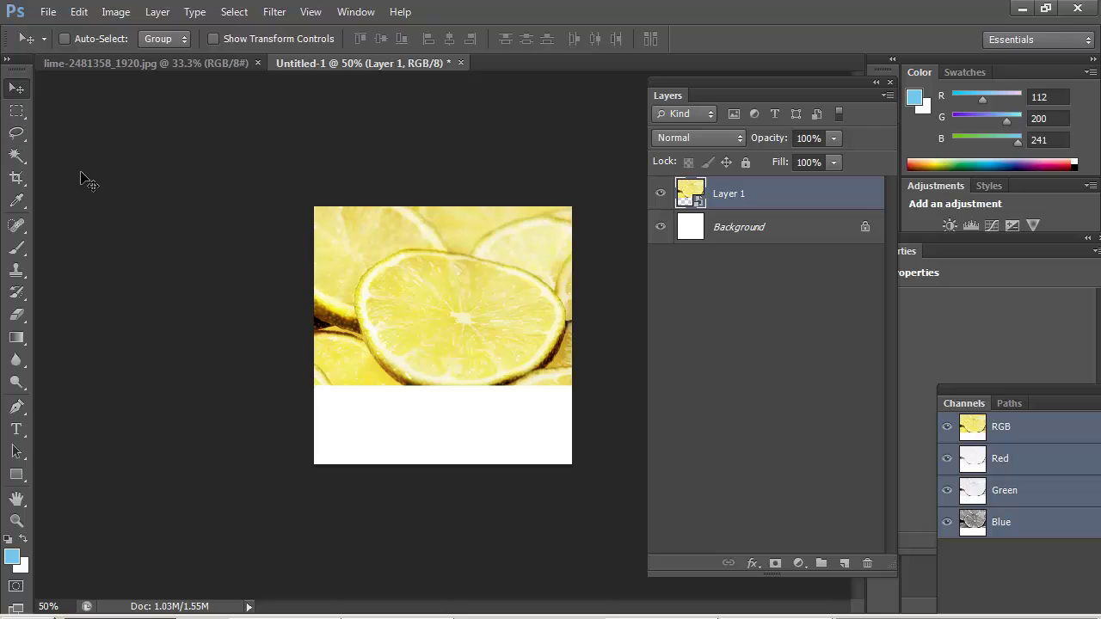
Step: Check the crop ratio presets, then shift the lime image slightly right
{"action": "key", "text": "c"}
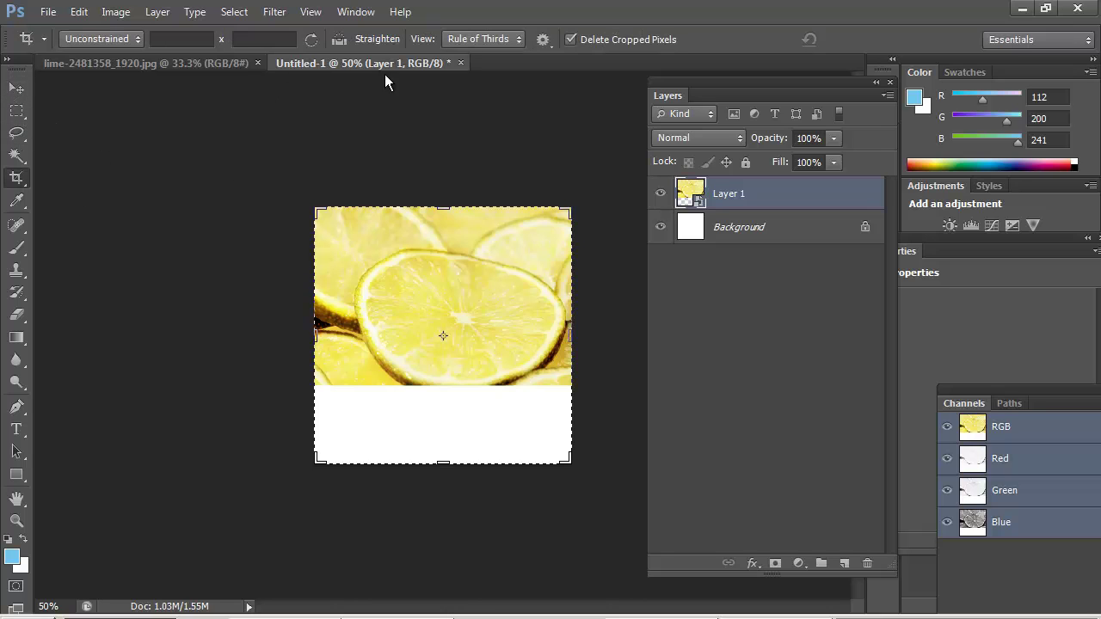
{"action": "left_click", "coordinate": [123, 40]}
{"action": "left_click", "coordinate": [16, 88]}
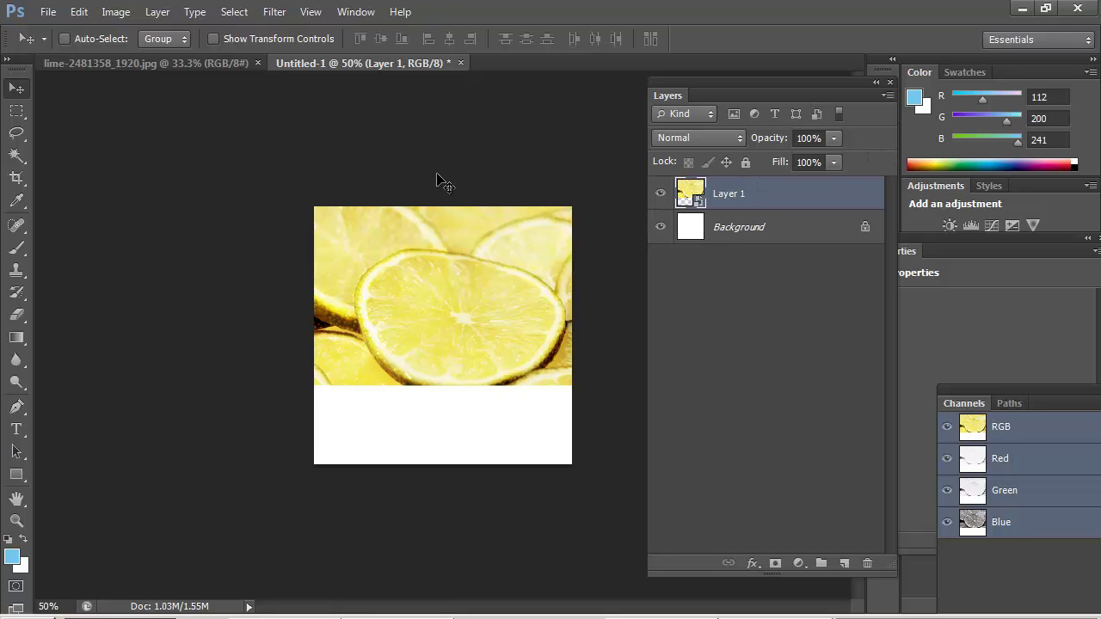
{"action": "left_click_drag", "start_coordinate": [440, 173], "coordinate": [449, 170]}
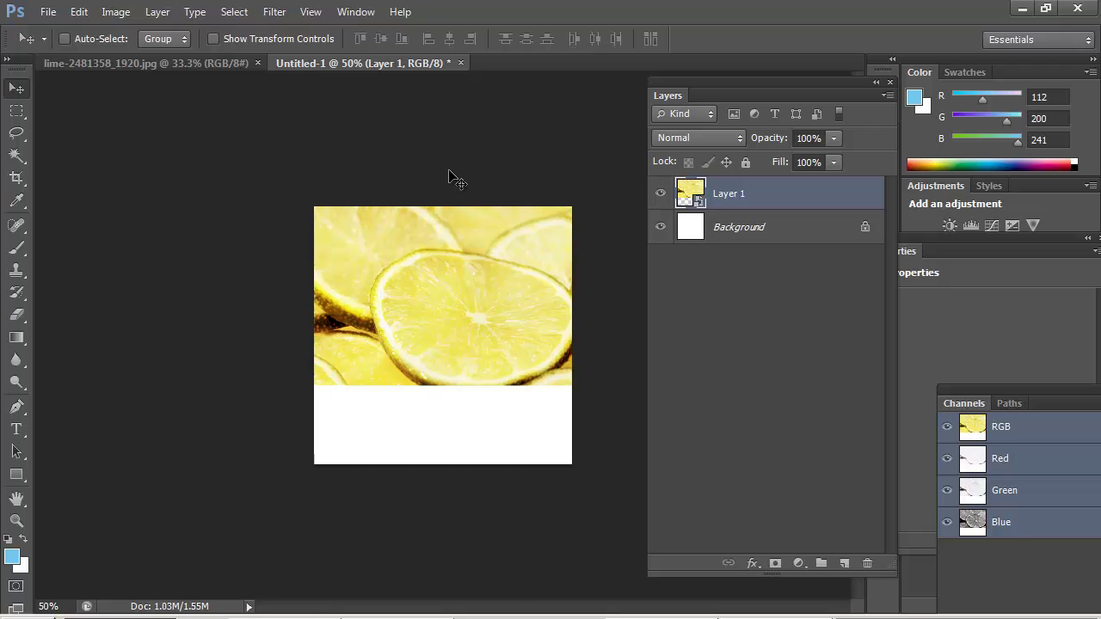
Step: Copy the lime pixels to a new Layer 2, reposition it, and hide Layer 1
{"action": "left_click", "coordinate": [681, 200], "text": "ctrl"}
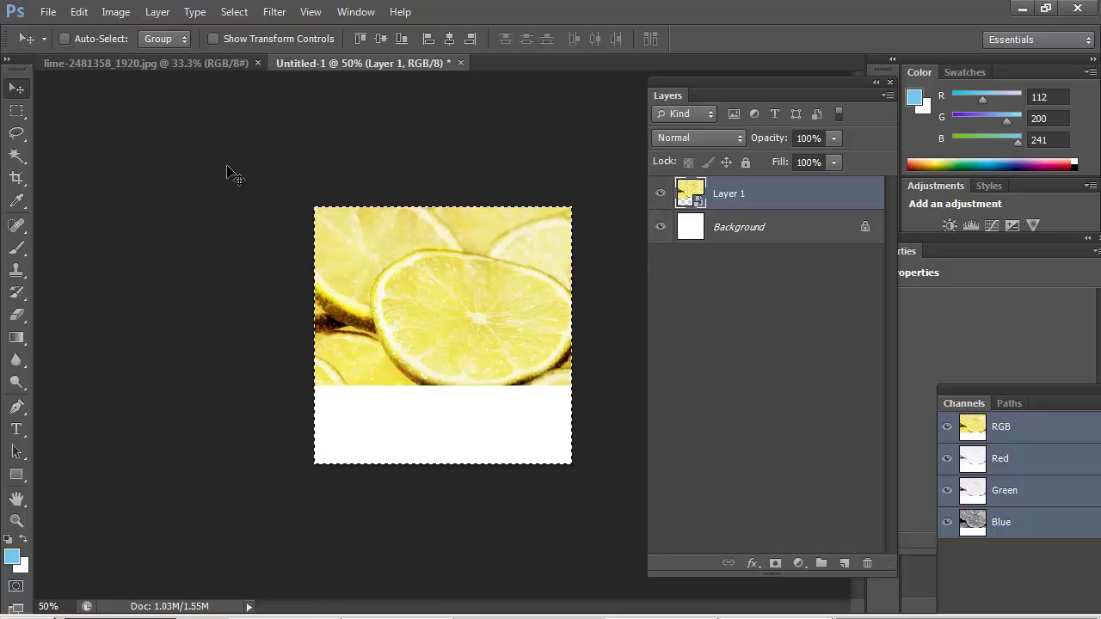
{"action": "key", "text": "ctrl+v"}
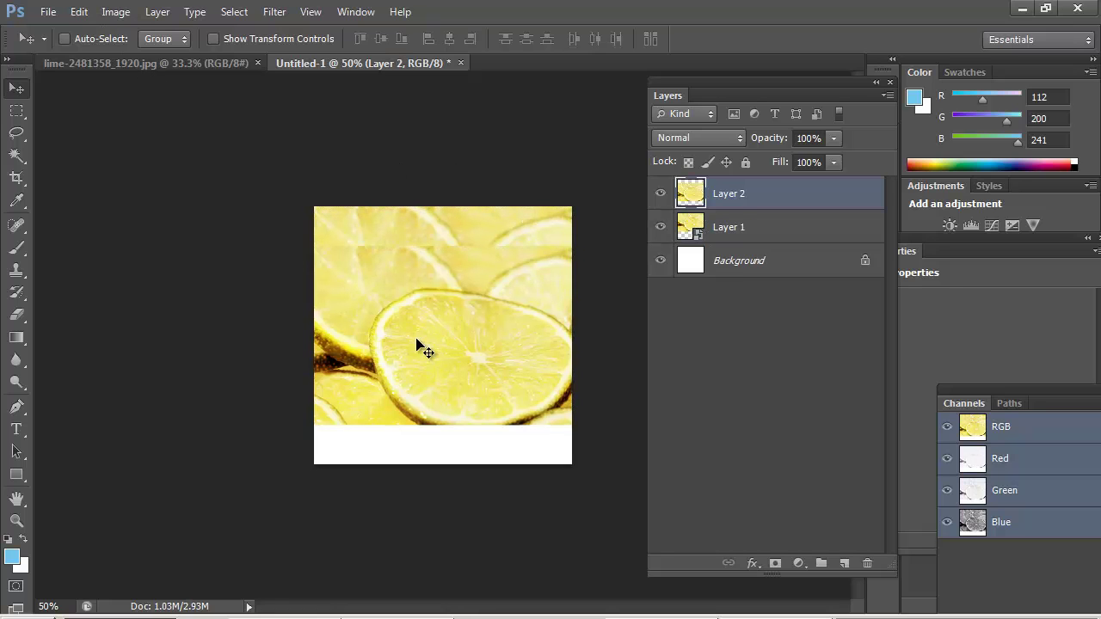
{"action": "left_click_drag", "start_coordinate": [418, 347], "coordinate": [459, 299]}
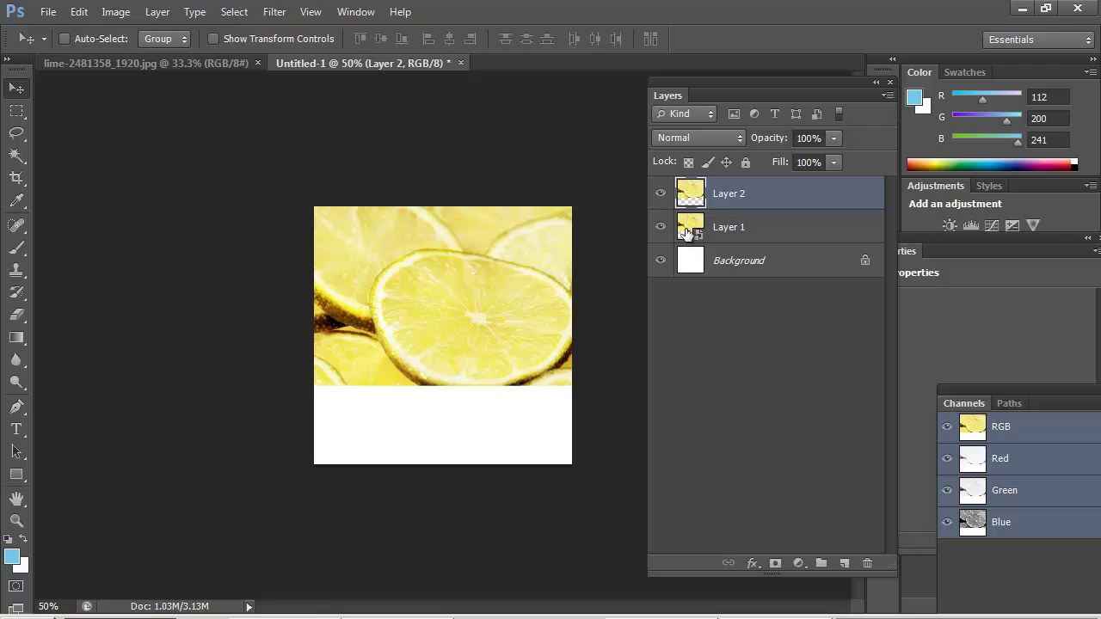
{"action": "left_click", "coordinate": [661, 192]}
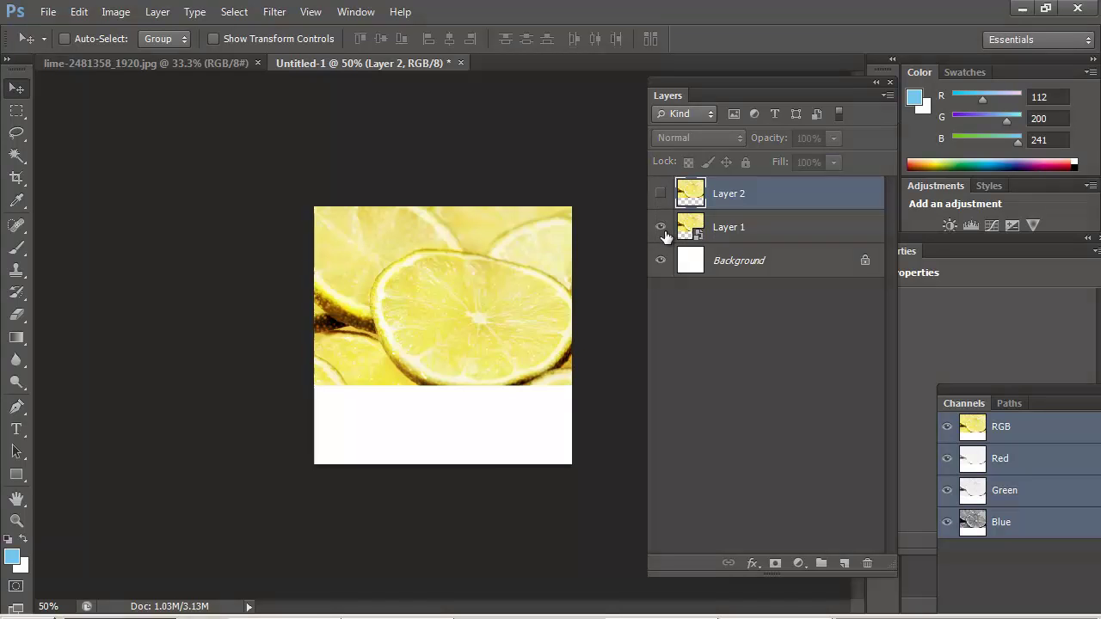
{"action": "left_click", "coordinate": [661, 227]}
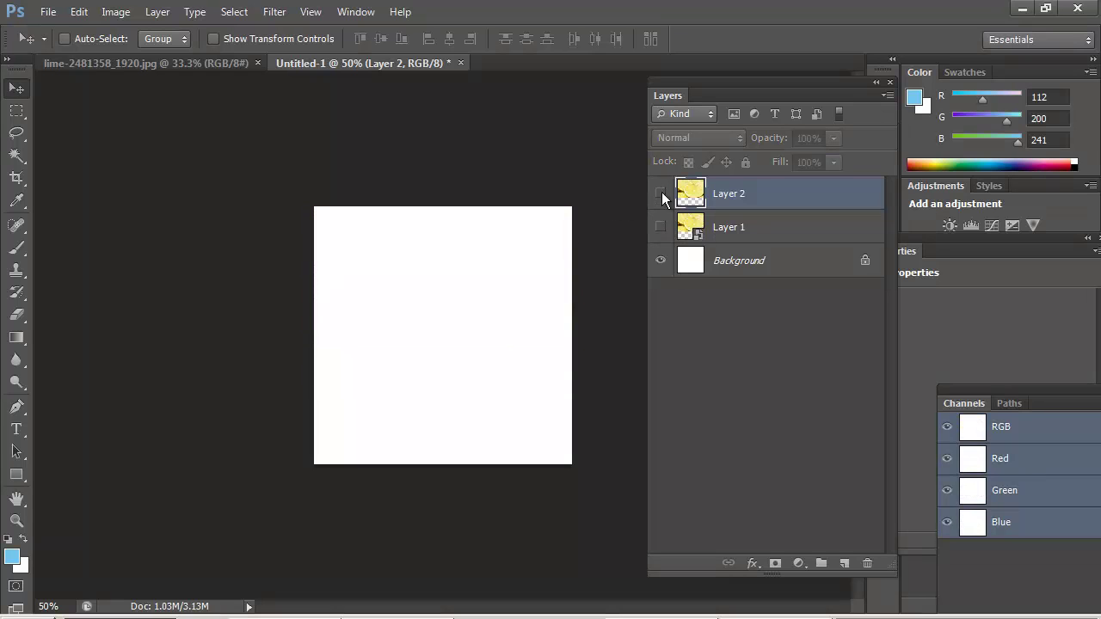
{"action": "left_click", "coordinate": [661, 194]}
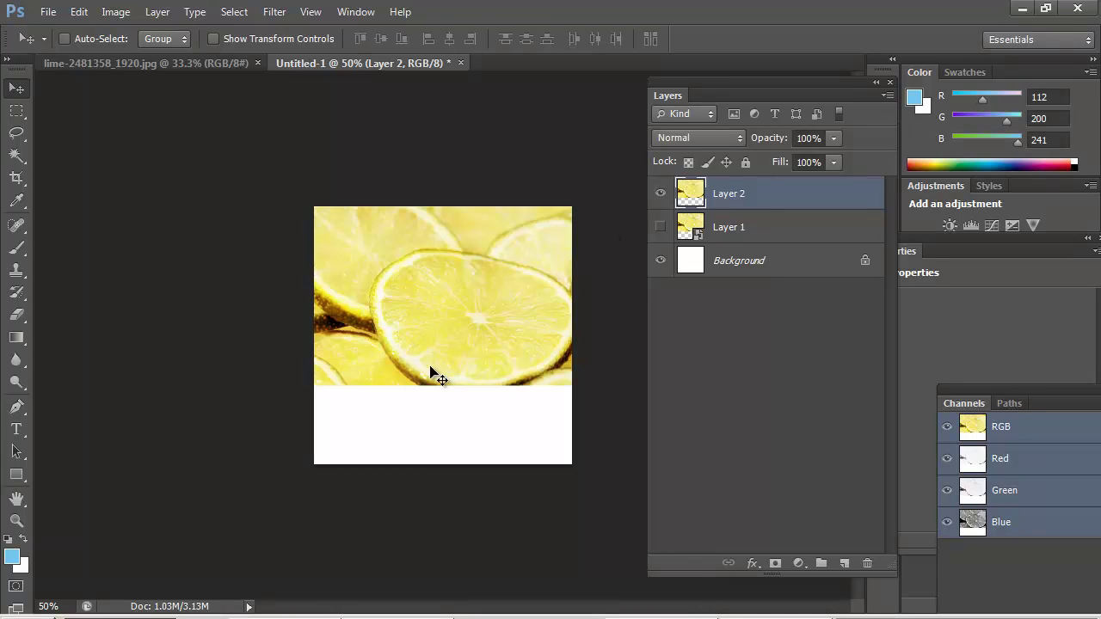
Step: Apply Offset to Layer 2 with -50 px horizontal, +79 px vertical and Wrap Around
{"action": "left_click", "coordinate": [275, 11]}
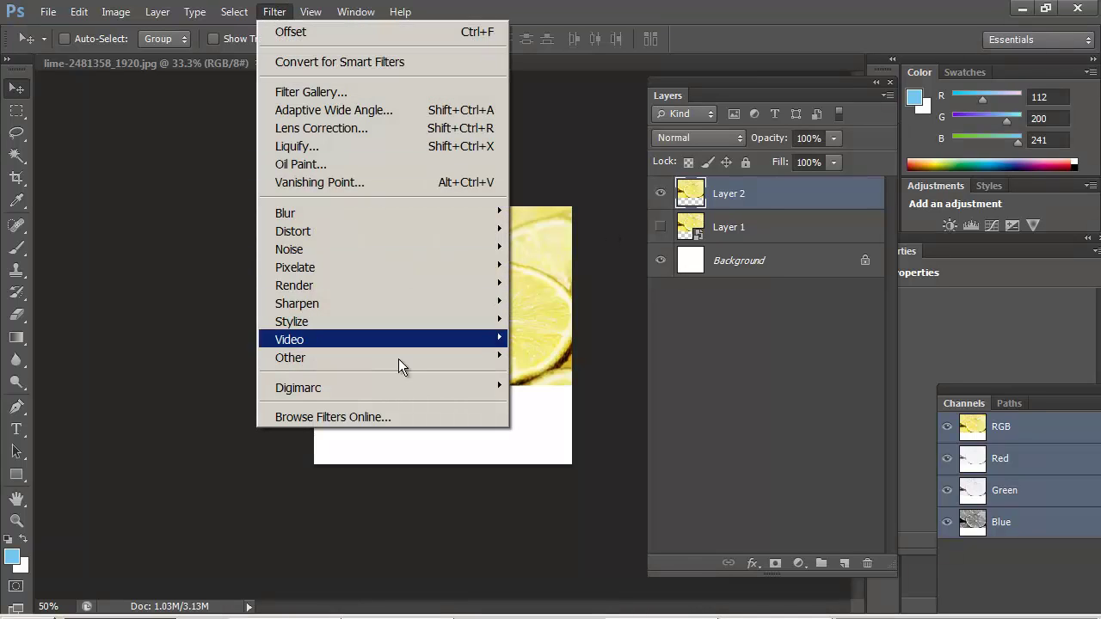
{"action": "mouse_move", "coordinate": [405, 360]}
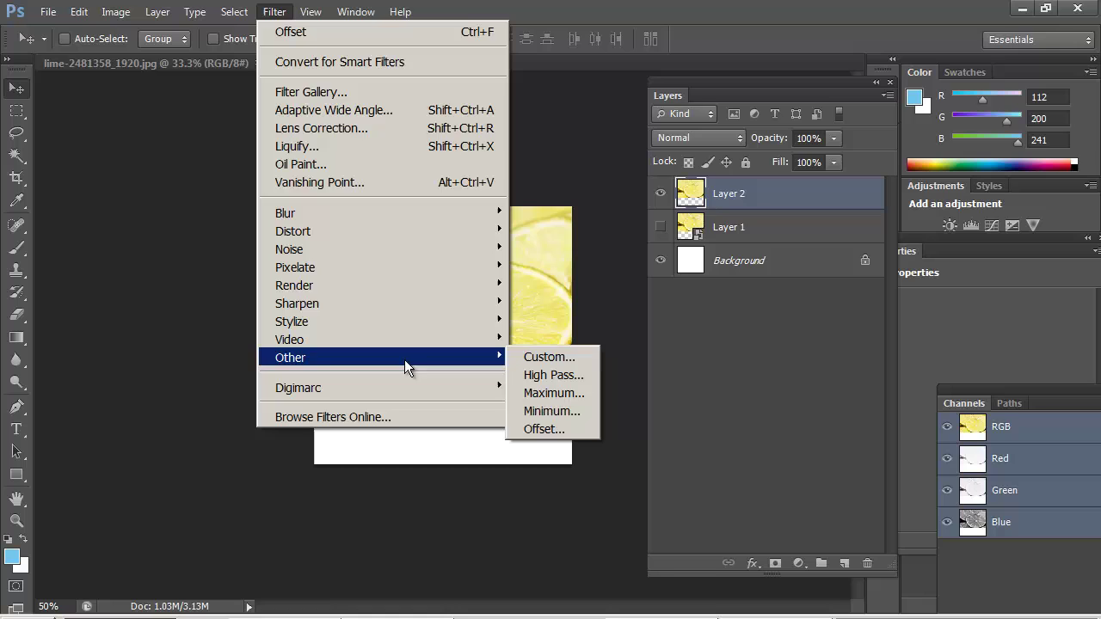
{"action": "left_click", "coordinate": [569, 423]}
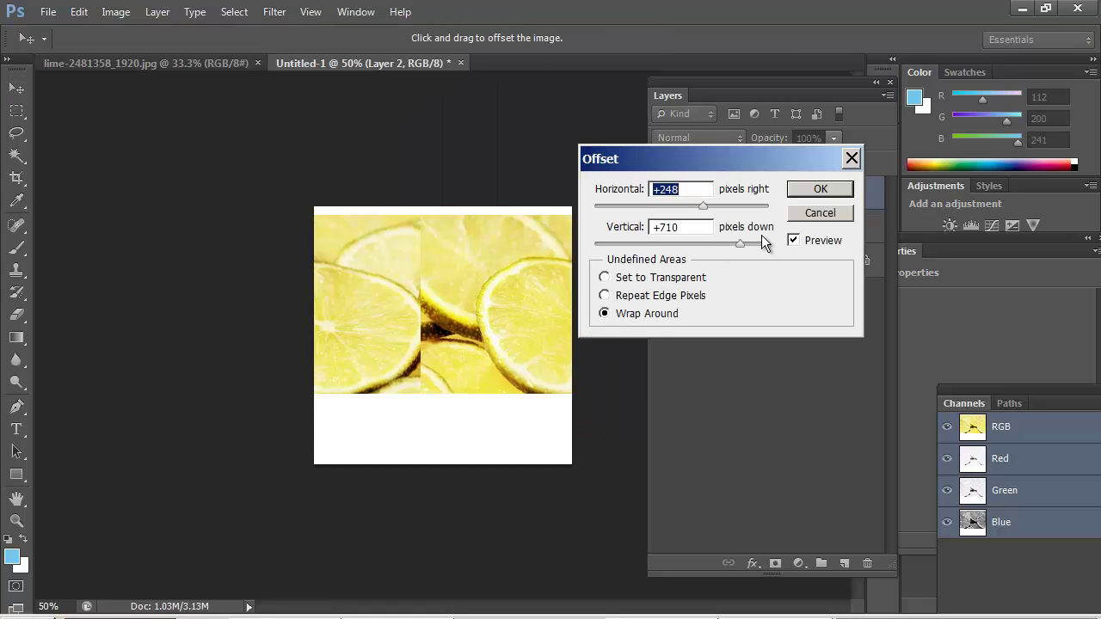
{"action": "left_click_drag", "start_coordinate": [735, 241], "coordinate": [688, 243]}
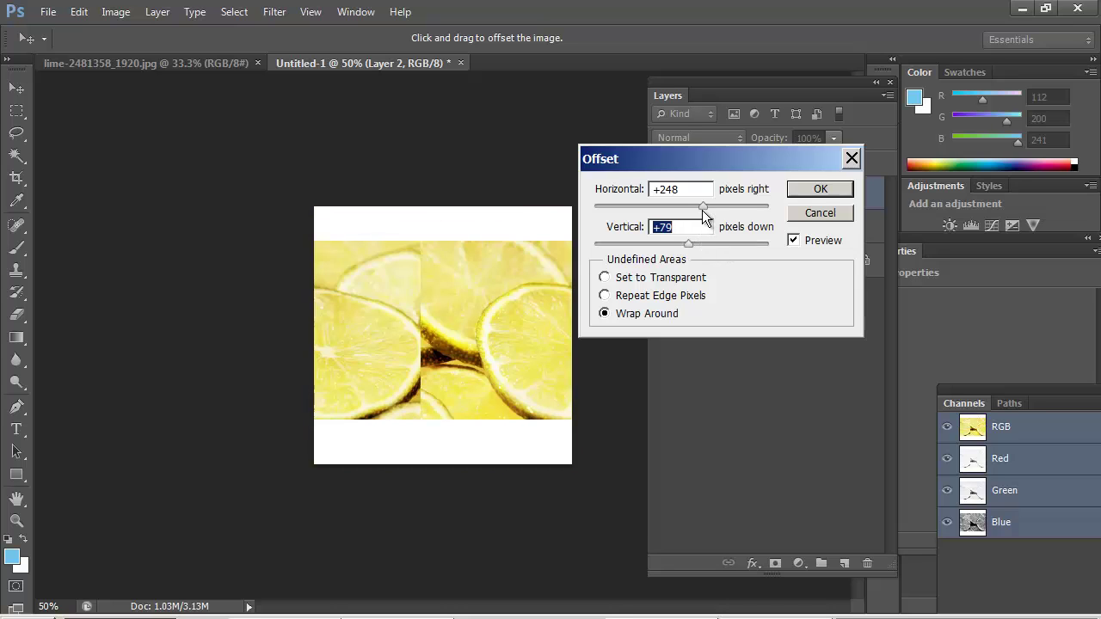
{"action": "left_click_drag", "start_coordinate": [702, 207], "coordinate": [677, 208]}
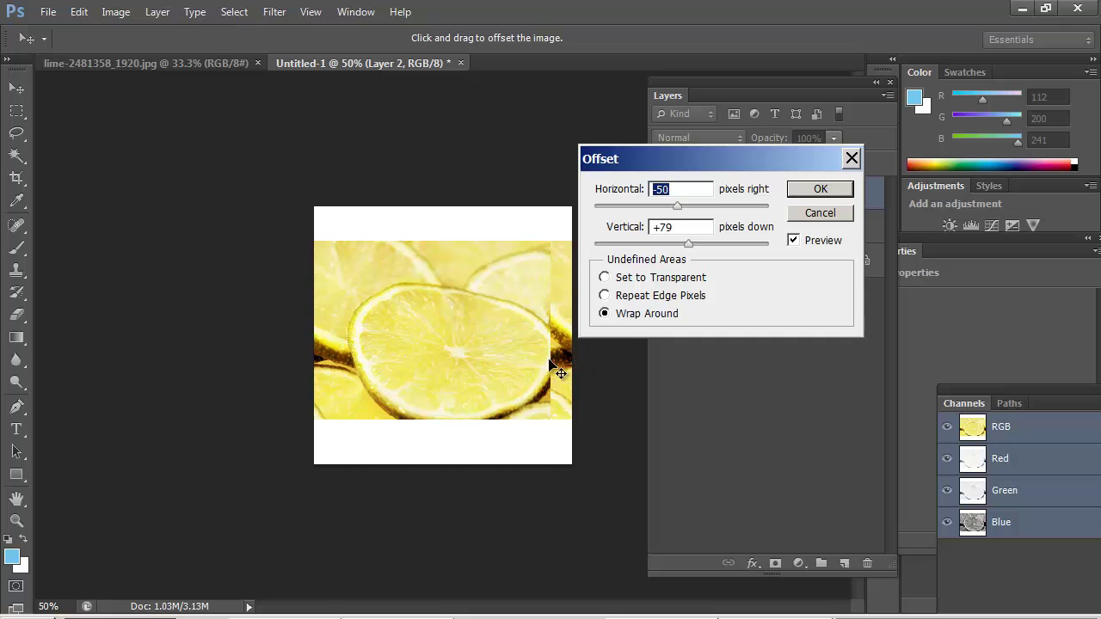
{"action": "left_click", "coordinate": [800, 195]}
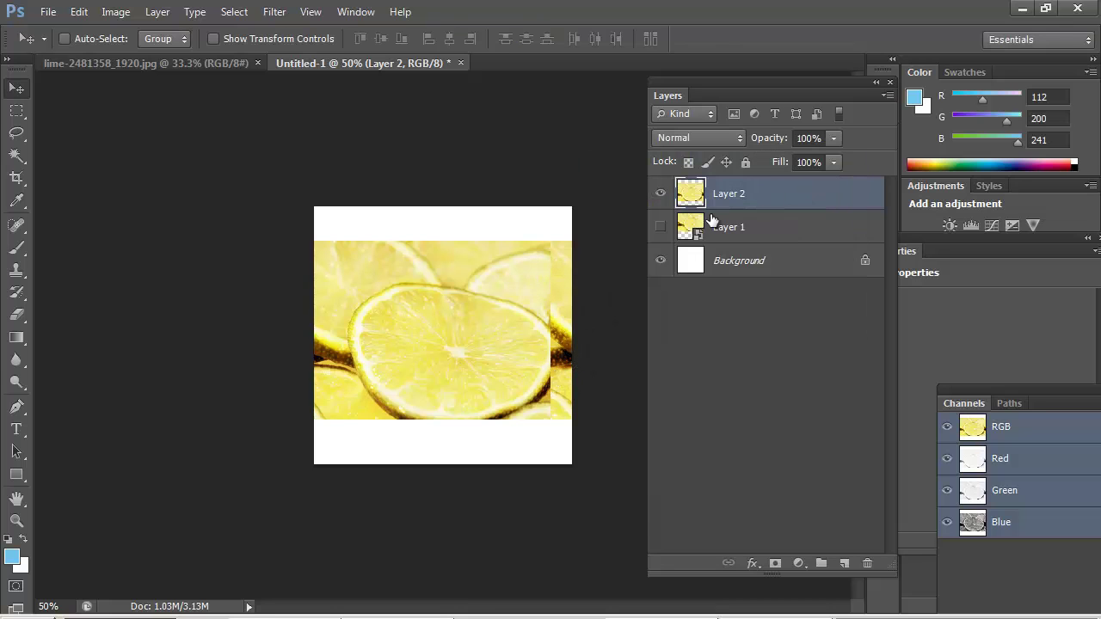
{"action": "key", "text": "z"}
{"action": "left_click_drag", "start_coordinate": [516, 279], "coordinate": [590, 394]}
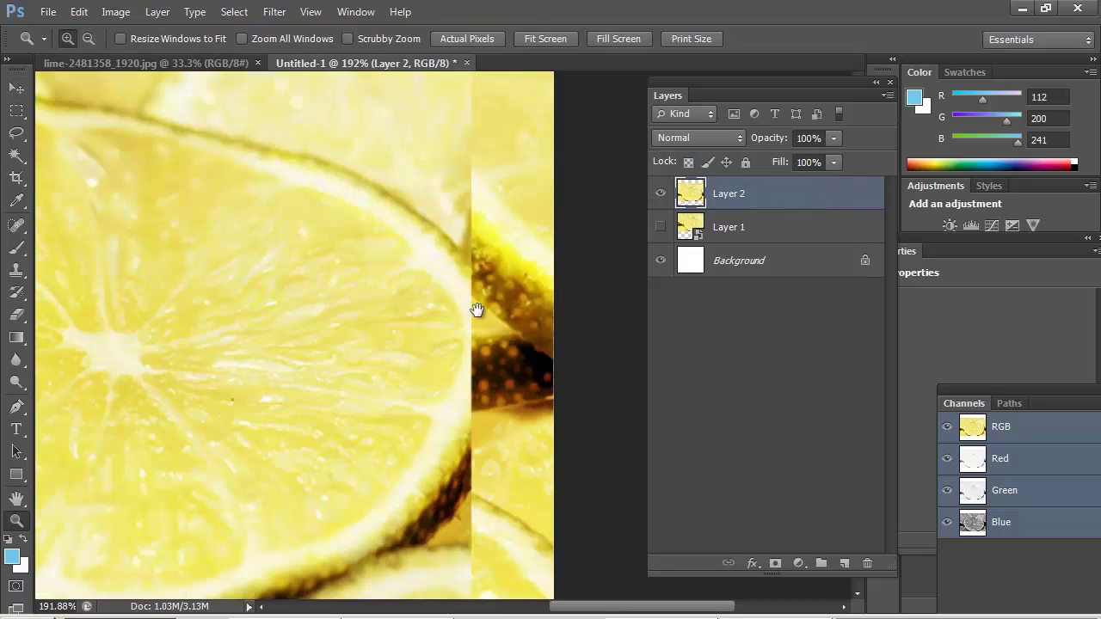
{"action": "mouse_move", "coordinate": [476, 276]}
{"action": "left_mouse_down"}
{"action": "mouse_move", "coordinate": [474, 394]}
{"action": "mouse_move", "coordinate": [511, 290]}
{"action": "mouse_move", "coordinate": [501, 327]}
{"action": "left_mouse_up"}
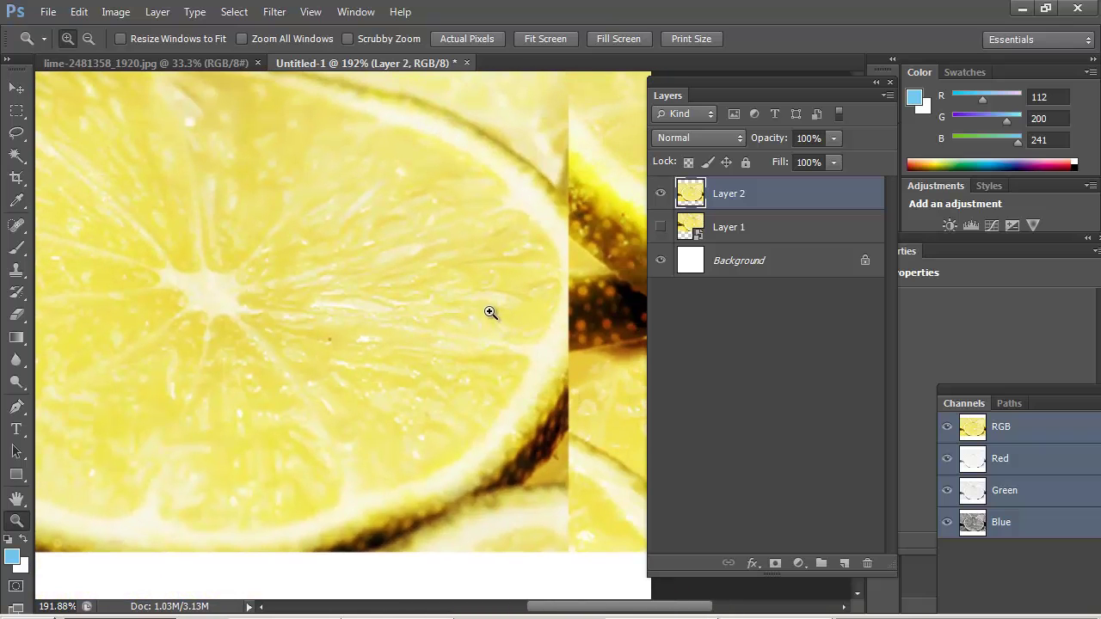
{"action": "left_click", "coordinate": [479, 312], "text": "alt"}
{"action": "left_click", "coordinate": [479, 312], "text": "alt"}
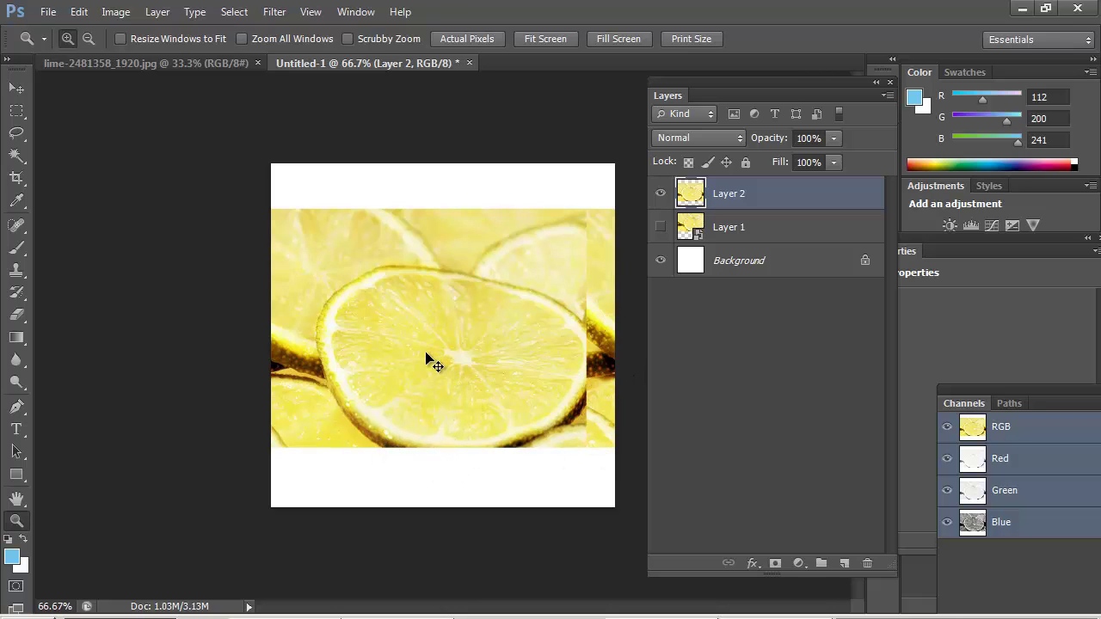
Step: Open lime-2481358_1920.psd from the Edits folder
{"action": "key", "text": "ctrl+o"}
{"action": "left_click", "coordinate": [833, 55]}
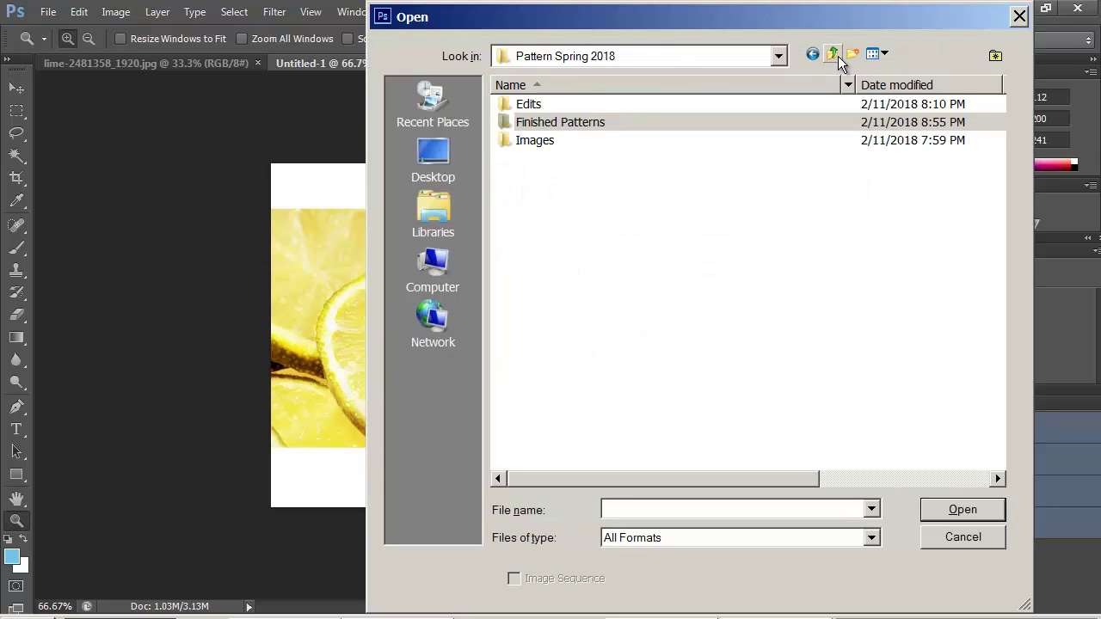
{"action": "double_click", "coordinate": [570, 104]}
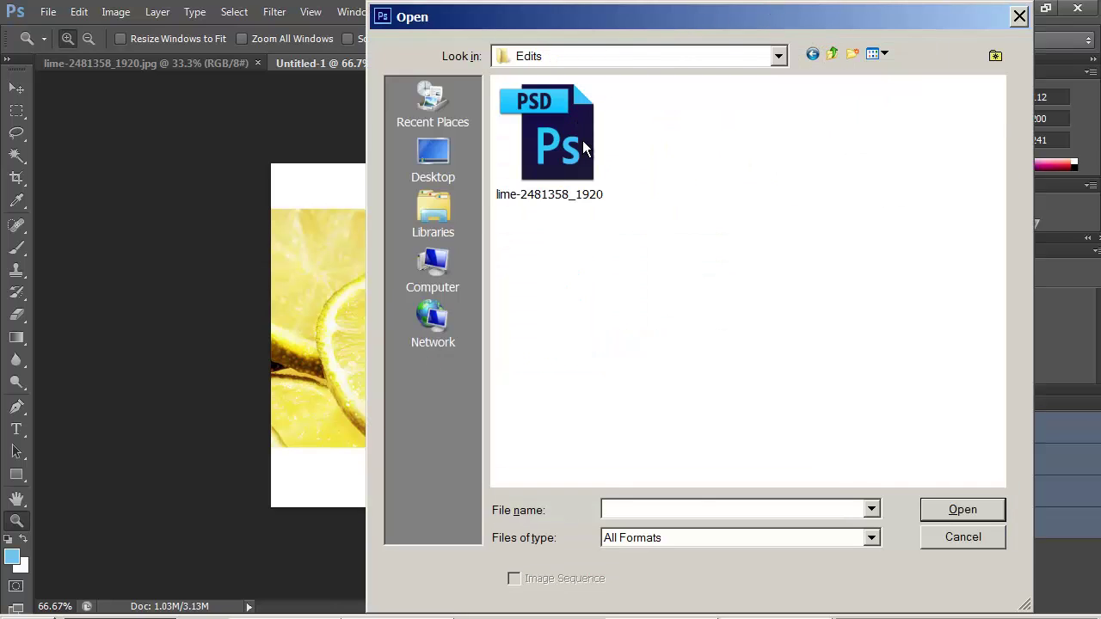
{"action": "double_click", "coordinate": [582, 140]}
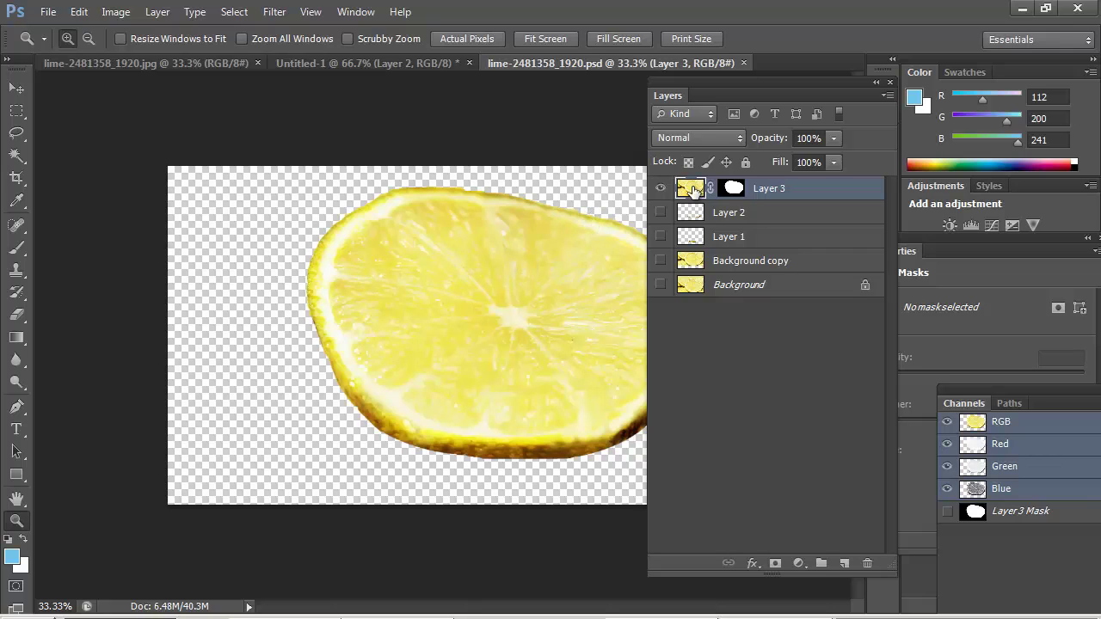
Step: Duplicate Layer 3, apply its layer mask to the copy, and select the whole canvas
{"action": "left_click_drag", "start_coordinate": [694, 191], "coordinate": [845, 564]}
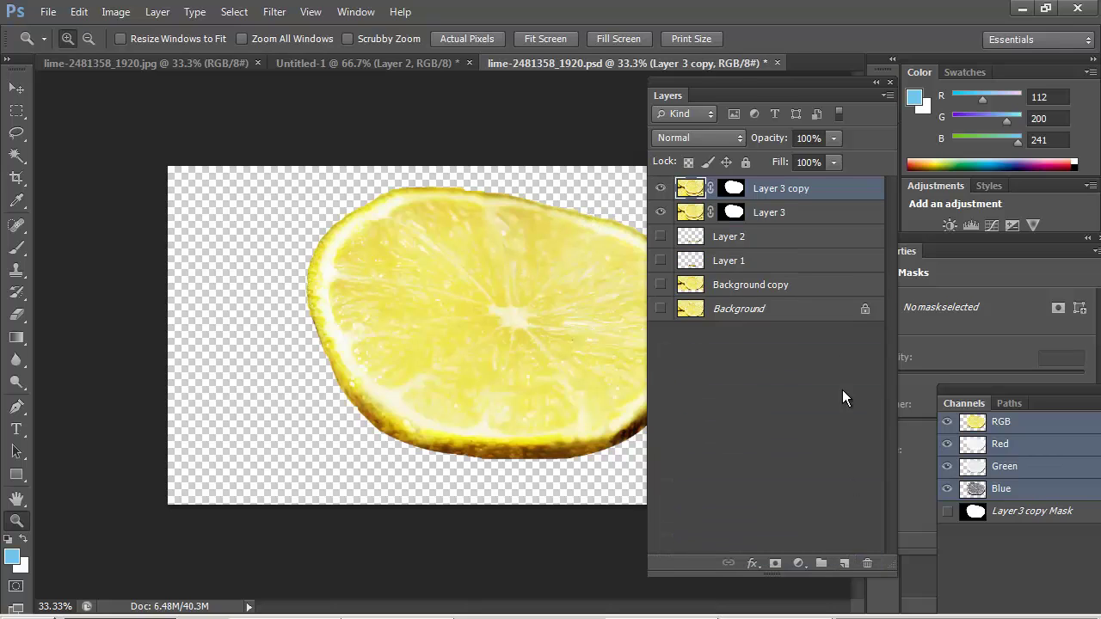
{"action": "right_click", "coordinate": [740, 197]}
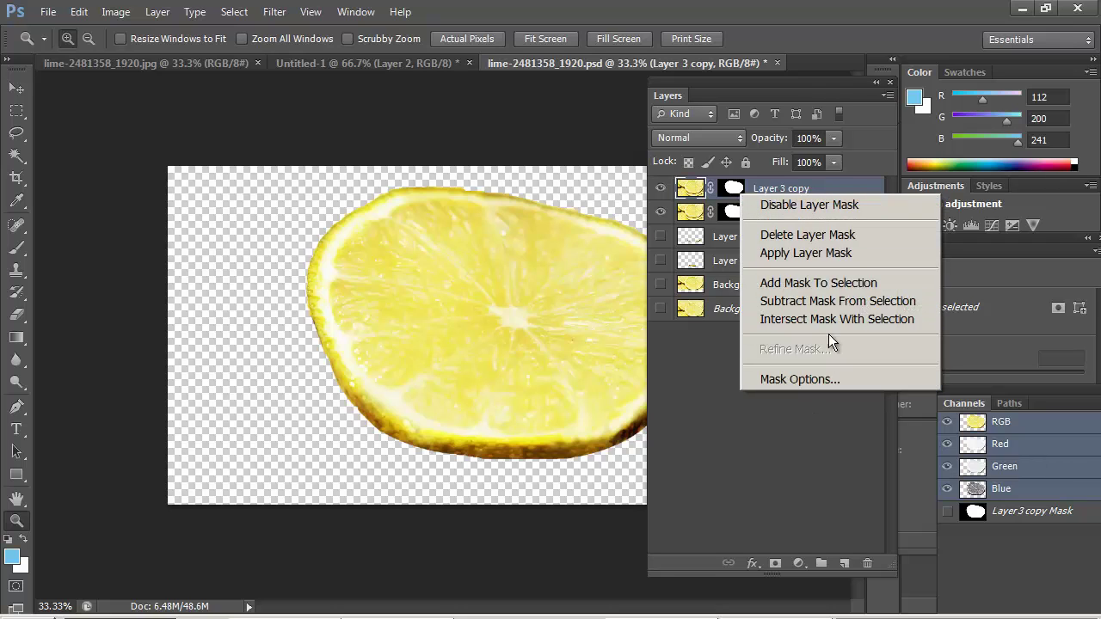
{"action": "left_click", "coordinate": [820, 255]}
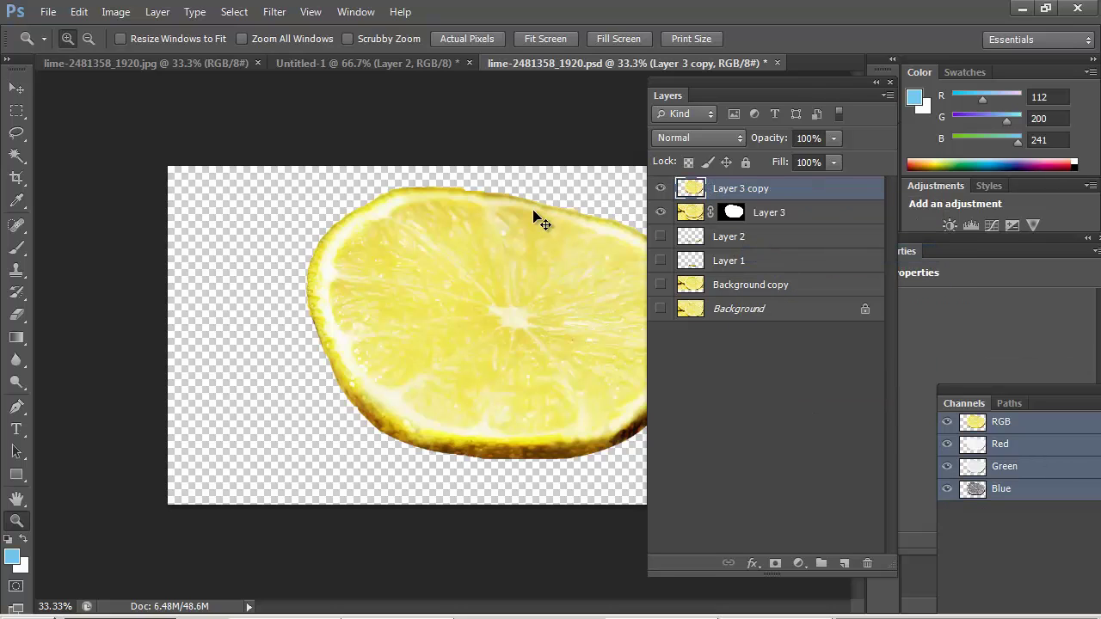
{"action": "key", "text": "ctrl+a"}
Step: Paste the lime into Untitled-1 and convert Layer 3 to a smart object
{"action": "left_click", "coordinate": [359, 64]}
{"action": "key", "text": "ctrl+v"}
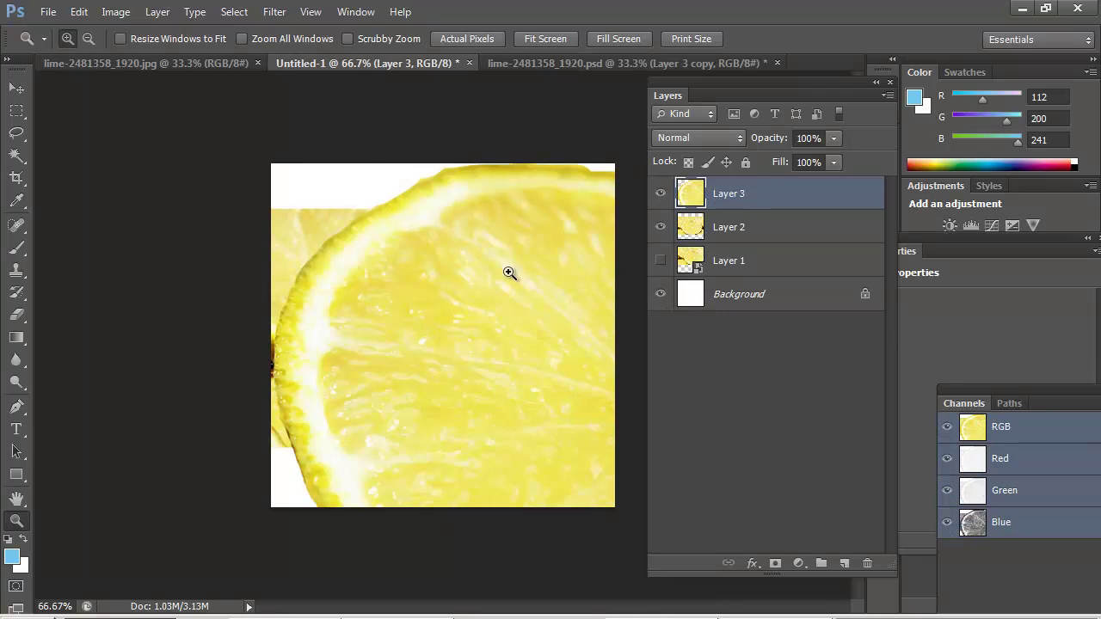
{"action": "right_click", "coordinate": [697, 191]}
{"action": "key", "text": "Escape"}
{"action": "right_click", "coordinate": [725, 185]}
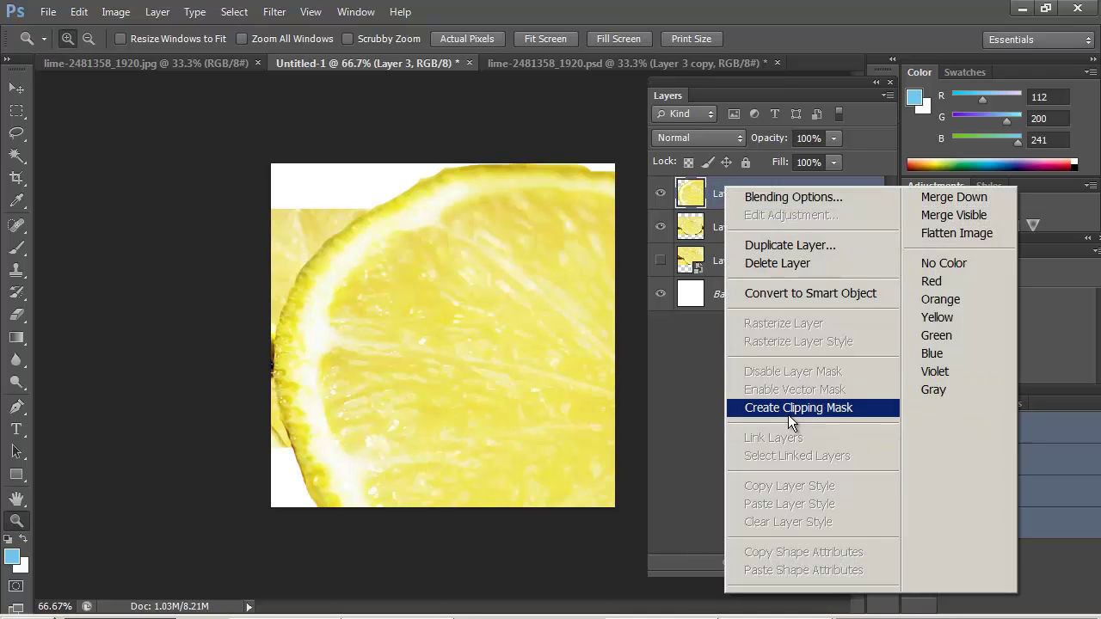
{"action": "left_click", "coordinate": [793, 293]}
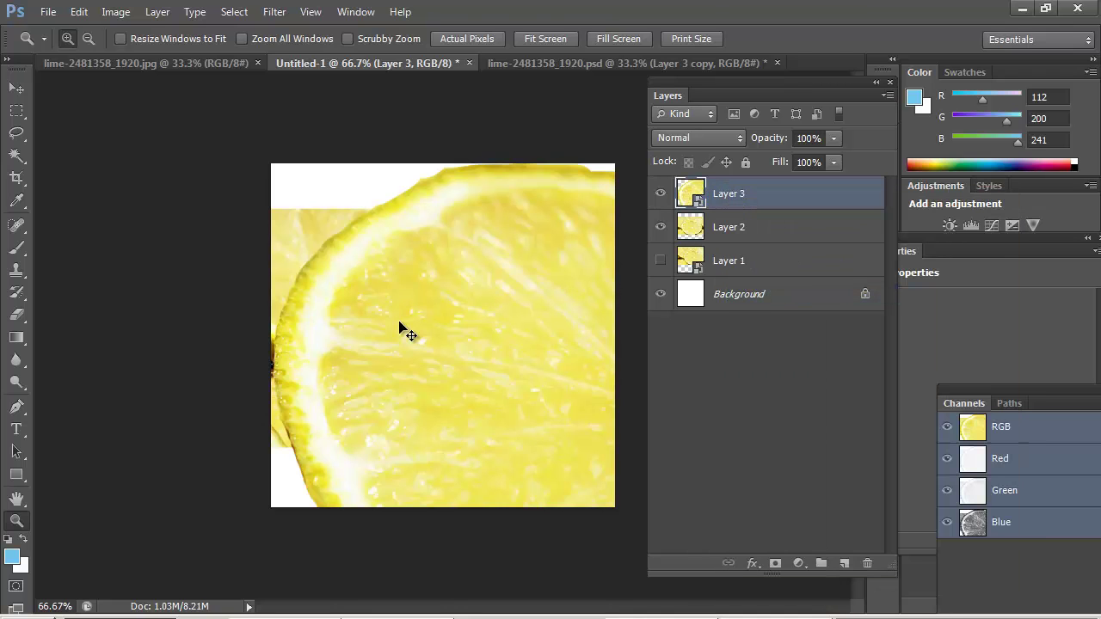
Step: Scale Layer 3's lime down to about 38% and centre it over the tile
{"action": "key", "text": "ctrl+t"}
{"action": "left_click_drag", "start_coordinate": [267, 156], "coordinate": [536, 344]}
{"action": "left_click_drag", "start_coordinate": [560, 420], "coordinate": [342, 324]}
{"action": "left_click_drag", "start_coordinate": [581, 439], "coordinate": [599, 473]}
{"action": "key", "text": "z"}
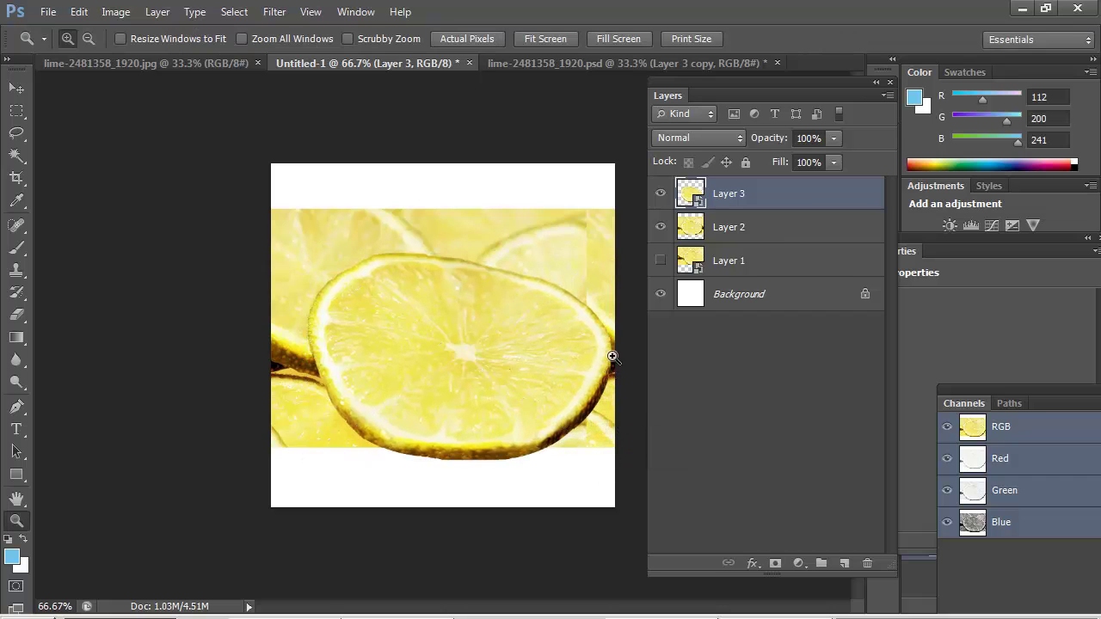
Step: Toggle Layers 3 and 2 off and back on to compare the result
{"action": "left_click", "coordinate": [660, 193]}
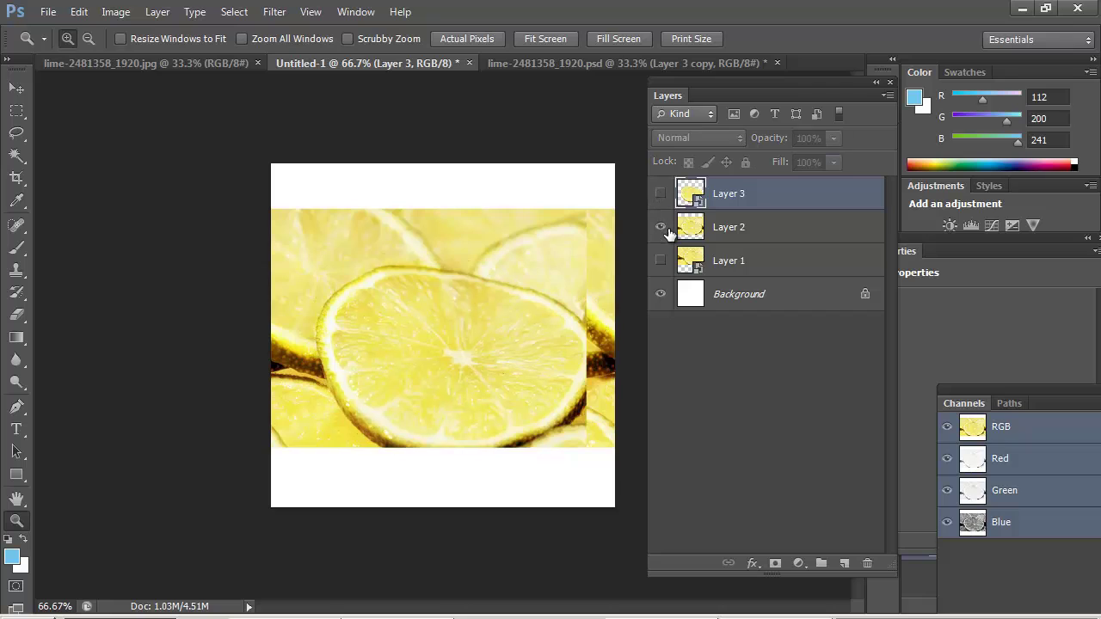
{"action": "left_click", "coordinate": [661, 226]}
{"action": "left_click", "coordinate": [661, 194]}
{"action": "left_click", "coordinate": [661, 227]}
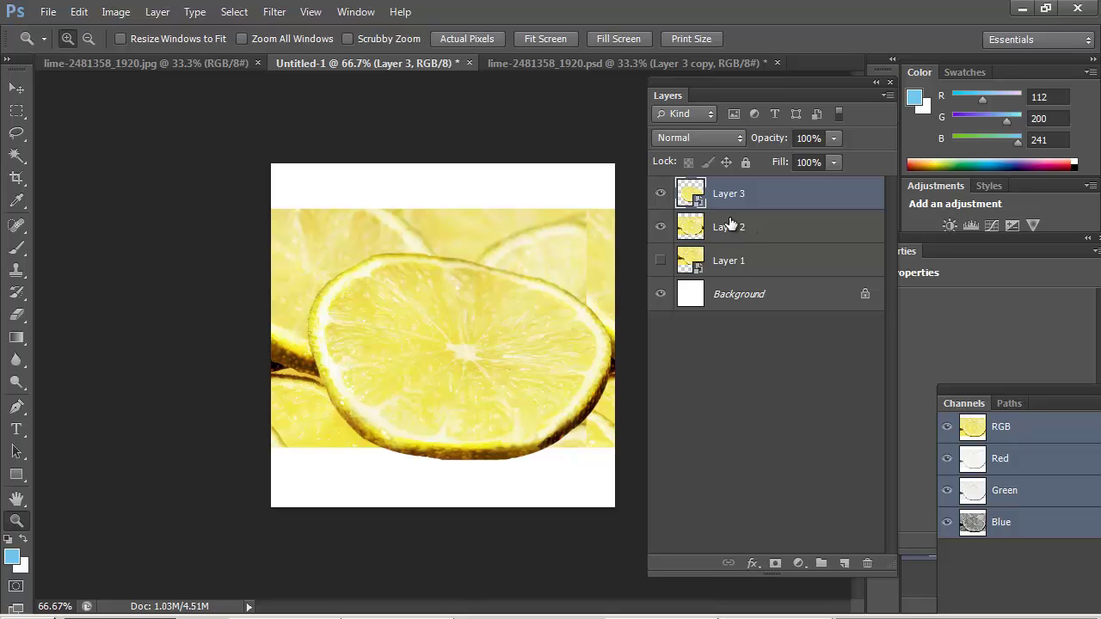
Step: Stamp the visible slices into new Layer 4 and hide Layers 2 and 3
{"action": "key", "text": "ctrl+shift+alt+e"}
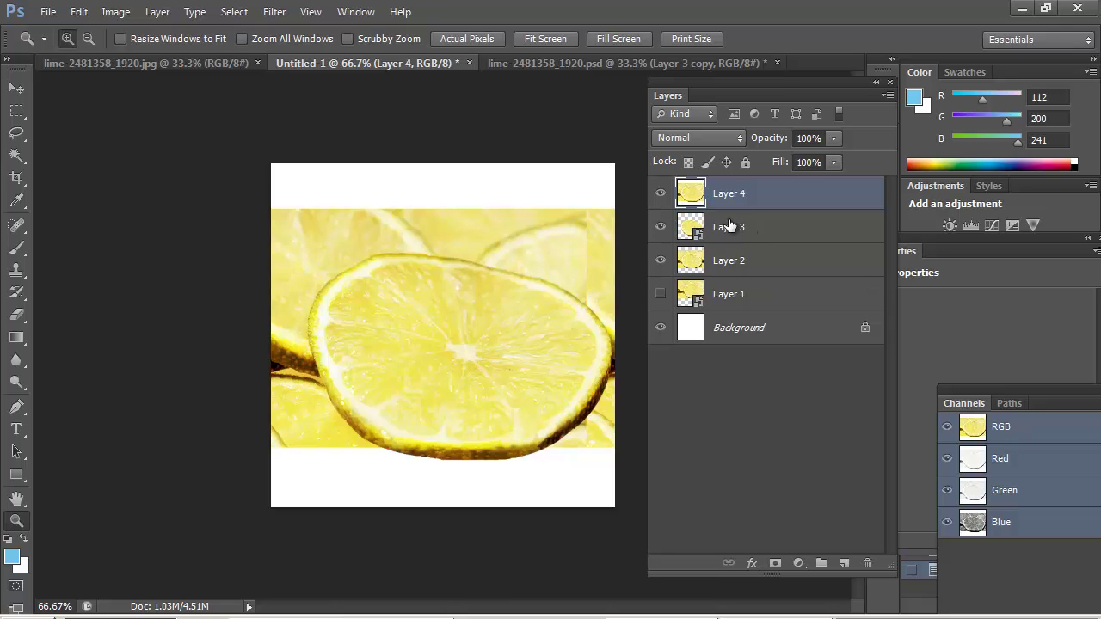
{"action": "left_click_drag", "start_coordinate": [661, 226], "coordinate": [666, 268]}
{"action": "left_click", "coordinate": [661, 192]}
{"action": "left_click", "coordinate": [661, 192]}
{"action": "left_click", "coordinate": [660, 193]}
{"action": "left_click", "coordinate": [661, 193]}
Step: Offset Layer 4 by -50 px horizontally and -366 px vertically with Wrap Around
{"action": "left_click", "coordinate": [274, 11]}
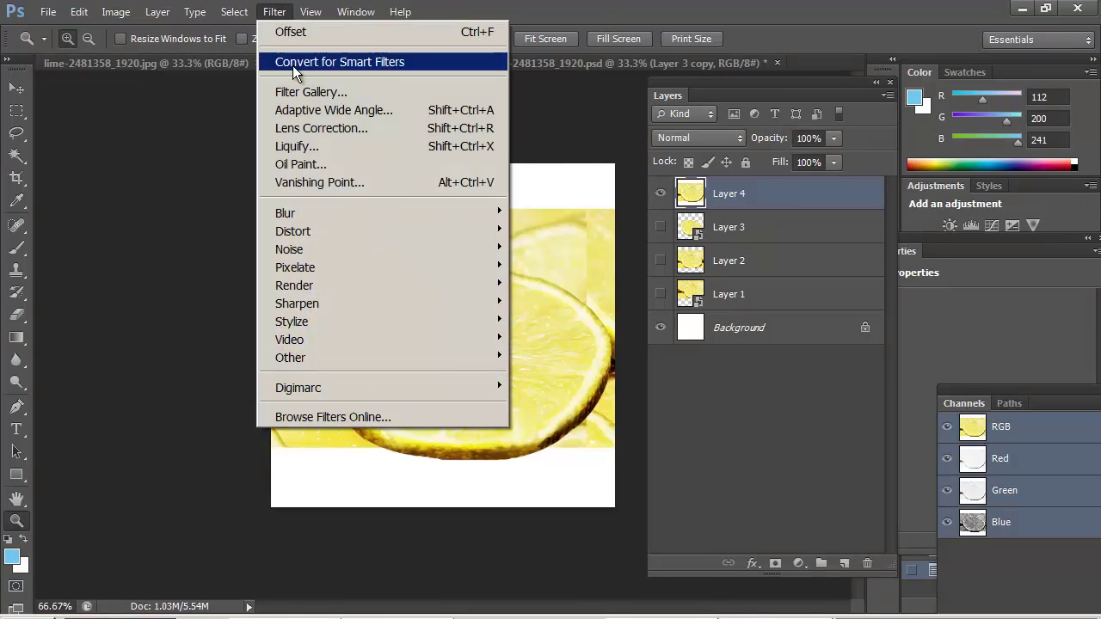
{"action": "mouse_move", "coordinate": [367, 354]}
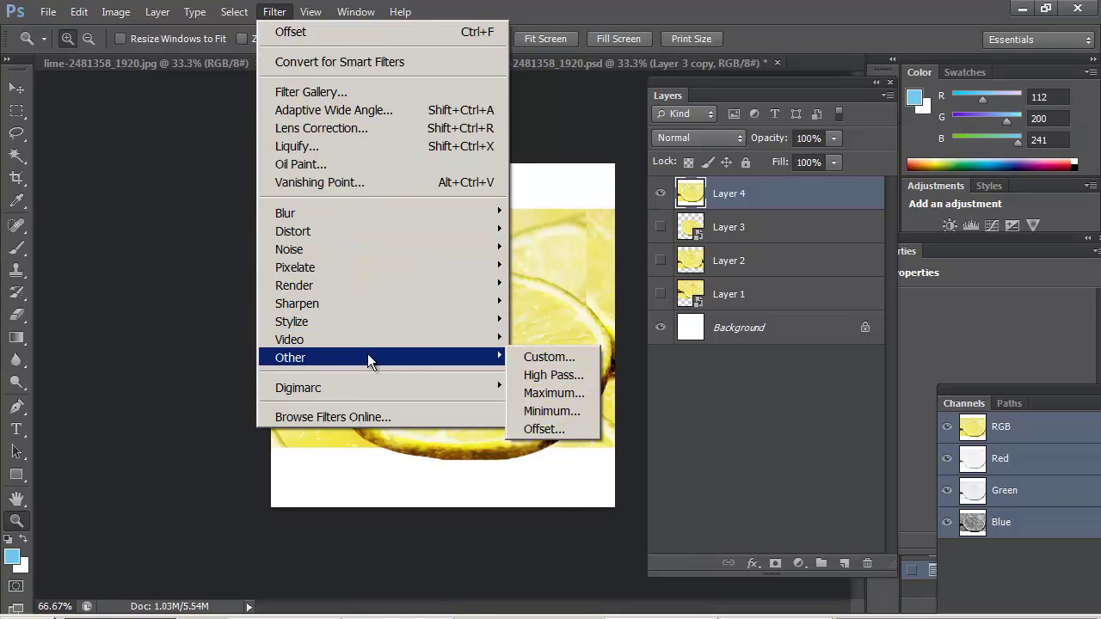
{"action": "left_click", "coordinate": [558, 428]}
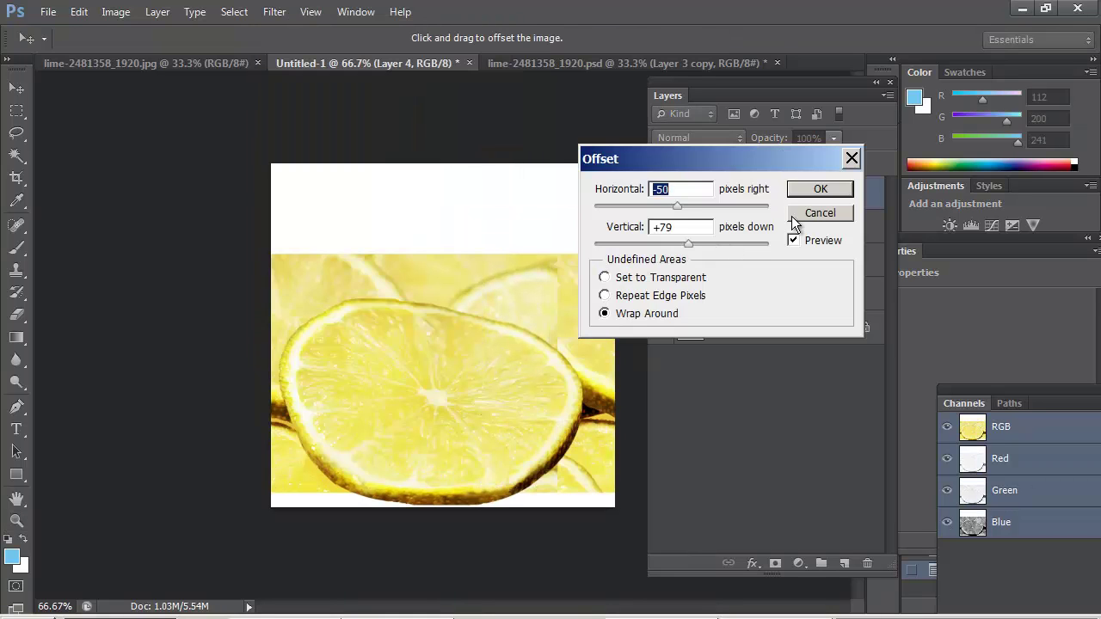
{"action": "left_click_drag", "start_coordinate": [672, 245], "coordinate": [649, 242]}
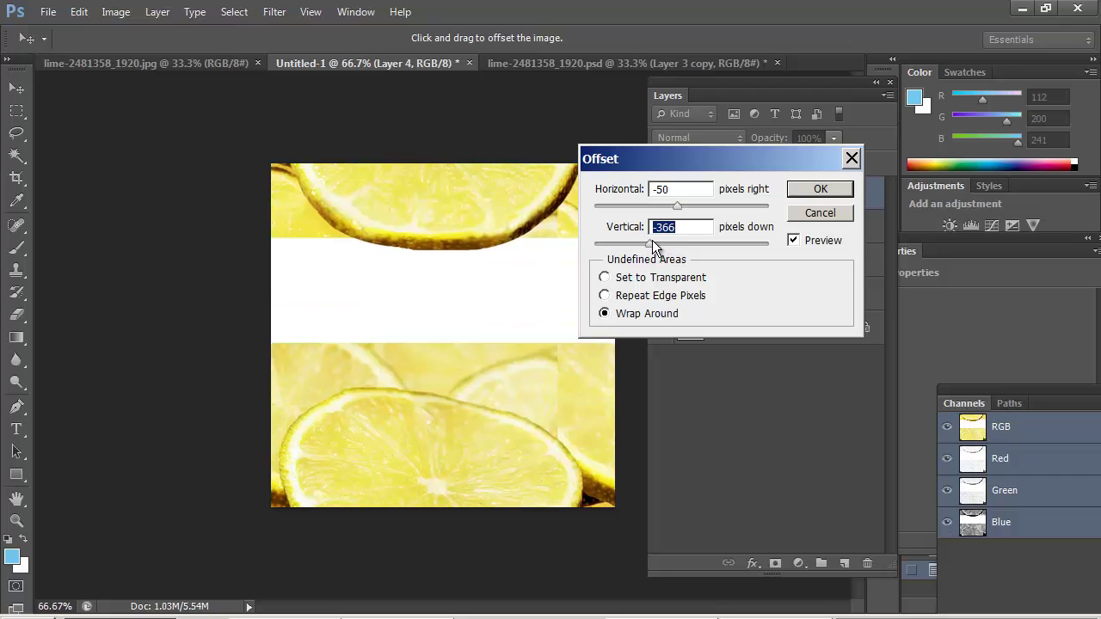
{"action": "left_click", "coordinate": [818, 189]}
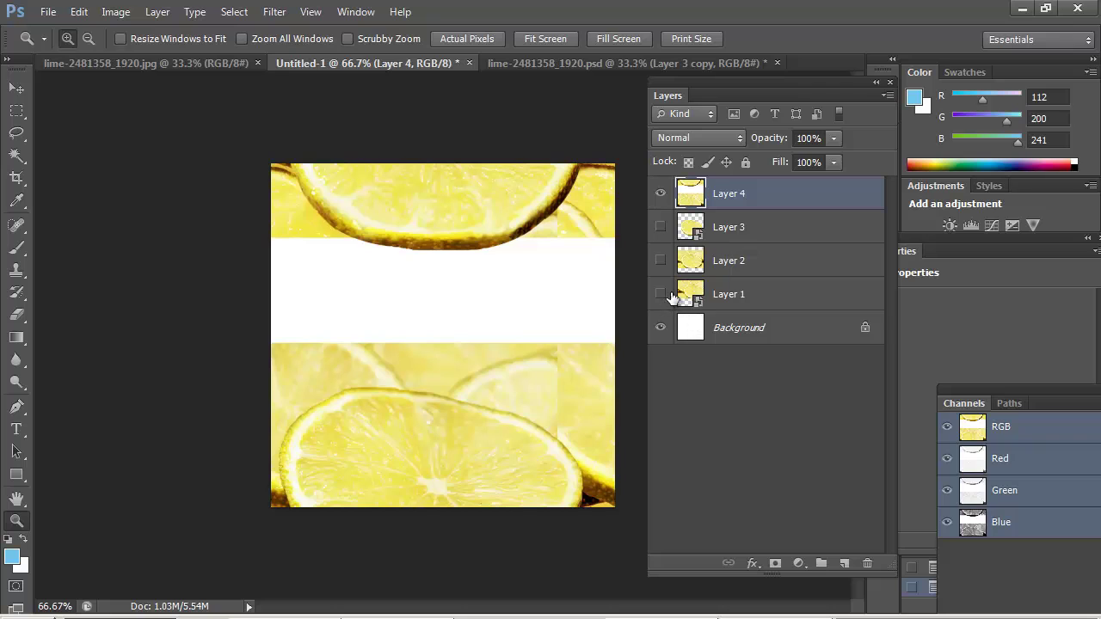
Step: Copy Layer 1's lime into a new Layer 5 at the top of the stack
{"action": "left_click_drag", "start_coordinate": [698, 294], "coordinate": [717, 220]}
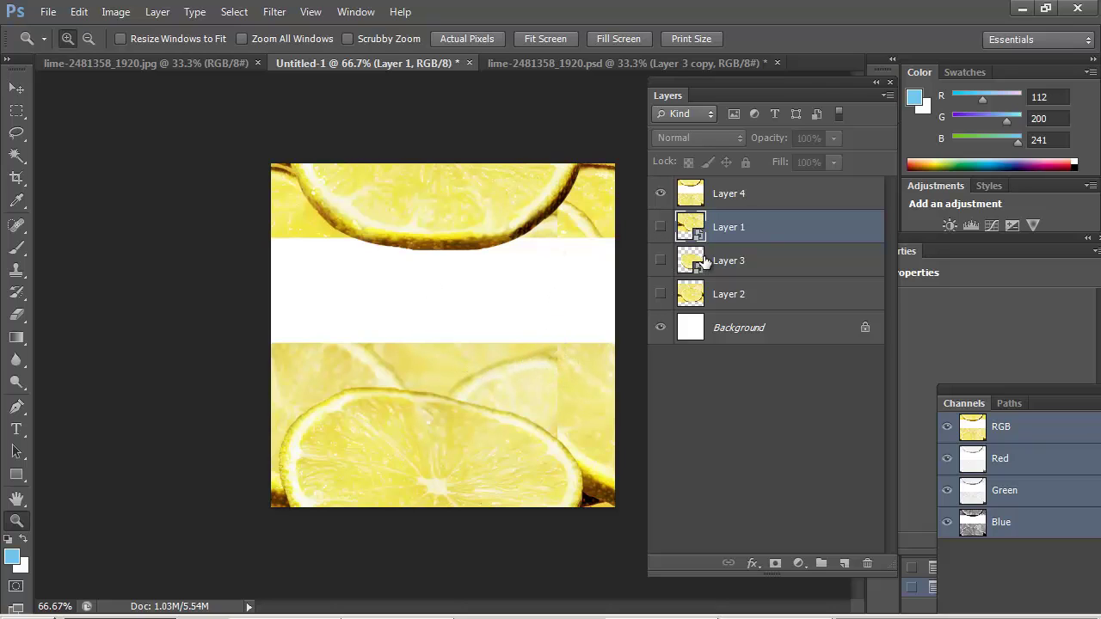
{"action": "key", "text": "ctrl+shift+alt+e"}
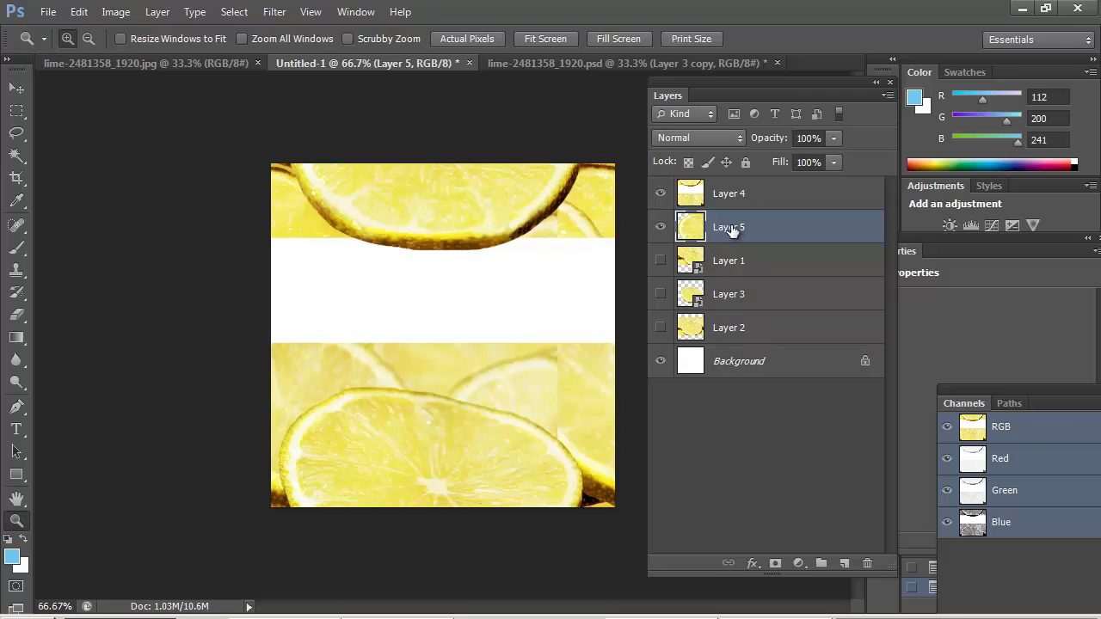
{"action": "left_click_drag", "start_coordinate": [729, 228], "coordinate": [727, 181]}
{"action": "key", "text": "v"}
{"action": "left_click_drag", "start_coordinate": [508, 384], "coordinate": [386, 372]}
Step: Scale the Layer 5 slice down to about 22% and place it over the white band
{"action": "key", "text": "ctrl+t"}
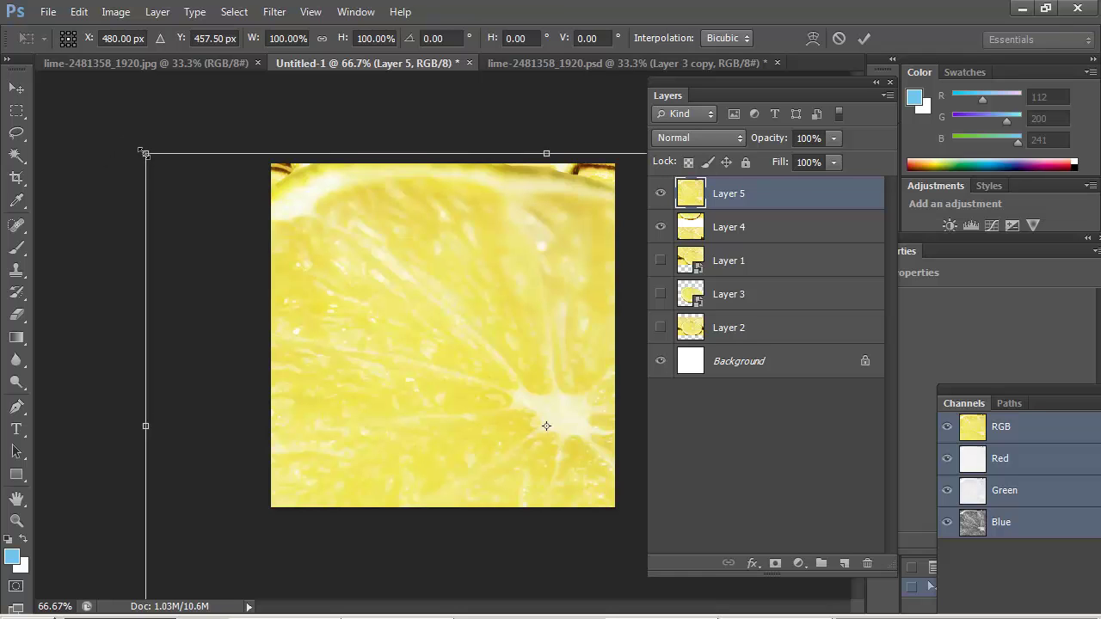
{"action": "left_click_drag", "start_coordinate": [144, 154], "coordinate": [361, 422]}
{"action": "left_click_drag", "start_coordinate": [497, 444], "coordinate": [345, 285]}
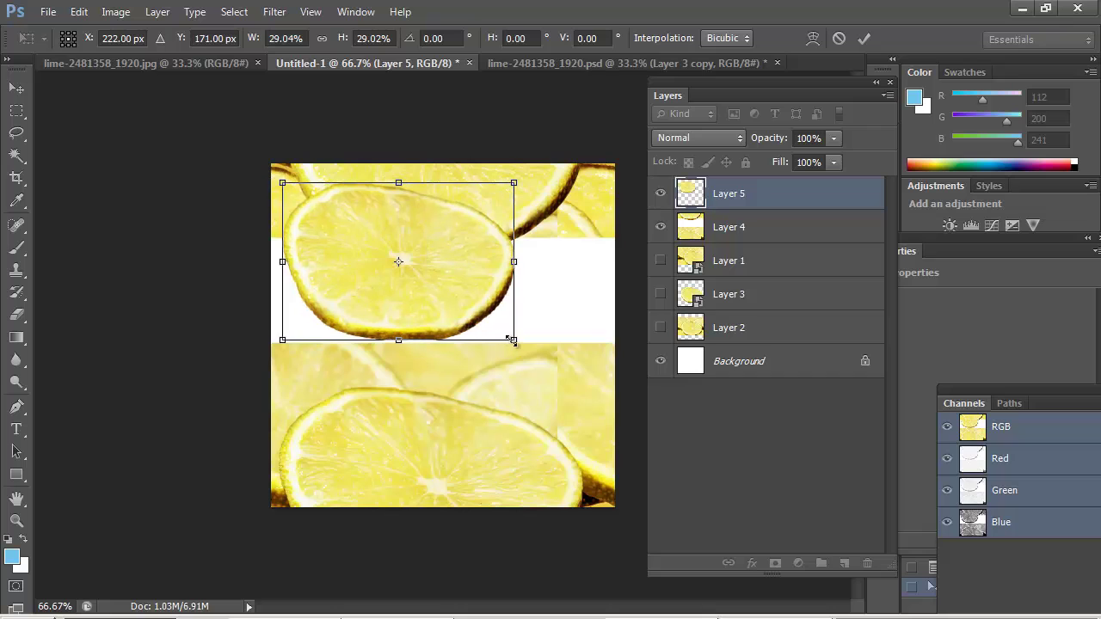
{"action": "left_click_drag", "start_coordinate": [507, 337], "coordinate": [452, 248]}
{"action": "key", "text": "Return"}
Step: Paste another lime as Layer 6, rotate it slightly and scale it to about 31%
{"action": "key", "text": "ctrl+v"}
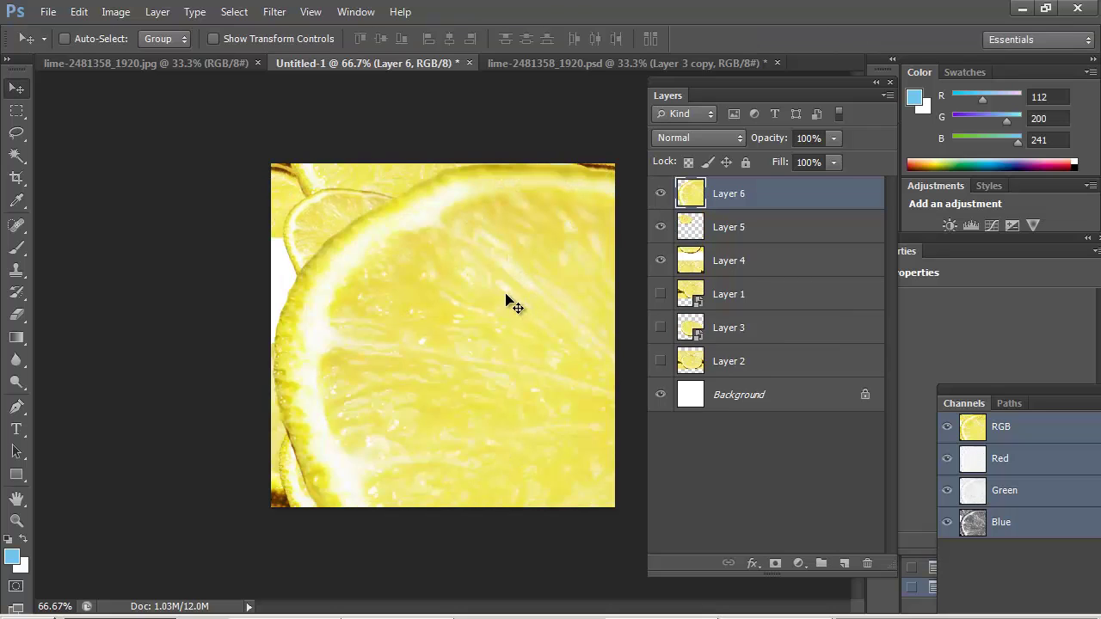
{"action": "key", "text": "ctrl+t"}
{"action": "left_click_drag", "start_coordinate": [231, 153], "coordinate": [492, 437]}
{"action": "left_click_drag", "start_coordinate": [590, 445], "coordinate": [440, 277]}
{"action": "key", "text": "Return"}
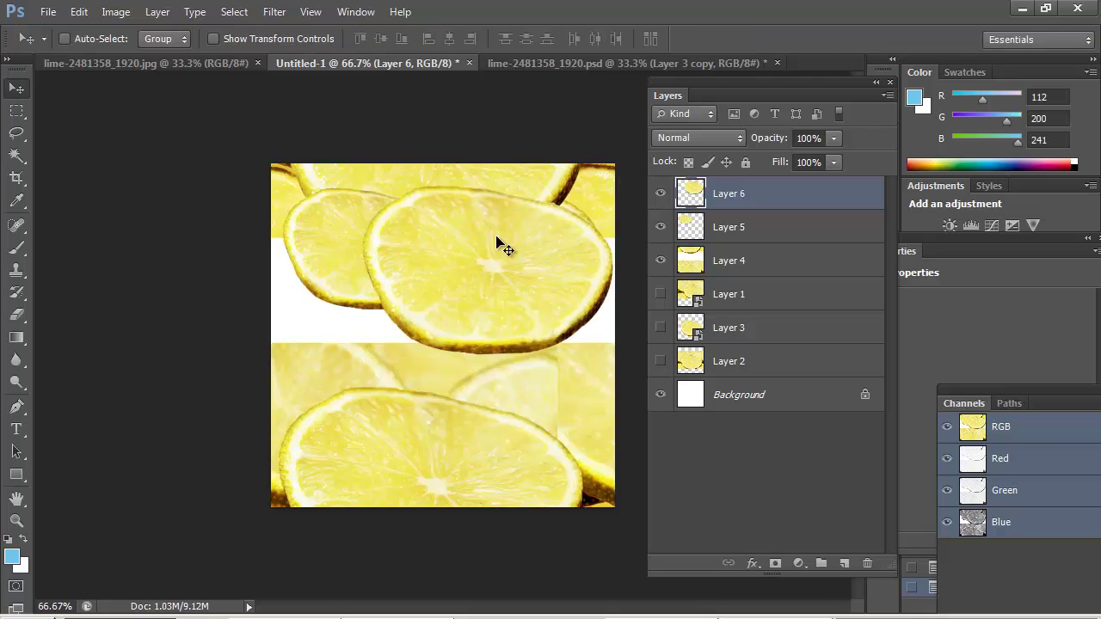
Step: Merge the slices down, restore them as separate layers, and nudge Layer 6's slice up-left
{"action": "key", "text": "ctrl+e"}
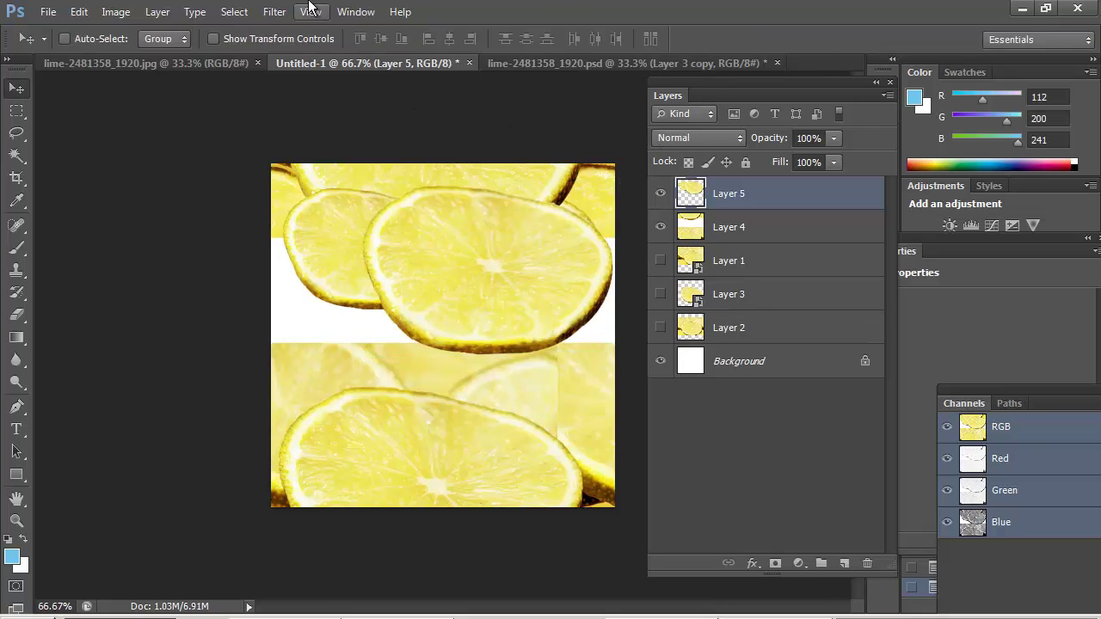
{"action": "key", "text": "ctrl+e"}
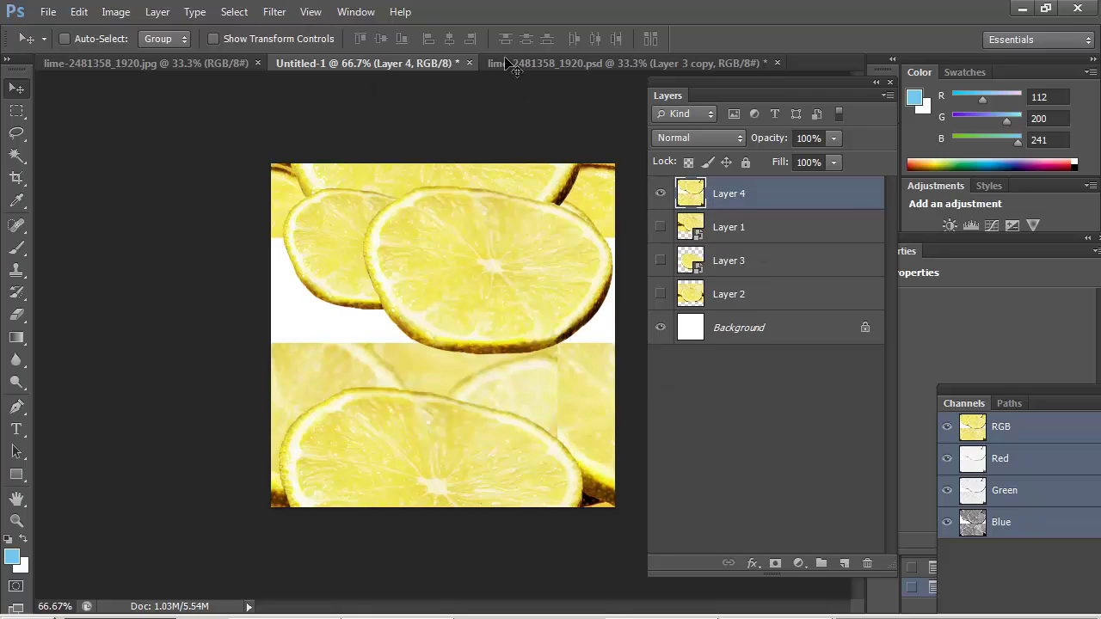
{"action": "left_click", "coordinate": [267, 11]}
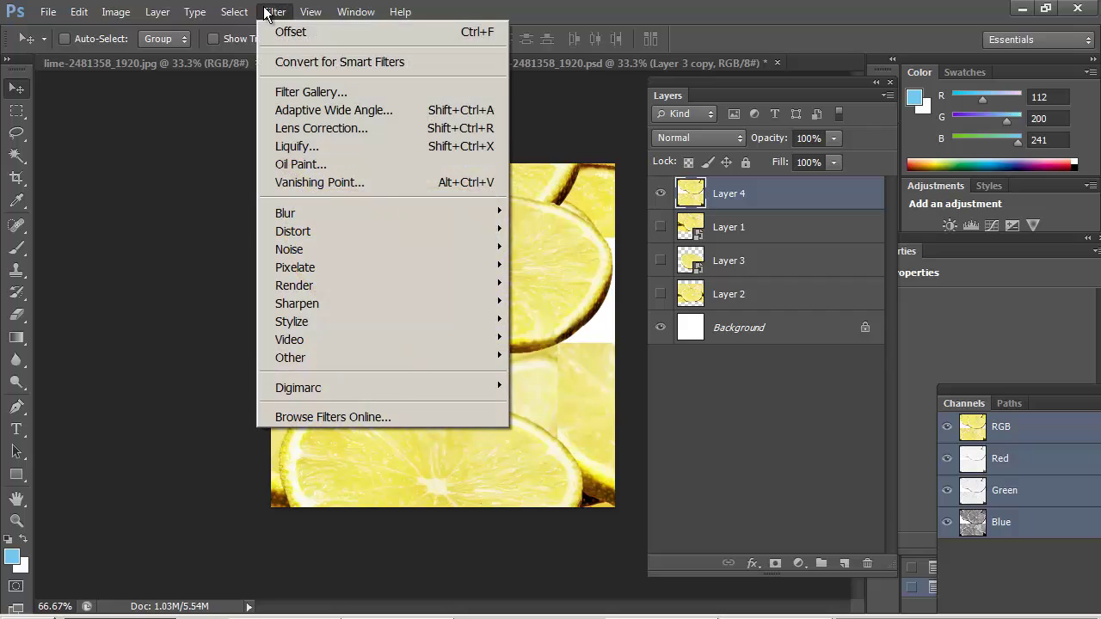
{"action": "left_click", "coordinate": [267, 12]}
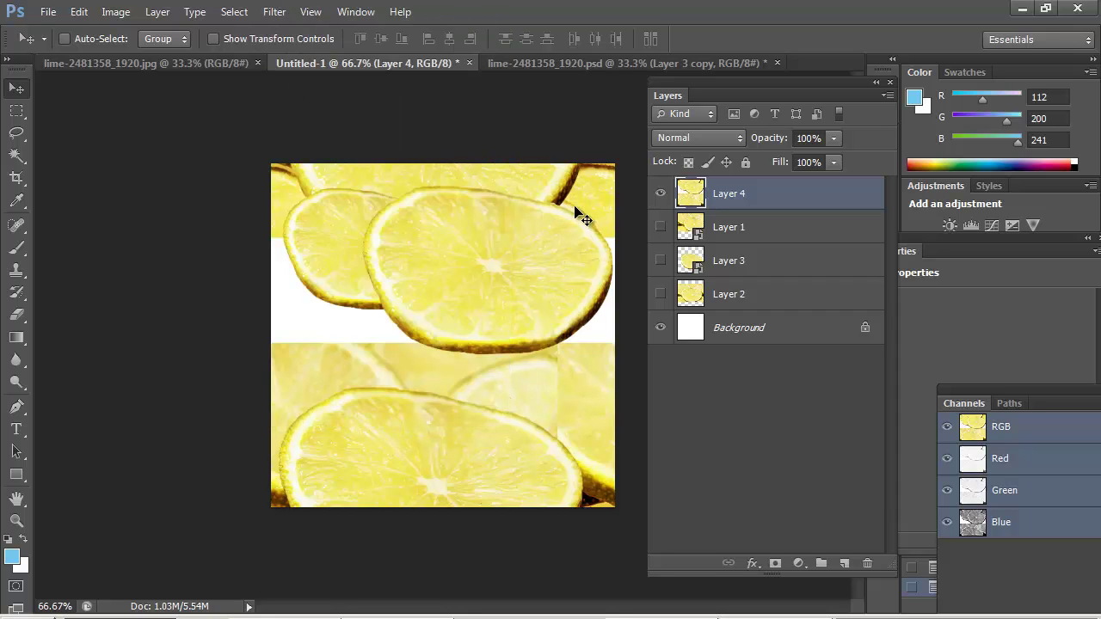
{"action": "key", "text": "ctrl+j"}
{"action": "key", "text": "ctrl+j"}
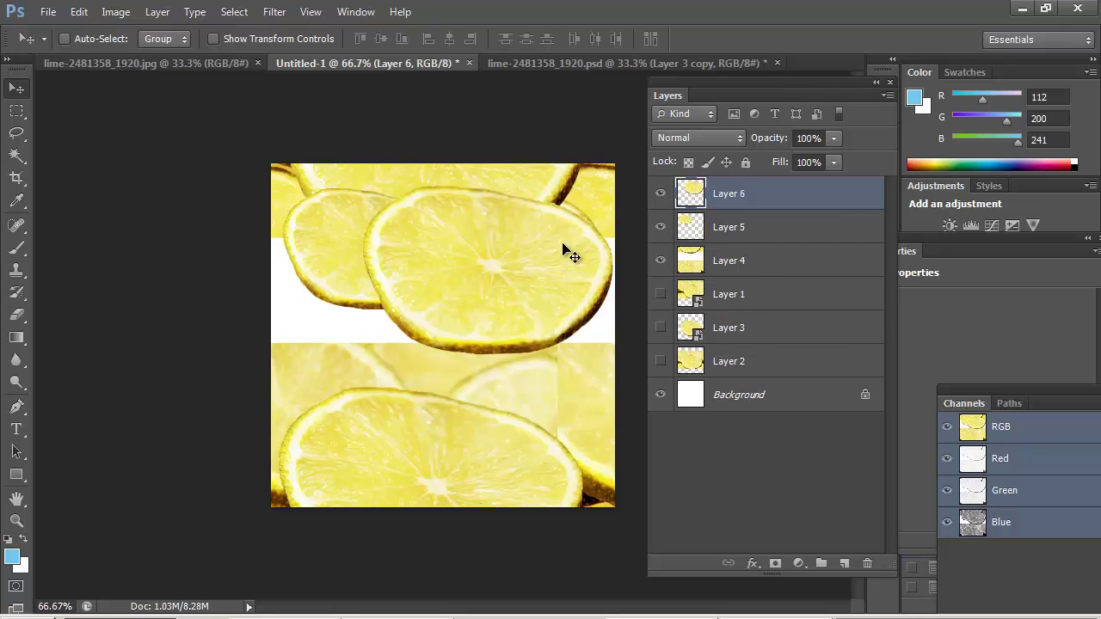
{"action": "left_click_drag", "start_coordinate": [565, 247], "coordinate": [559, 233]}
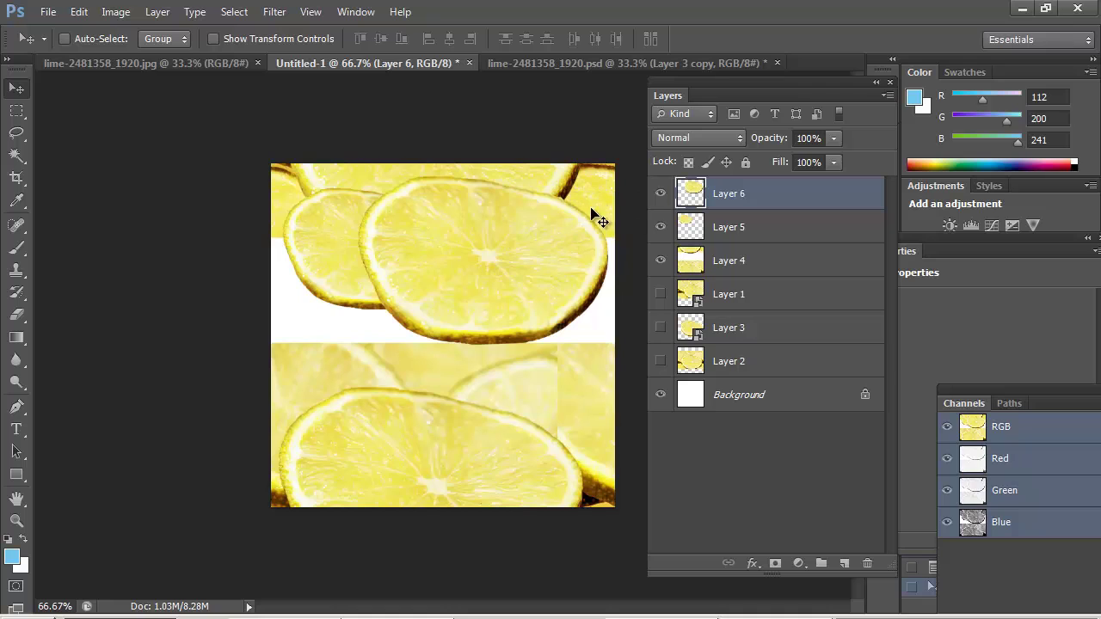
Step: Check the eraser brush settings and merge the slice layers into Layer 4
{"action": "key", "text": "e"}
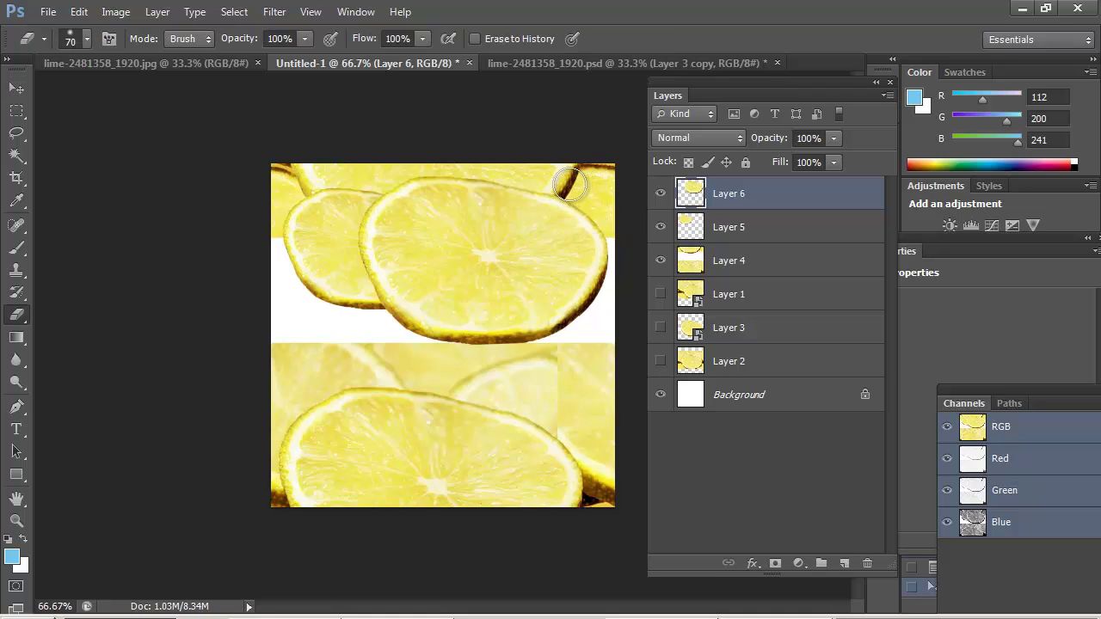
{"action": "right_click", "coordinate": [586, 185]}
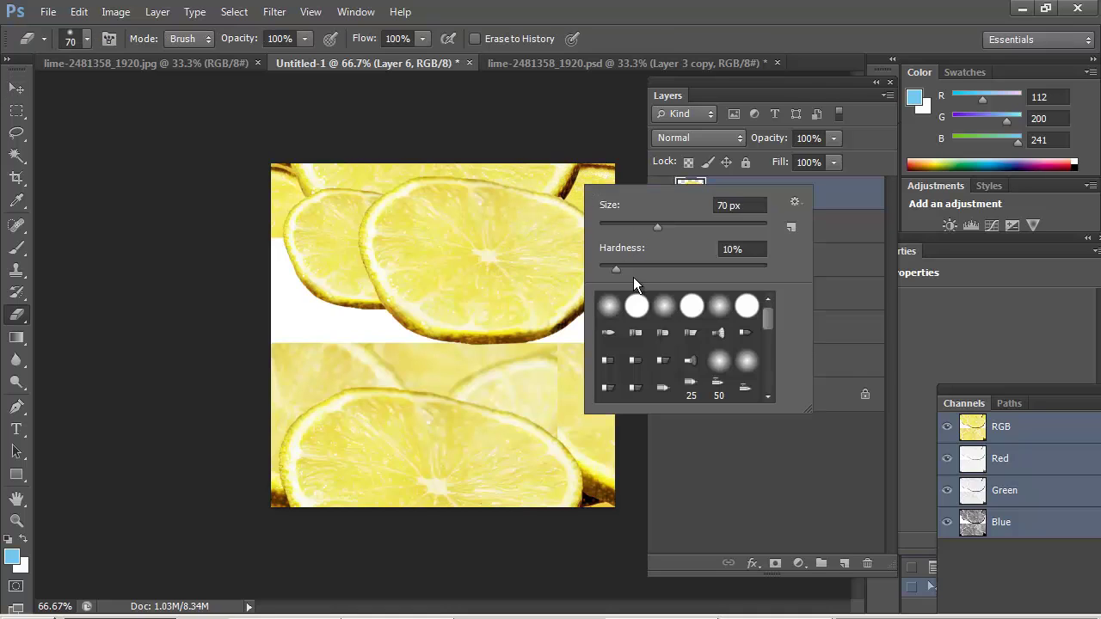
{"action": "key", "text": "Return"}
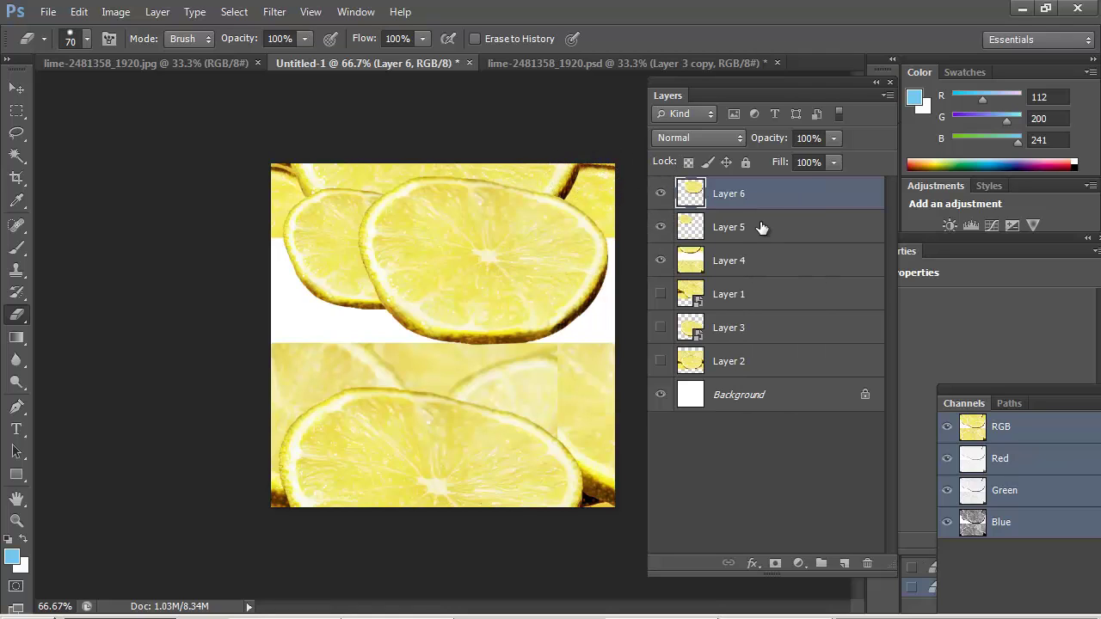
{"action": "key", "text": "Delete"}
{"action": "key", "text": "Delete"}
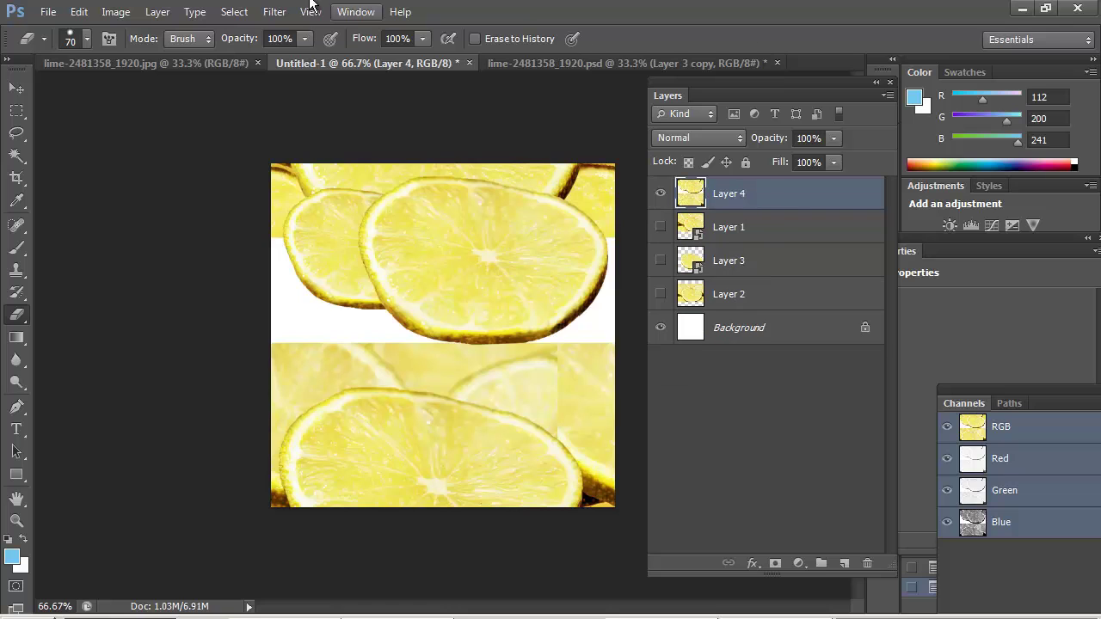
Step: Preview a Wrap Around Offset of -158 px horizontal and -59 px vertical on Layer 4
{"action": "left_click", "coordinate": [275, 12]}
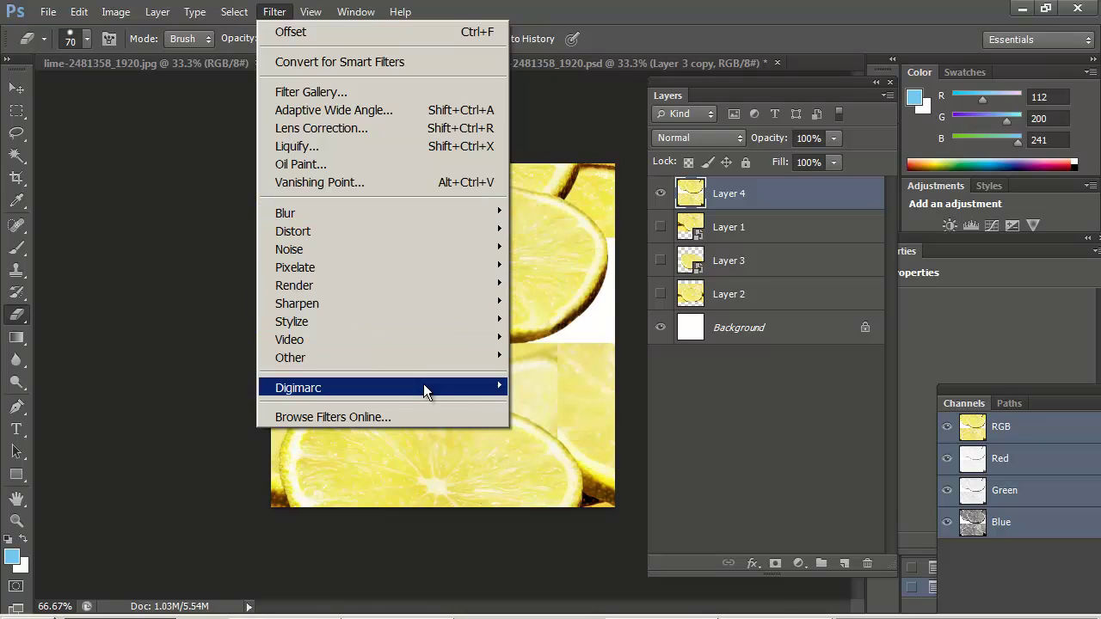
{"action": "mouse_move", "coordinate": [412, 358]}
{"action": "left_click", "coordinate": [540, 430]}
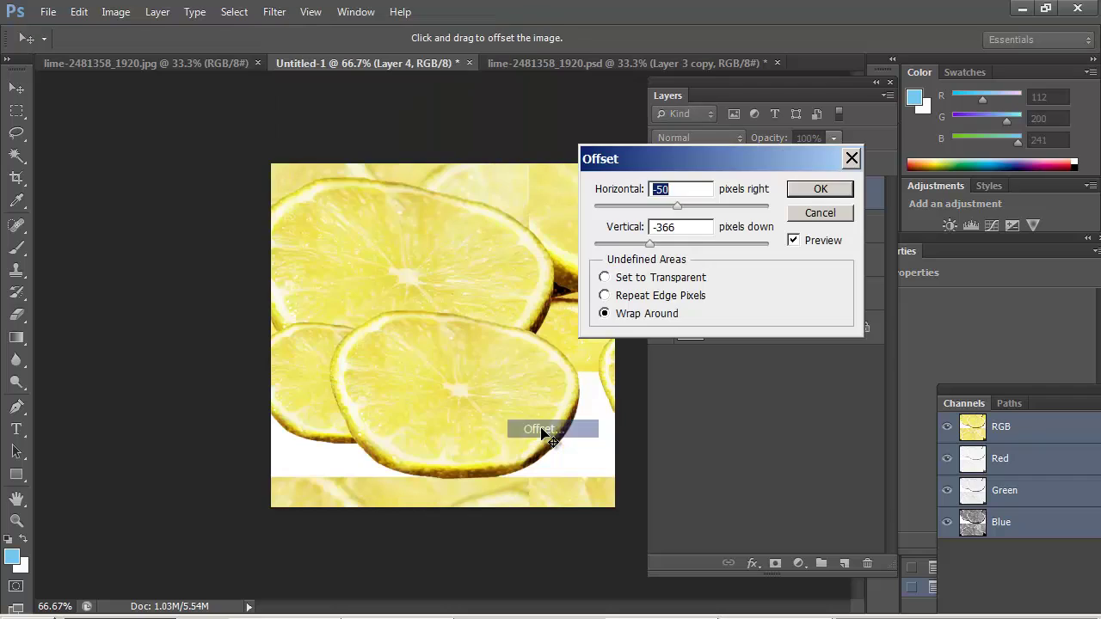
{"action": "left_click_drag", "start_coordinate": [678, 203], "coordinate": [667, 203]}
{"action": "left_click_drag", "start_coordinate": [651, 244], "coordinate": [671, 245]}
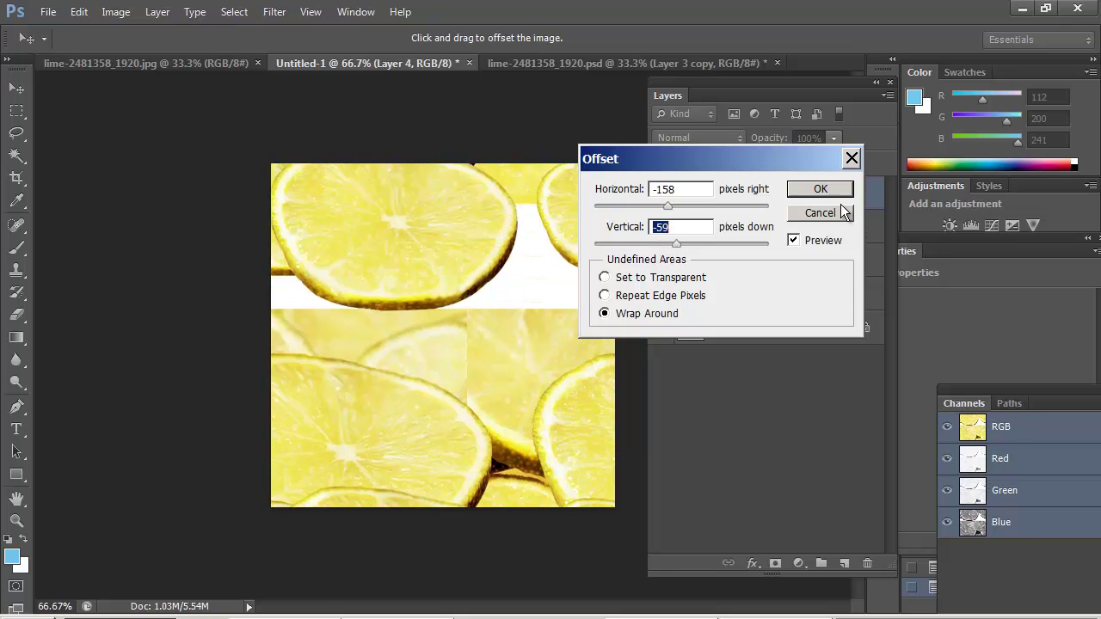
Step: Apply the offset, then paste a lime slice scaled to about 35% and positioned on the tile
{"action": "left_click", "coordinate": [816, 191]}
{"action": "key", "text": "e"}
{"action": "key", "text": "ctrl+v"}
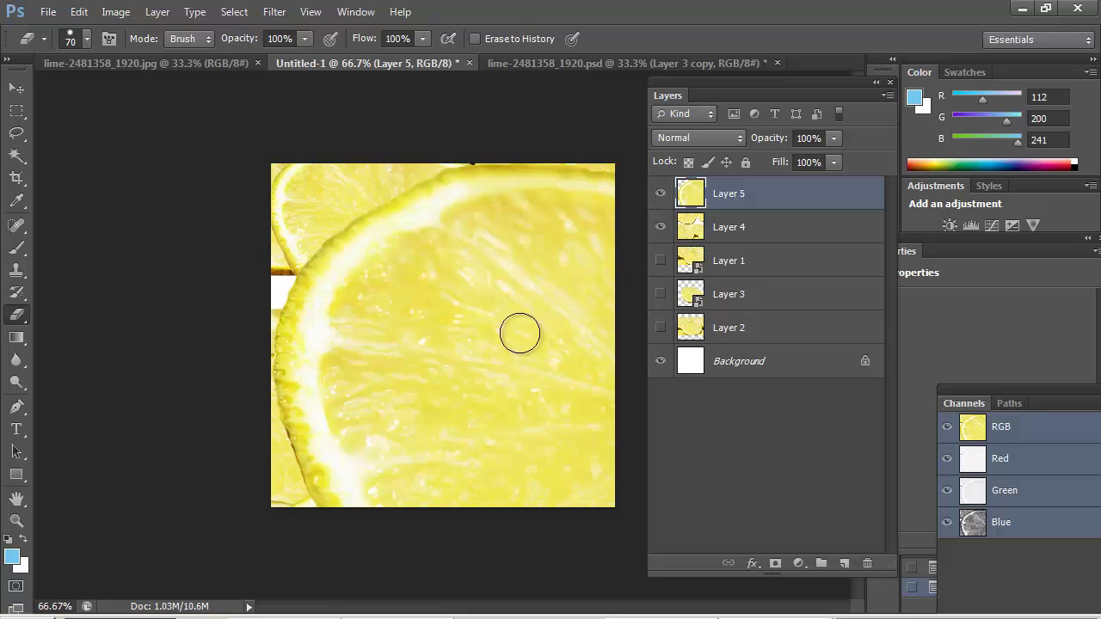
{"action": "key", "text": "ctrl+t"}
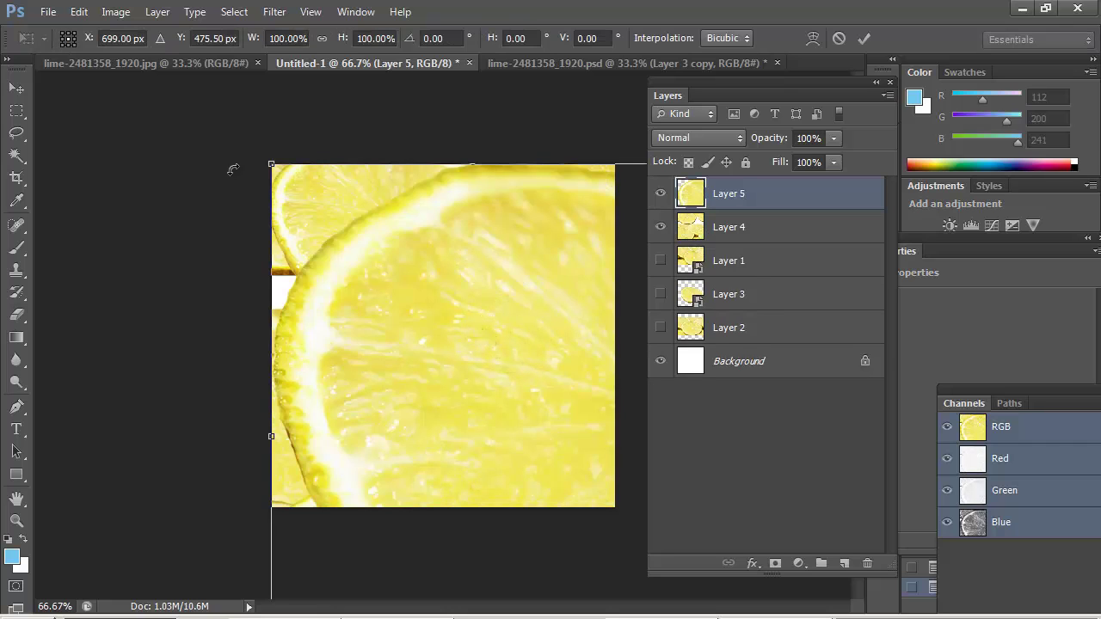
{"action": "left_click_drag", "start_coordinate": [268, 161], "coordinate": [479, 416]}
{"action": "left_click_drag", "start_coordinate": [569, 415], "coordinate": [364, 260]}
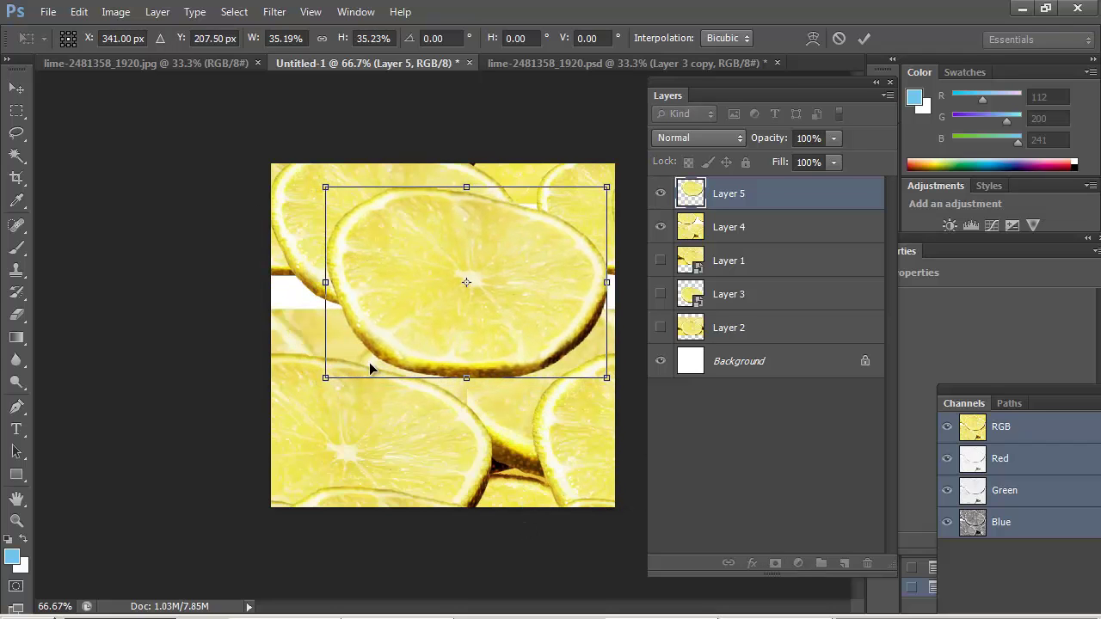
{"action": "left_click_drag", "start_coordinate": [379, 361], "coordinate": [439, 401]}
{"action": "key", "text": "Return"}
Step: Offset the tile +10 px vertically with Wrap Around, then merge the visible layers into Layer 6
{"action": "key", "text": "e"}
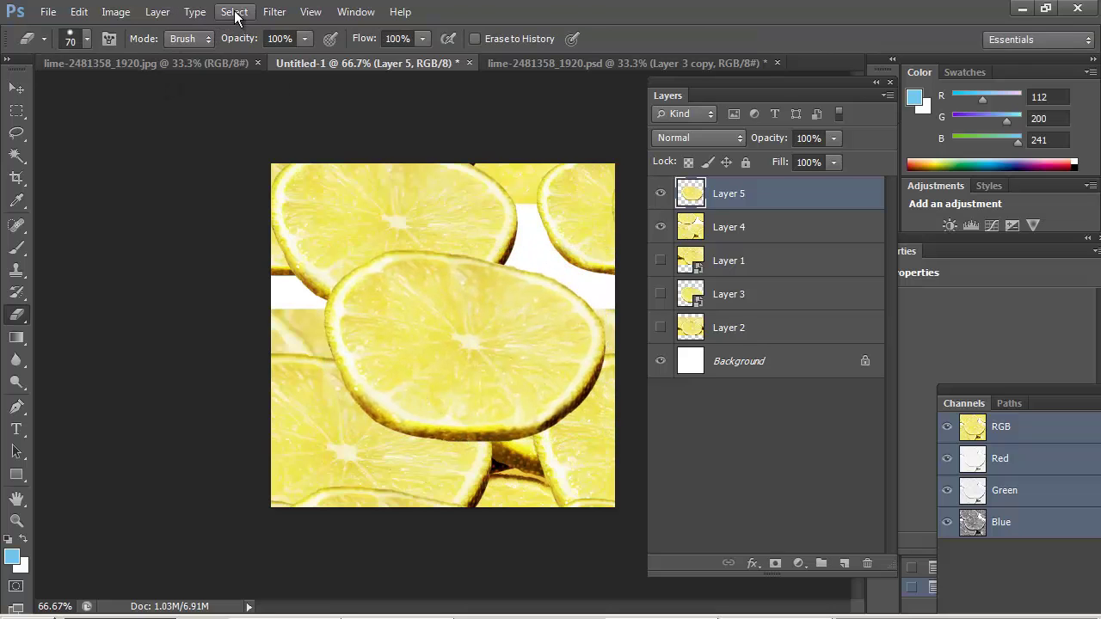
{"action": "left_click", "coordinate": [274, 12]}
{"action": "mouse_move", "coordinate": [375, 357]}
{"action": "left_click", "coordinate": [551, 426]}
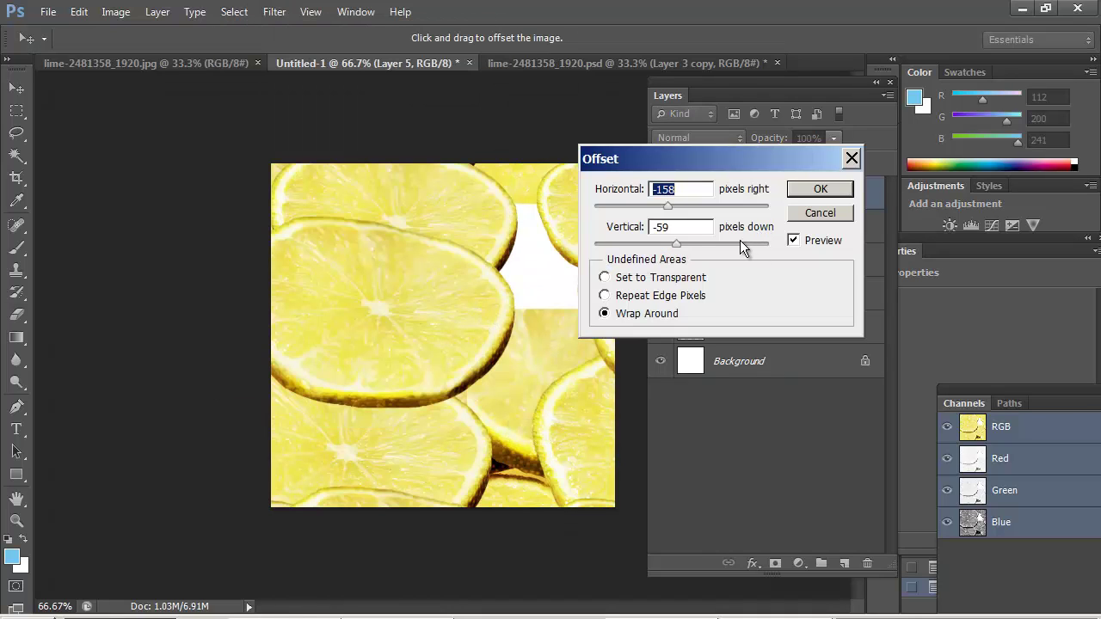
{"action": "left_click_drag", "start_coordinate": [671, 245], "coordinate": [640, 212]}
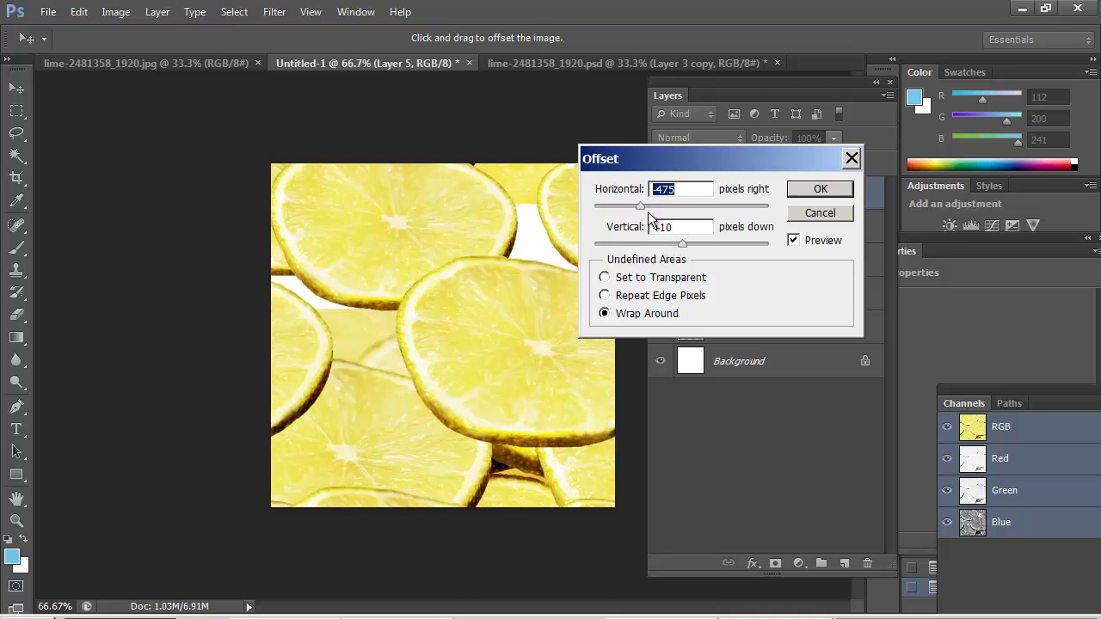
{"action": "left_click", "coordinate": [824, 192]}
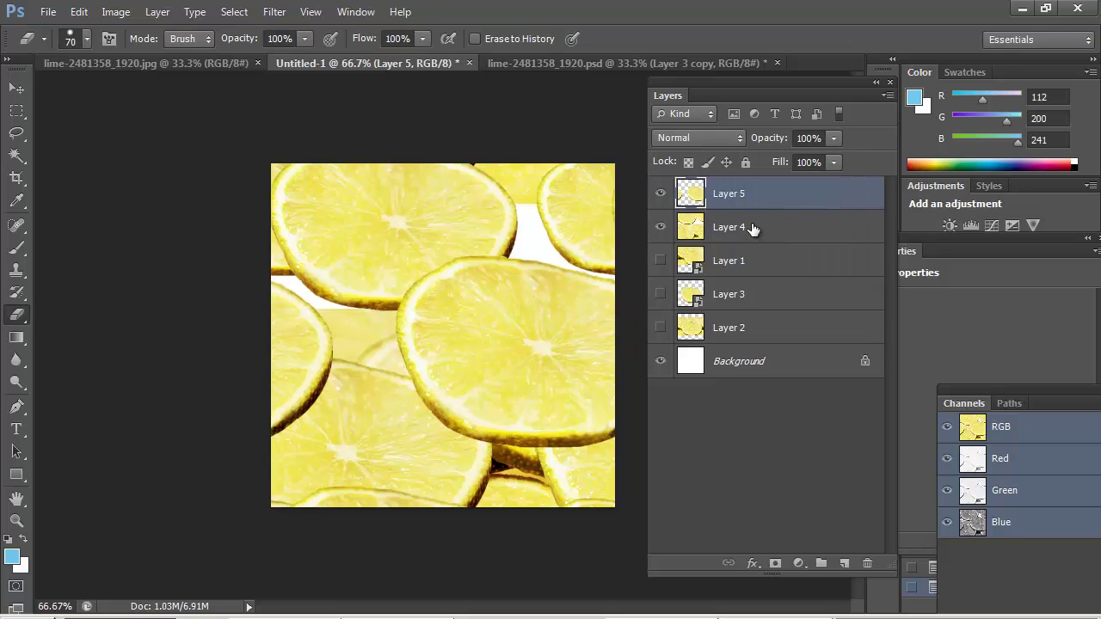
{"action": "key", "text": "ctrl+shift+alt+n"}
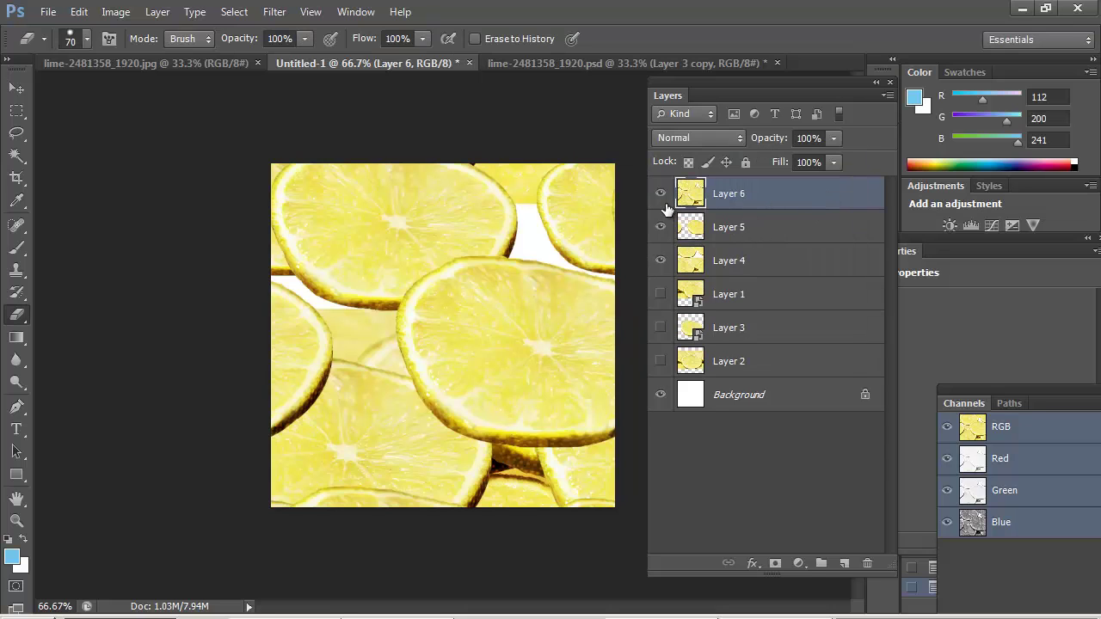
Step: Hide Layers 5 and 4, leaving merged Layer 6 visible
{"action": "left_click_drag", "start_coordinate": [661, 219], "coordinate": [667, 271]}
{"action": "left_click", "coordinate": [661, 193]}
{"action": "left_click", "coordinate": [661, 194]}
Step: Offset Layer 6 by -178 px horizontally and +188 px vertically with Wrap Around
{"action": "left_click", "coordinate": [274, 12]}
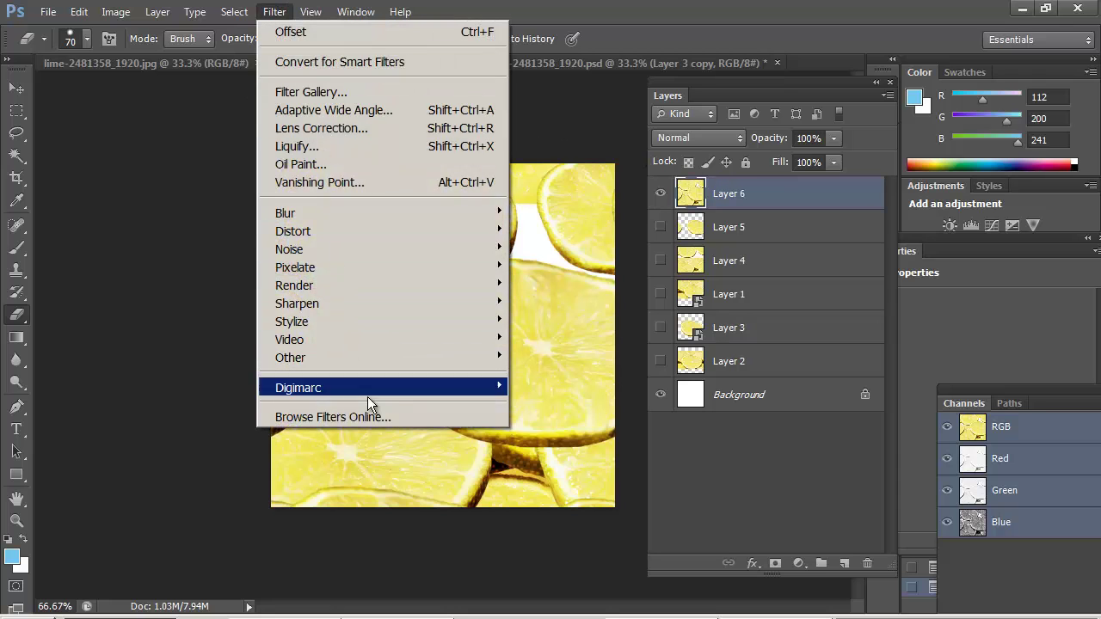
{"action": "mouse_move", "coordinate": [355, 360]}
{"action": "left_click", "coordinate": [590, 428]}
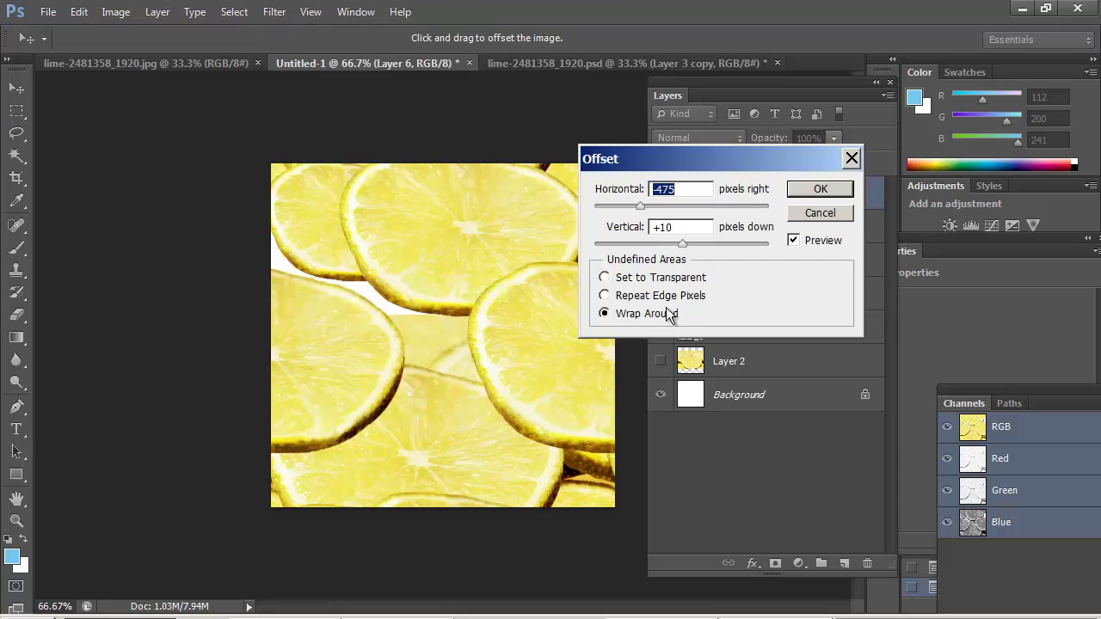
{"action": "left_click_drag", "start_coordinate": [680, 246], "coordinate": [697, 247]}
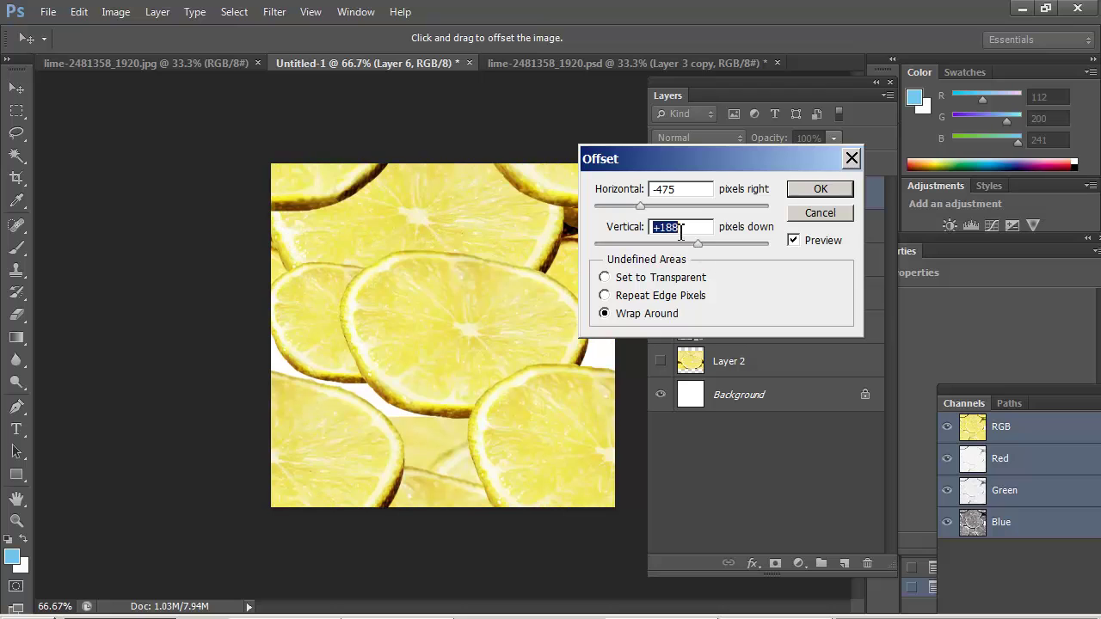
{"action": "left_click_drag", "start_coordinate": [640, 207], "coordinate": [666, 207]}
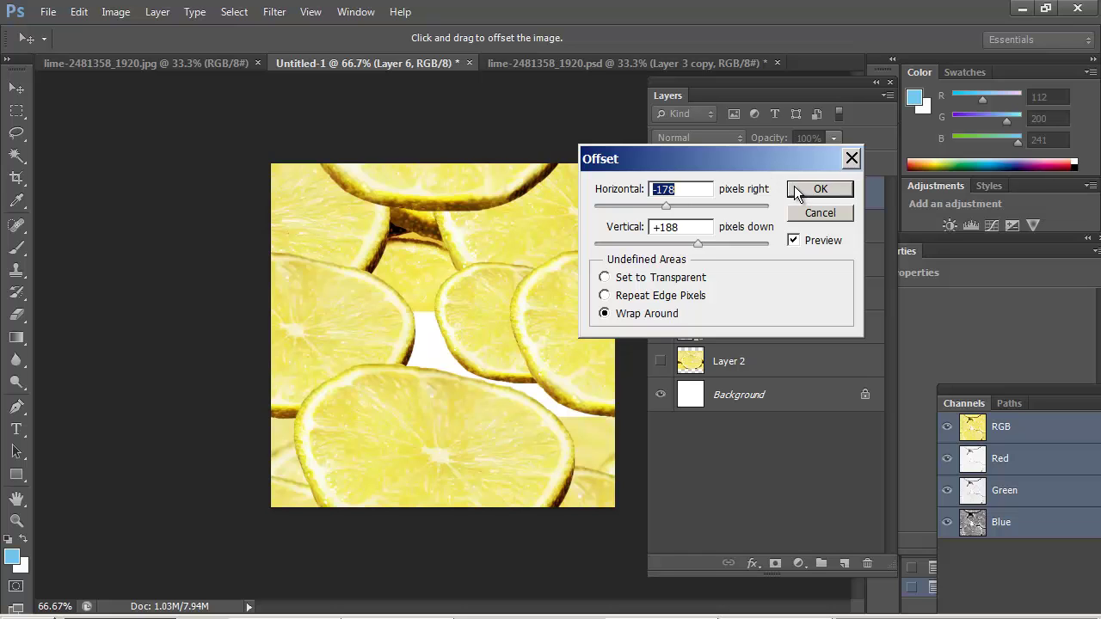
{"action": "left_click", "coordinate": [794, 187]}
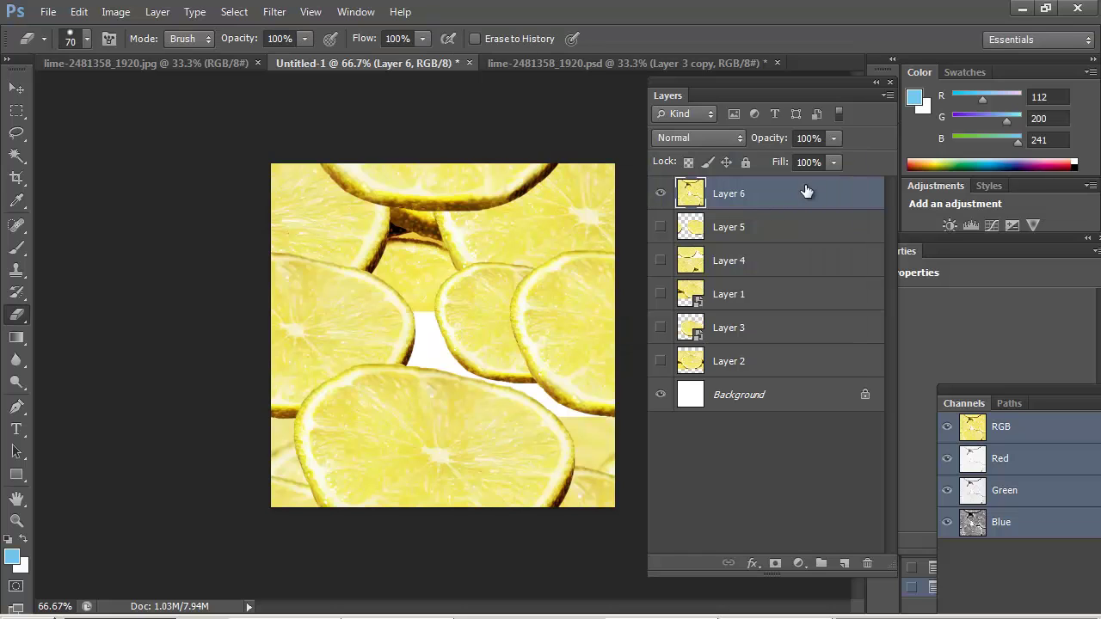
Step: Paste a lime as Layer 7, shrink and squash it, and tilt it about -8°
{"action": "key", "text": "ctrl+v"}
{"action": "key", "text": "ctrl+t"}
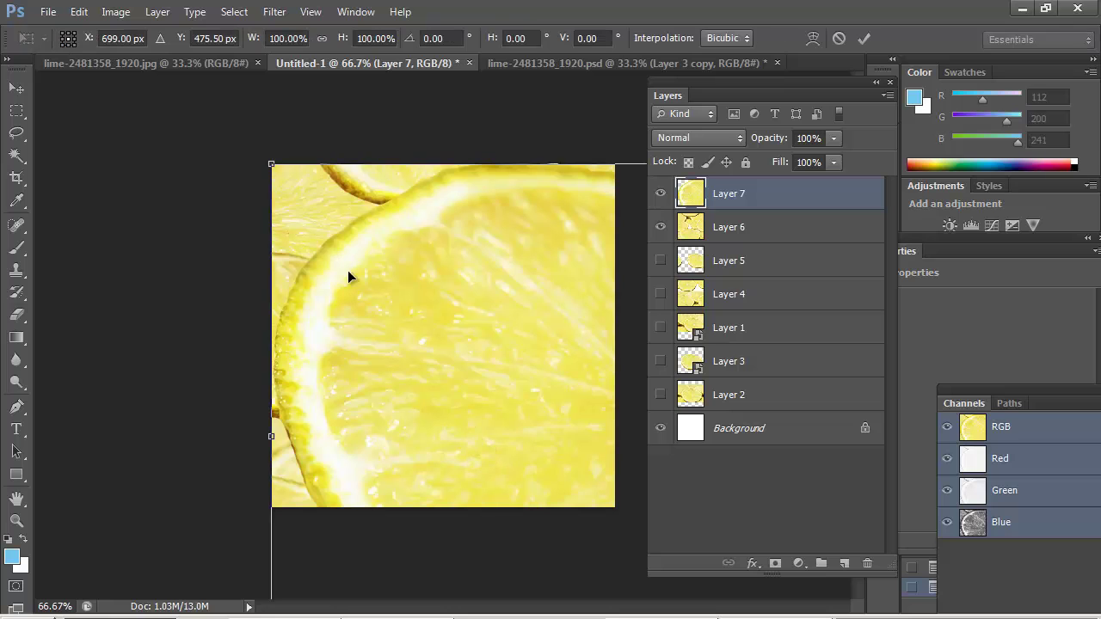
{"action": "left_click_drag", "start_coordinate": [270, 164], "coordinate": [506, 325]}
{"action": "left_click_drag", "start_coordinate": [559, 405], "coordinate": [337, 304]}
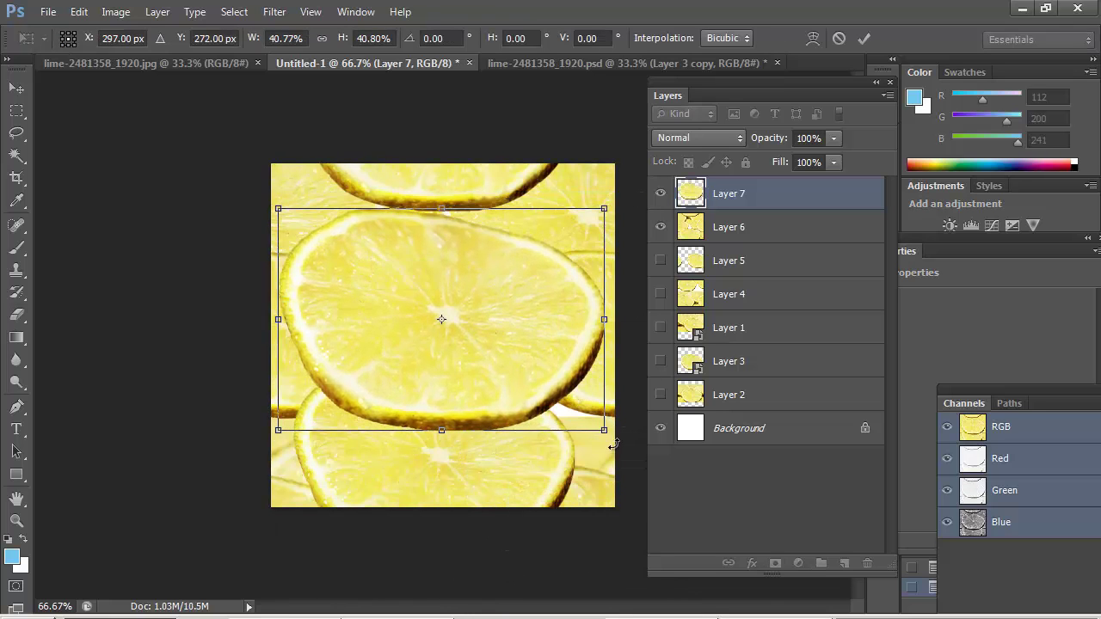
{"action": "left_click_drag", "start_coordinate": [604, 433], "coordinate": [528, 324]}
{"action": "left_click_drag", "start_coordinate": [409, 326], "coordinate": [409, 337]}
{"action": "left_click_drag", "start_coordinate": [446, 295], "coordinate": [451, 301]}
{"action": "left_click_drag", "start_coordinate": [568, 229], "coordinate": [558, 208]}
{"action": "mouse_move", "coordinate": [406, 275]}
{"action": "left_mouse_down"}
{"action": "mouse_move", "coordinate": [590, 254]}
{"action": "mouse_move", "coordinate": [490, 254]}
{"action": "mouse_move", "coordinate": [480, 263]}
{"action": "mouse_move", "coordinate": [654, 253]}
{"action": "mouse_move", "coordinate": [476, 261]}
{"action": "mouse_move", "coordinate": [475, 249]}
{"action": "left_mouse_up"}
{"action": "key", "text": "Return"}
Step: Try Wrap Around Offset values on Layer 7, aiming for +238 px horizontal and 0 vertical
{"action": "key", "text": "e"}
{"action": "key", "text": "v"}
{"action": "left_click", "coordinate": [274, 11]}
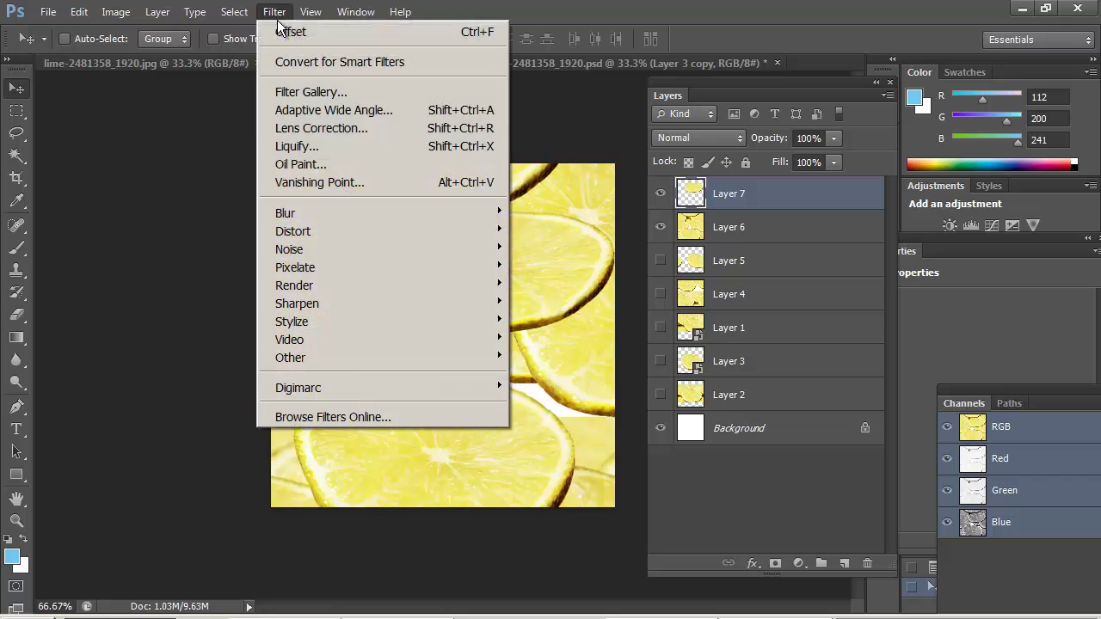
{"action": "mouse_move", "coordinate": [331, 360]}
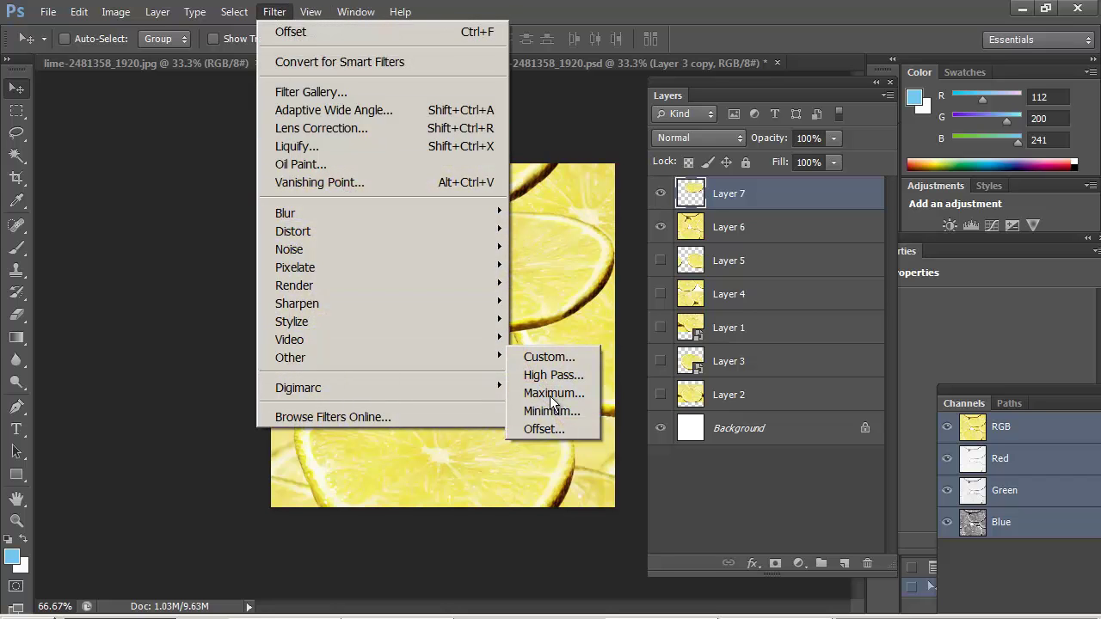
{"action": "left_click", "coordinate": [590, 426]}
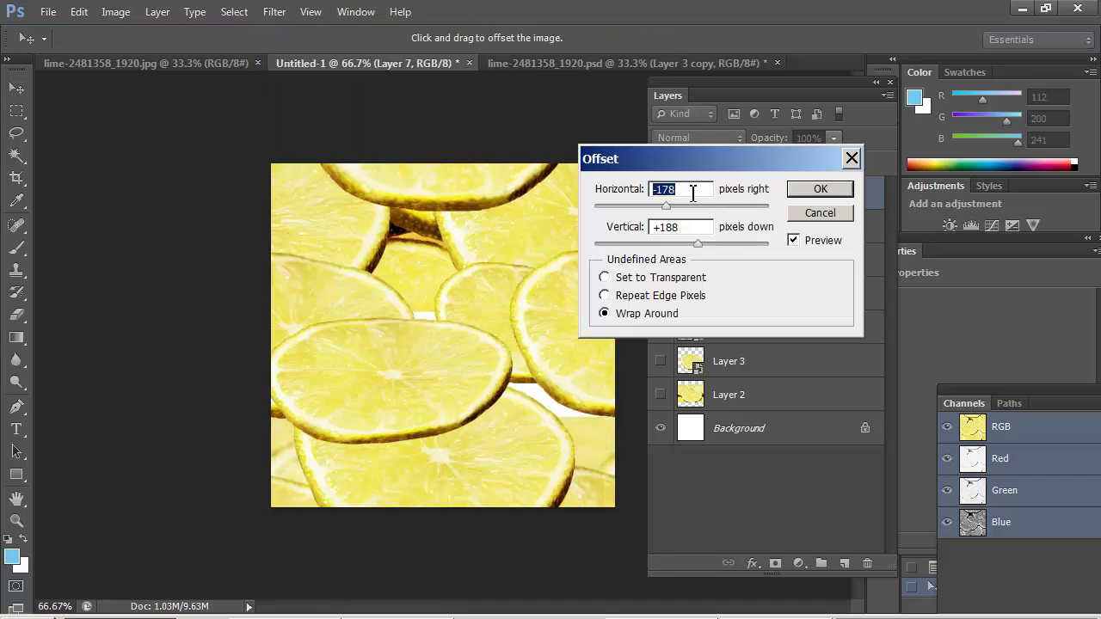
{"action": "type", "text": "0"}
{"action": "key", "text": "Tab"}
{"action": "type", "text": "0"}
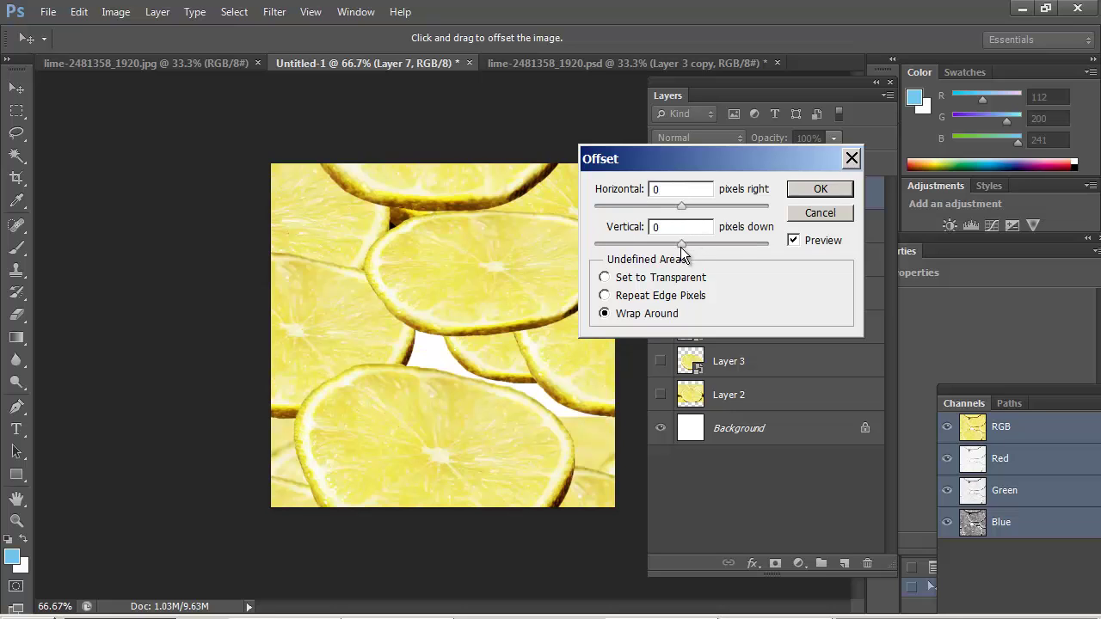
{"action": "left_click_drag", "start_coordinate": [680, 246], "coordinate": [691, 246]}
{"action": "type", "text": "0"}
{"action": "mouse_move", "coordinate": [690, 204]}
{"action": "left_mouse_down"}
{"action": "mouse_move", "coordinate": [701, 207]}
{"action": "mouse_move", "coordinate": [679, 207]}
{"action": "mouse_move", "coordinate": [704, 206]}
{"action": "left_mouse_up"}
Step: Apply the offset, then paste a lime as Layer 8 scaled to about 16% near the centre
{"action": "left_click", "coordinate": [806, 192]}
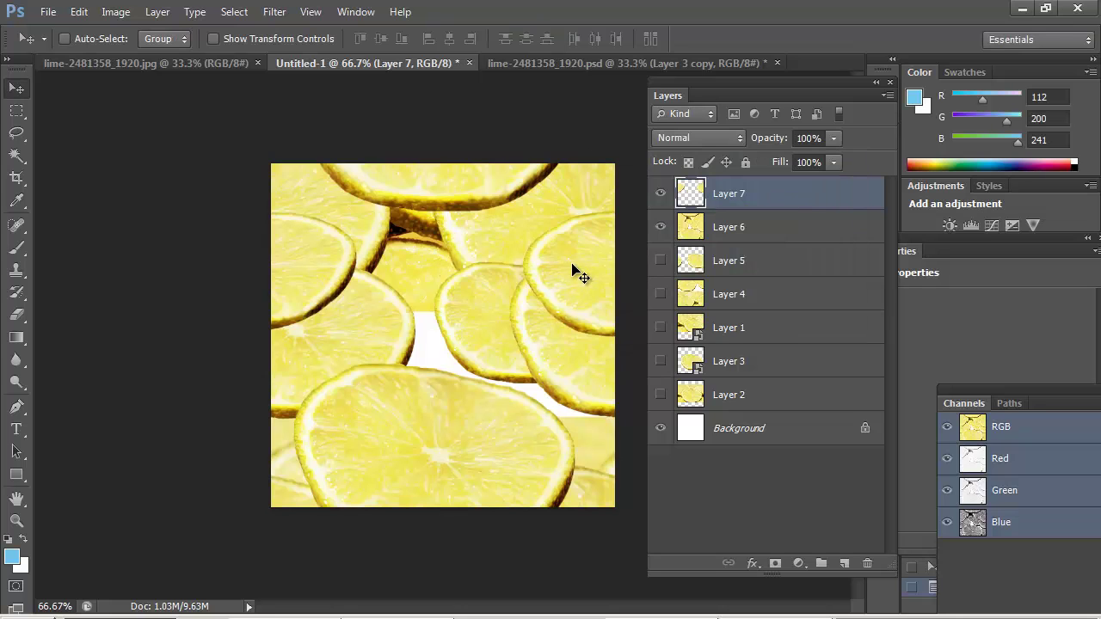
{"action": "key", "text": "ctrl+v"}
{"action": "key", "text": "ctrl+t"}
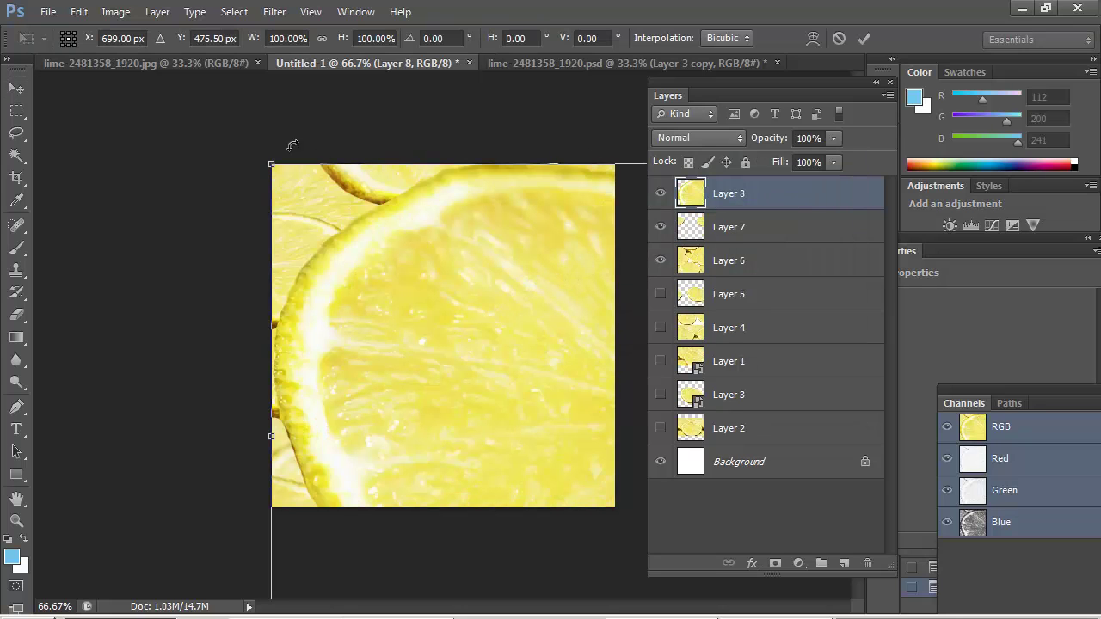
{"action": "left_click_drag", "start_coordinate": [281, 177], "coordinate": [469, 366]}
{"action": "left_click_drag", "start_coordinate": [555, 401], "coordinate": [320, 295]}
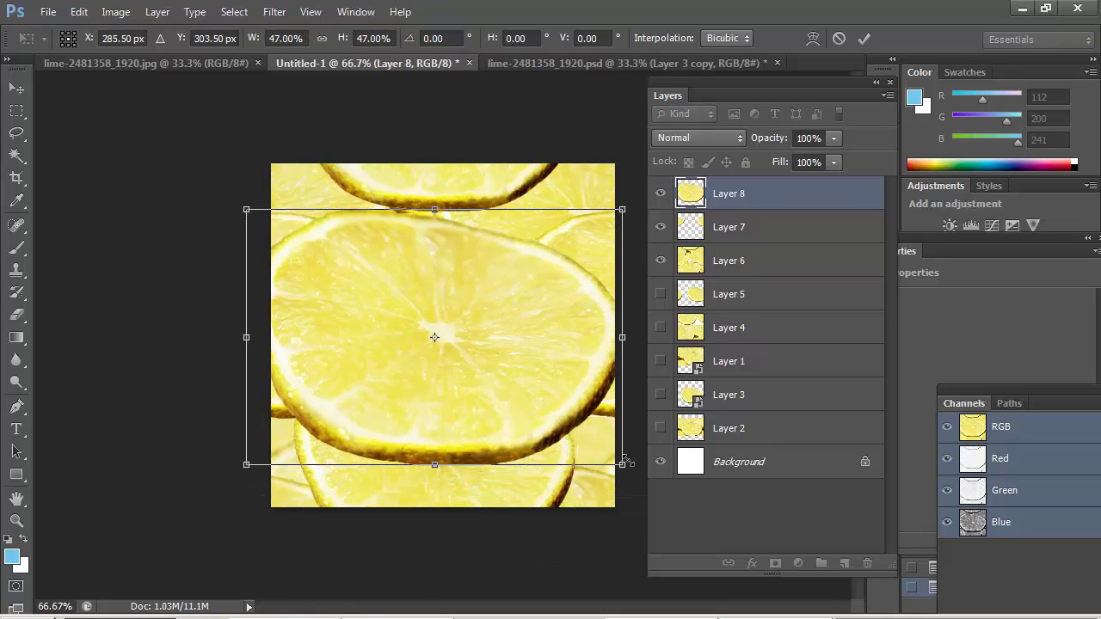
{"action": "left_click_drag", "start_coordinate": [625, 462], "coordinate": [488, 334]}
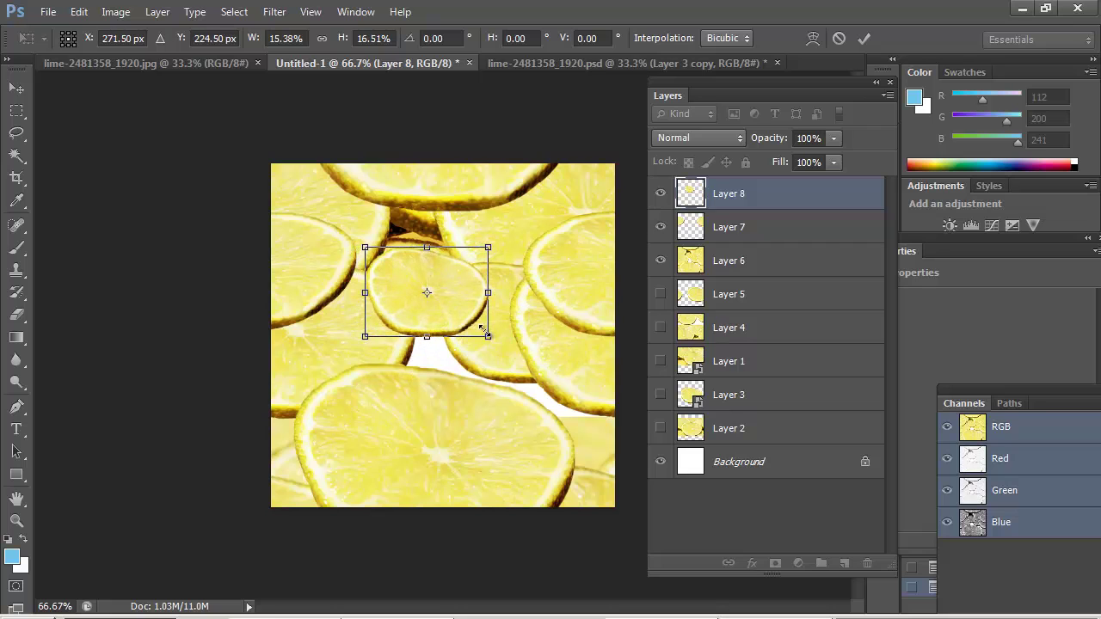
{"action": "key", "text": "Return"}
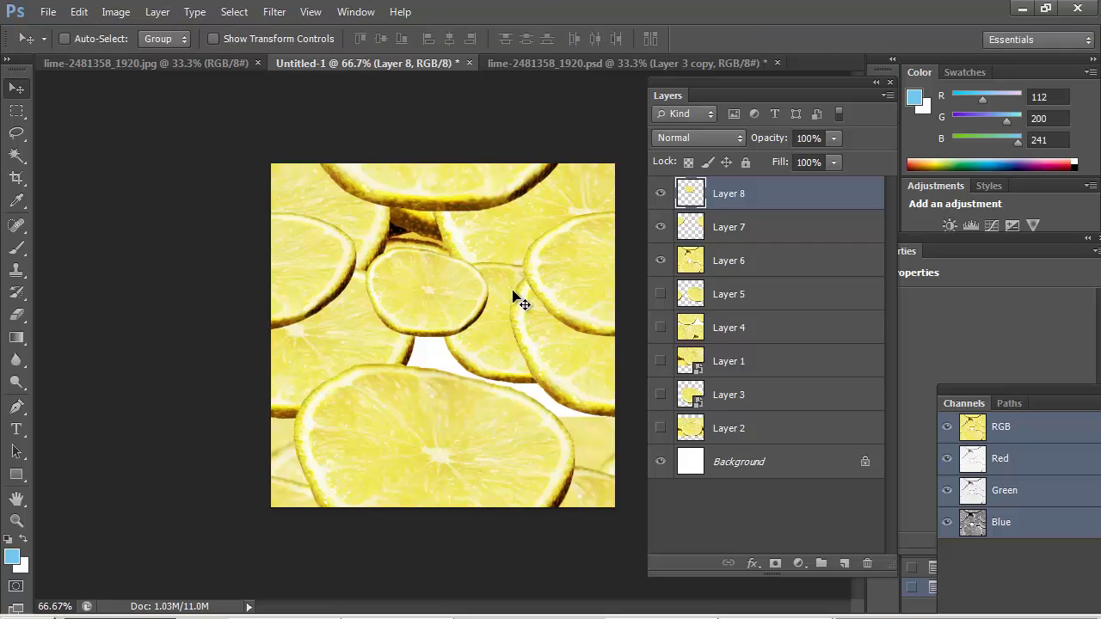
Step: Stamp the visible layers into Layer 9, hide Layers 6–8, and bring up Save As
{"action": "key", "text": "ctrl+shift+alt+e"}
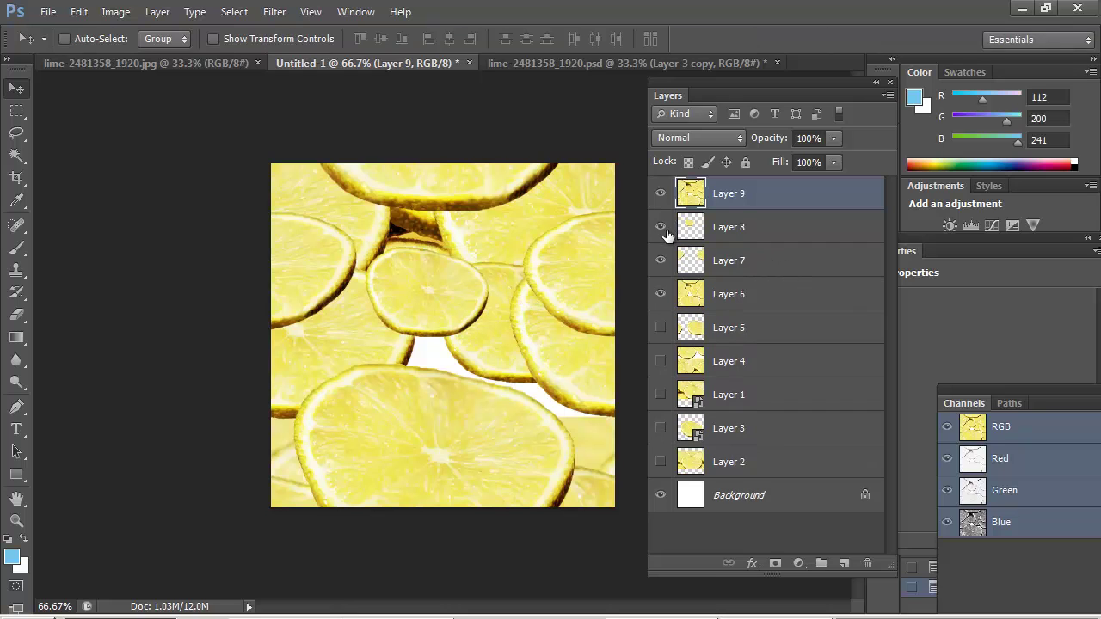
{"action": "left_click_drag", "start_coordinate": [662, 229], "coordinate": [662, 303]}
{"action": "key", "text": "ctrl+shift+s"}
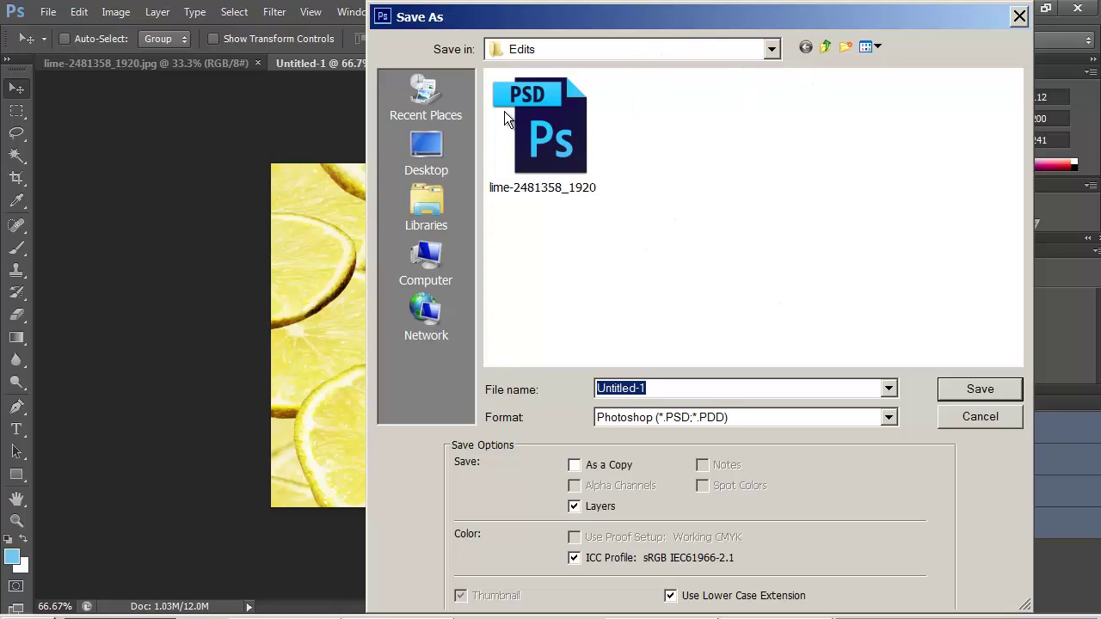
Step: Save the tile as Limes.psd in the Finished Patterns folder under Pattern Spring 2018
{"action": "left_click", "coordinate": [826, 48]}
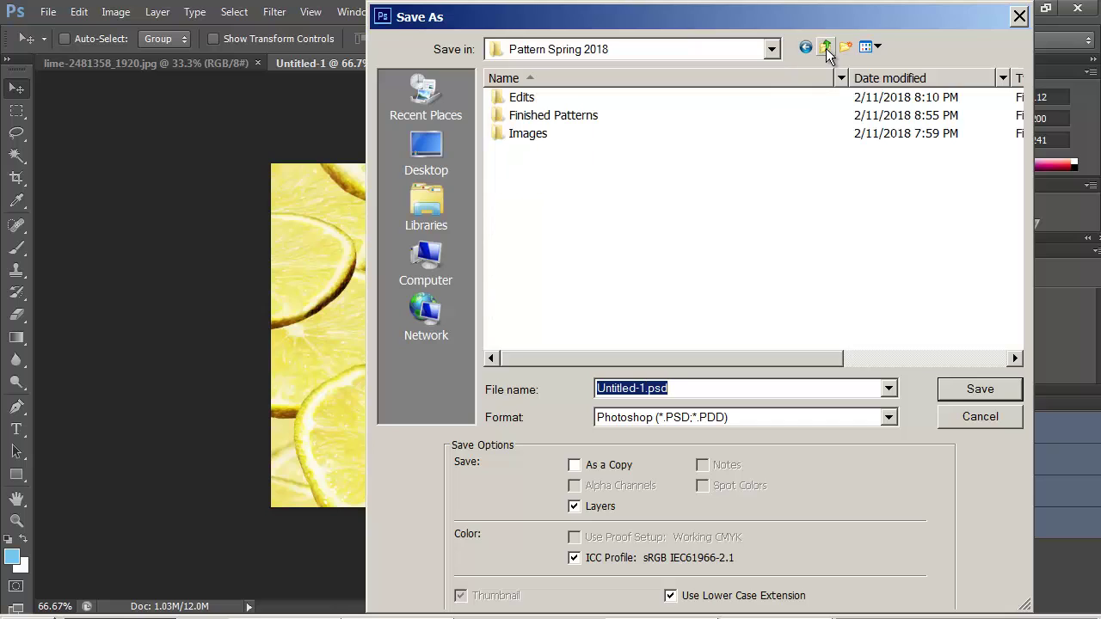
{"action": "double_click", "coordinate": [542, 115]}
{"action": "double_click", "coordinate": [671, 388]}
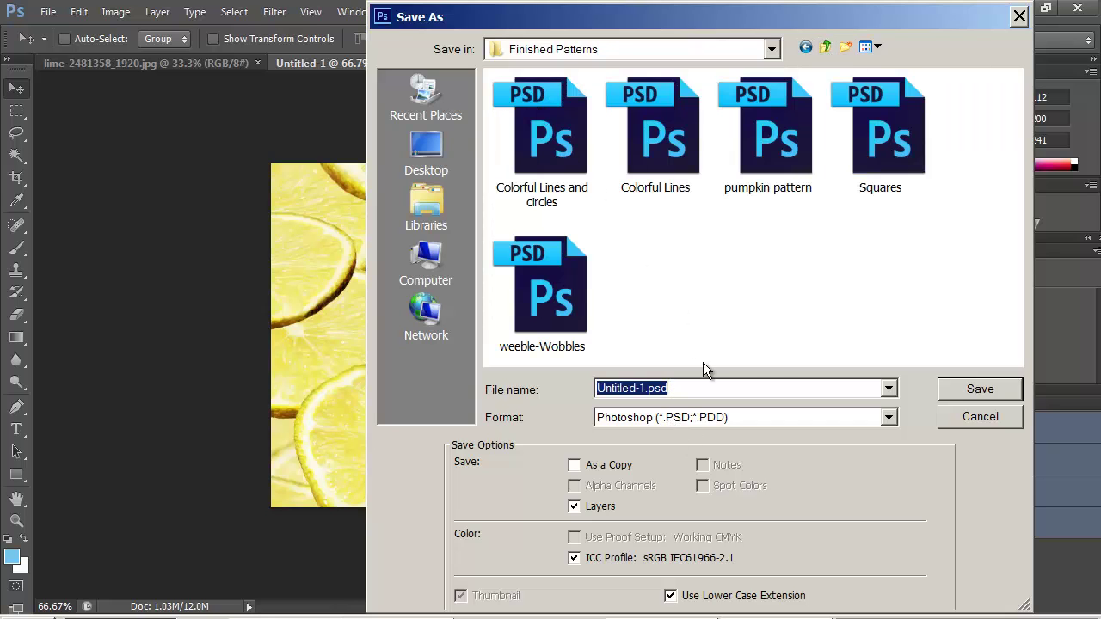
{"action": "type", "text": "Limes"}
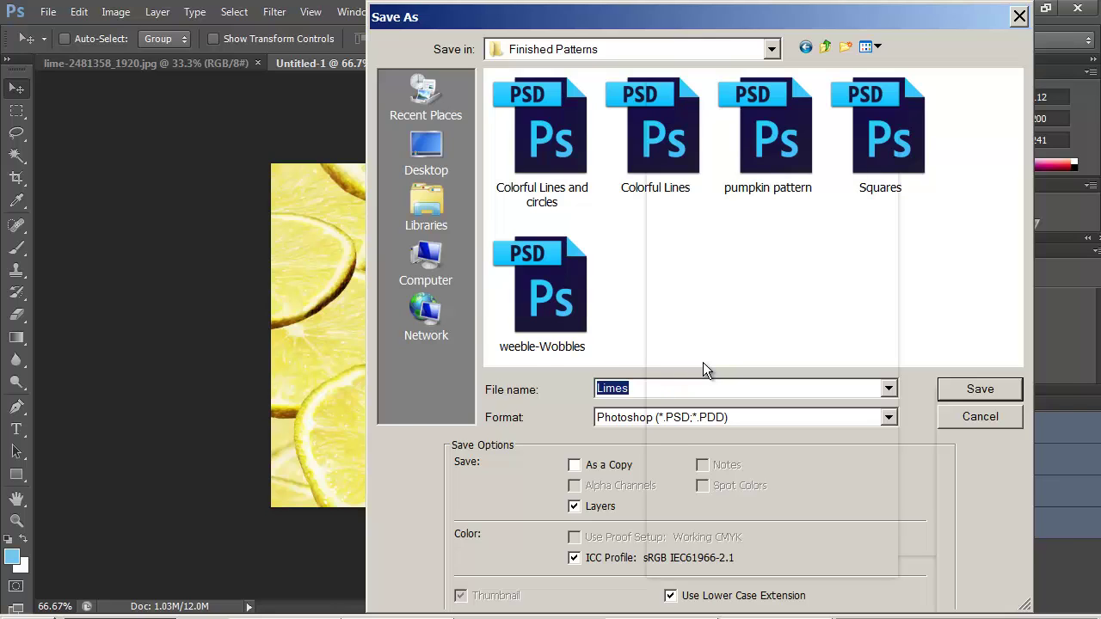
{"action": "key", "text": "Return"}
{"action": "key", "text": "Return"}
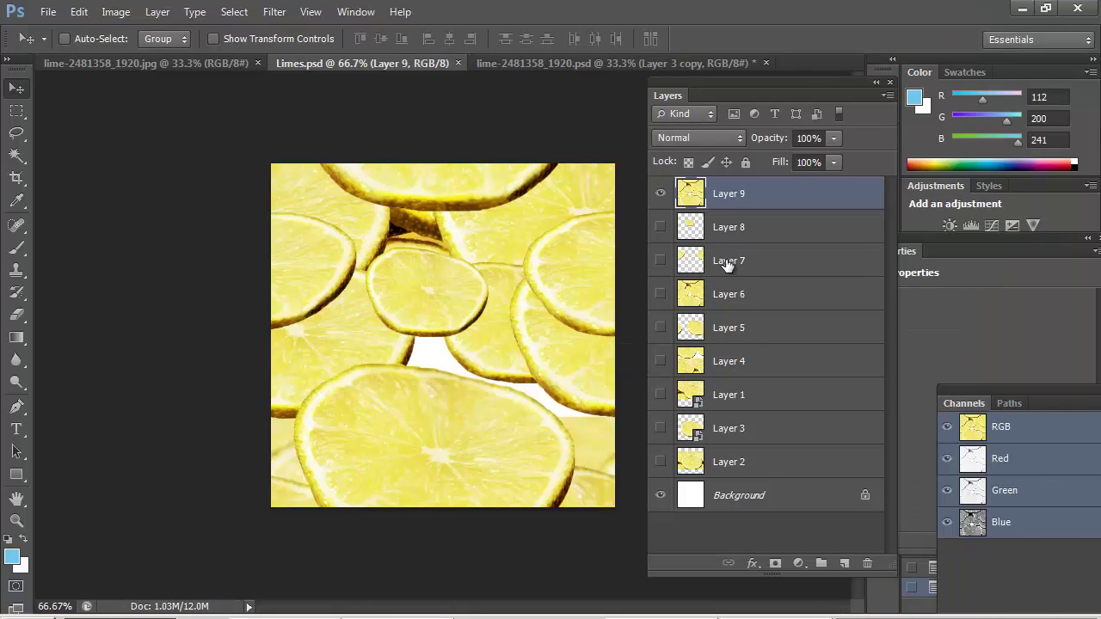
Step: Bring up the Offset filter for Layer 9, then cancel it without applying
{"action": "left_click", "coordinate": [274, 12]}
{"action": "mouse_move", "coordinate": [362, 358]}
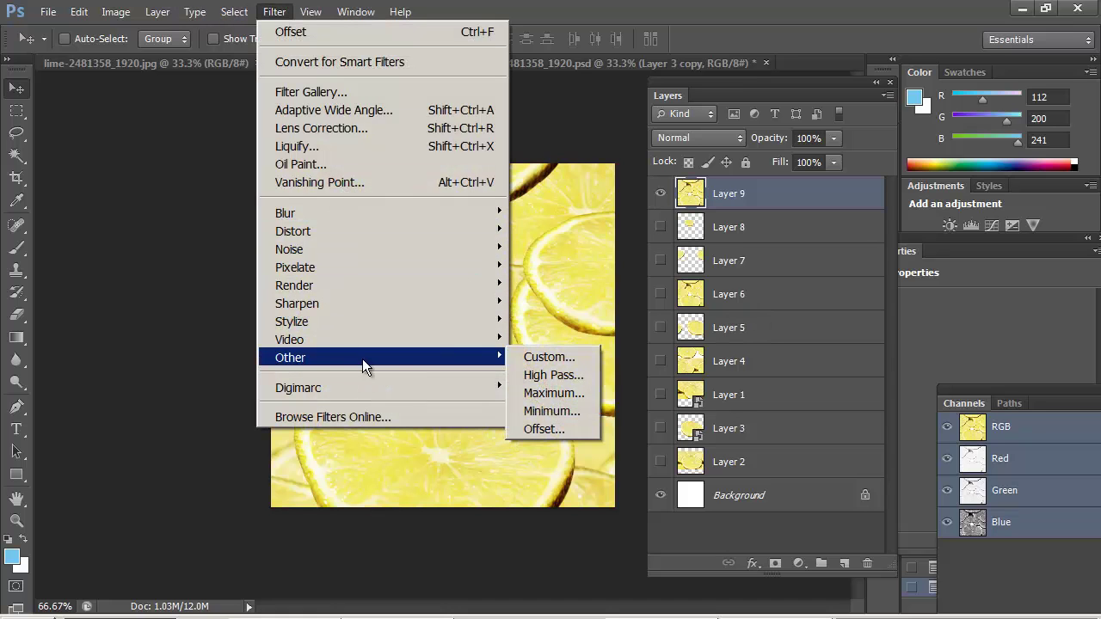
{"action": "left_click", "coordinate": [593, 429]}
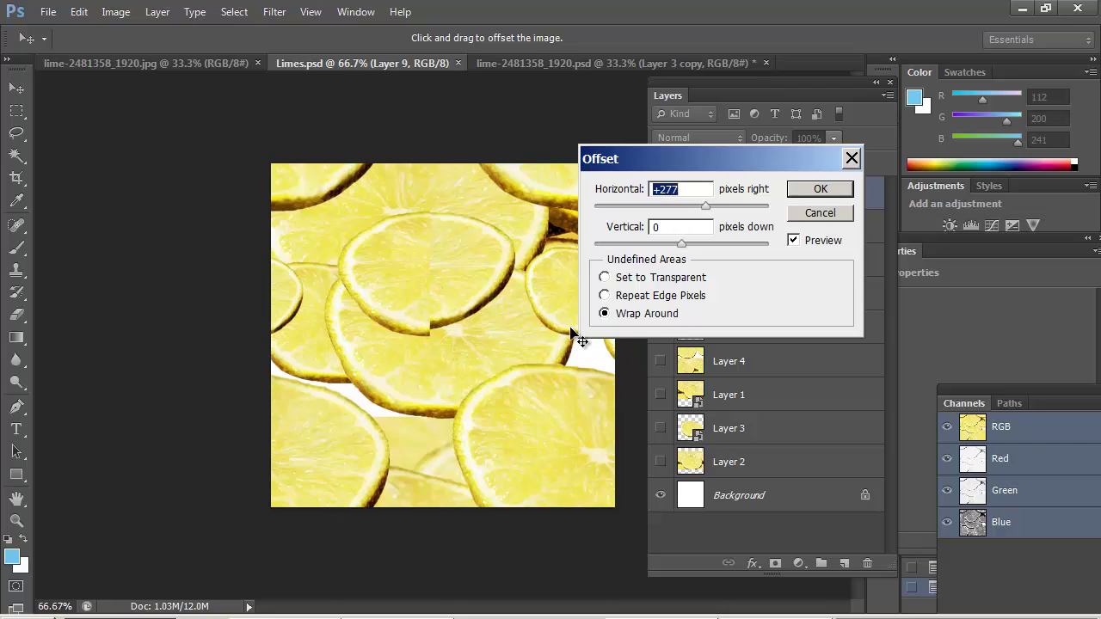
{"action": "left_click", "coordinate": [840, 212]}
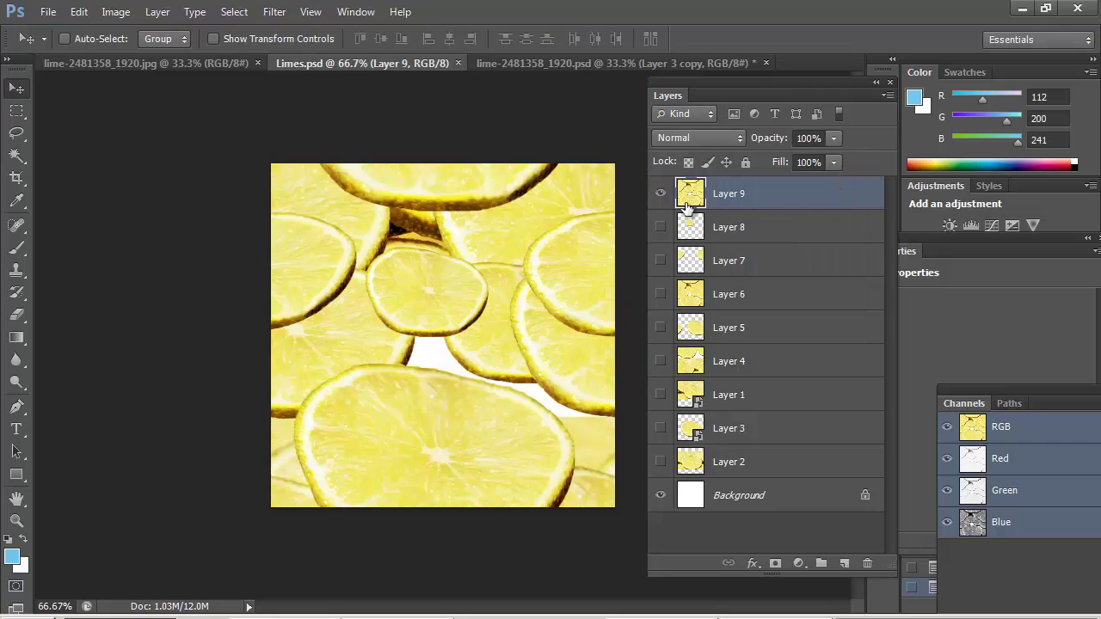
Step: Hide Layer 9 and make Layers 8, 7 and 6 visible
{"action": "left_click", "coordinate": [660, 193]}
{"action": "left_click", "coordinate": [661, 227]}
{"action": "left_click", "coordinate": [661, 261]}
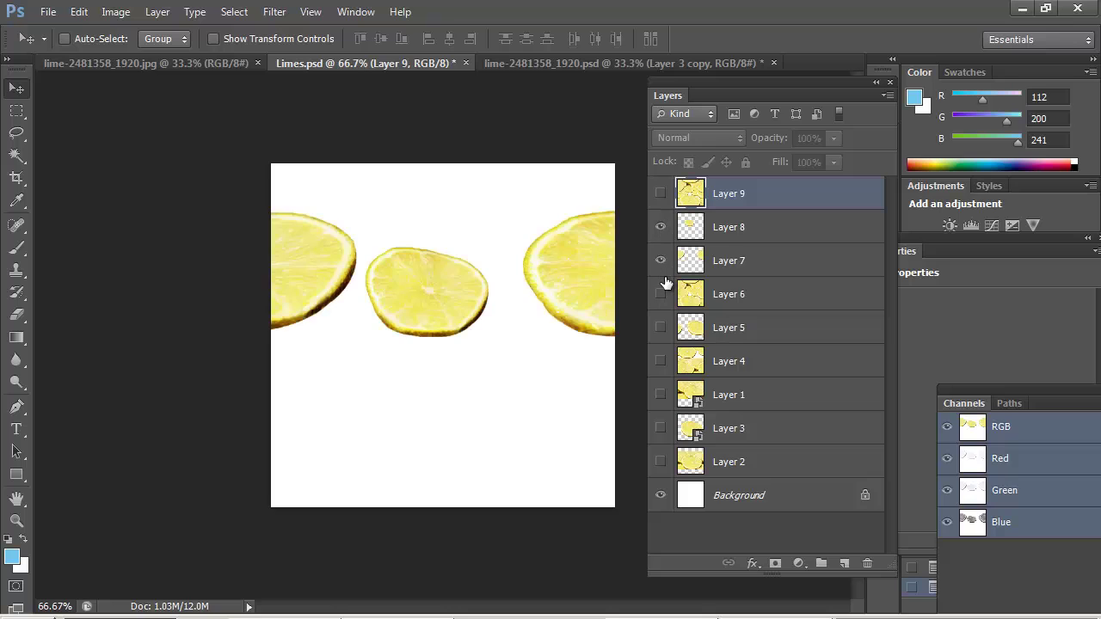
{"action": "left_click", "coordinate": [661, 294]}
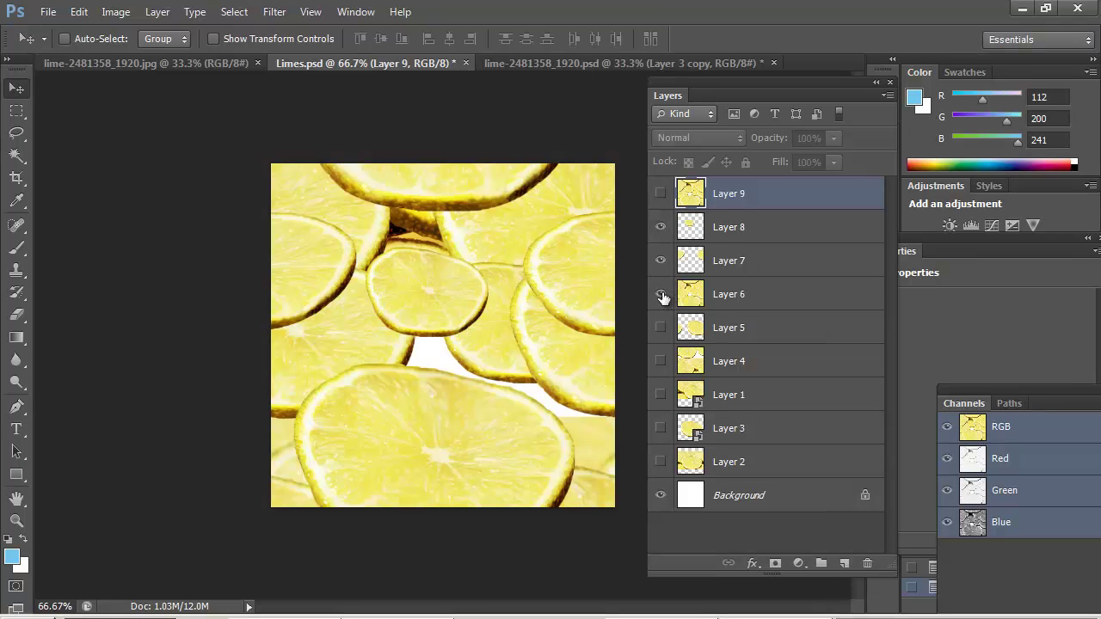
{"action": "left_click", "coordinate": [660, 261]}
{"action": "left_click", "coordinate": [660, 260]}
Step: Drag Layer 7's lime slice down to the left middle of the tile
{"action": "left_click_drag", "start_coordinate": [550, 276], "coordinate": [464, 277]}
{"action": "key", "text": "alt+bracketleft"}
{"action": "key", "text": "alt+bracketleft"}
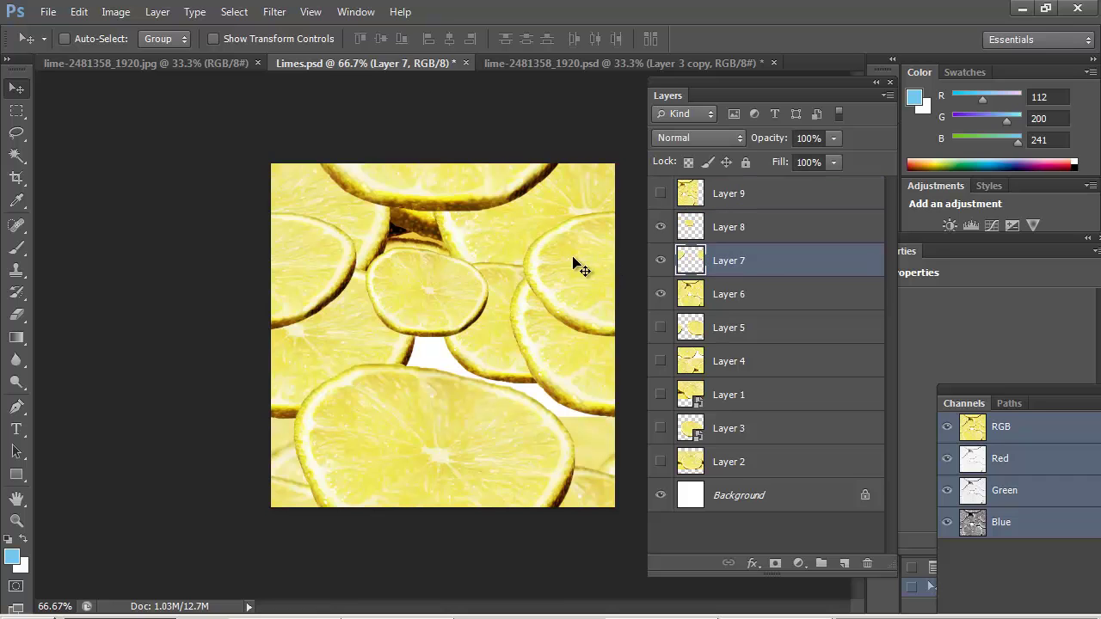
{"action": "mouse_move", "coordinate": [573, 264]}
{"action": "left_mouse_down"}
{"action": "mouse_move", "coordinate": [490, 268]}
{"action": "mouse_move", "coordinate": [645, 273]}
{"action": "mouse_move", "coordinate": [572, 284]}
{"action": "left_mouse_up"}
{"action": "left_click_drag", "start_coordinate": [339, 279], "coordinate": [431, 251]}
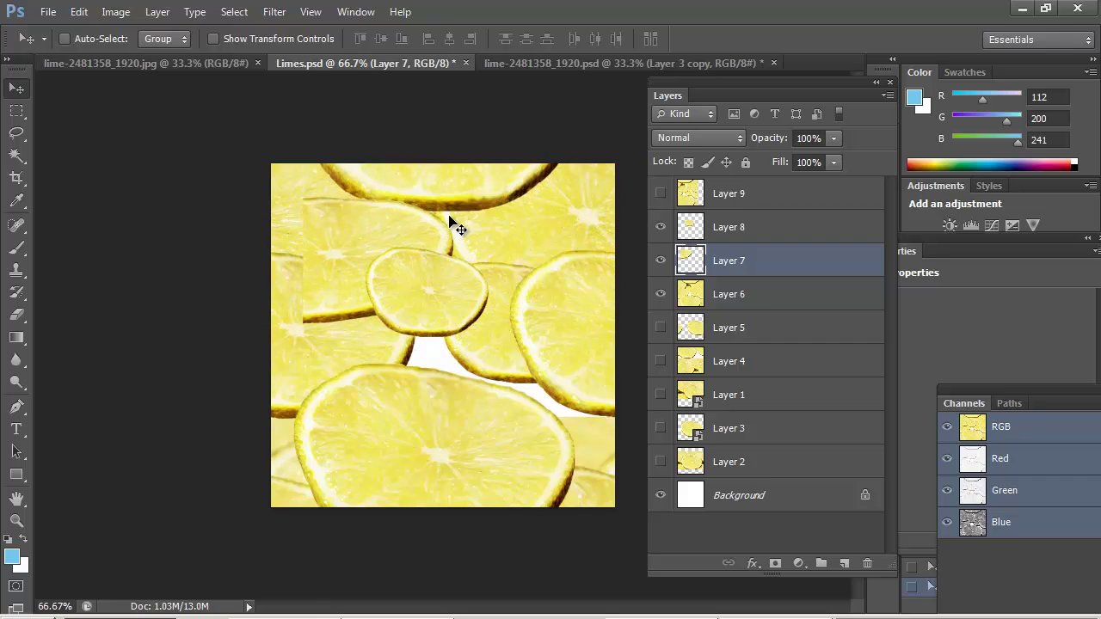
{"action": "left_click_drag", "start_coordinate": [350, 243], "coordinate": [377, 363]}
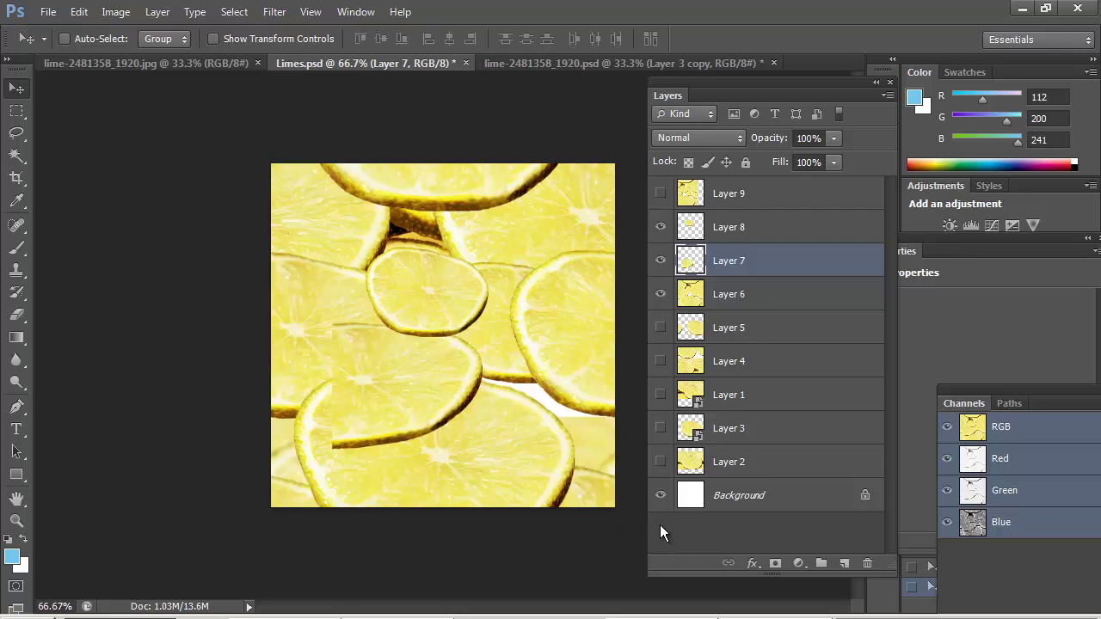
Step: Delete Layer 7 and paste the large lime slice as new Layer 10
{"action": "left_click", "coordinate": [661, 260]}
{"action": "left_click", "coordinate": [661, 259]}
{"action": "left_click_drag", "start_coordinate": [686, 263], "coordinate": [869, 570]}
{"action": "key", "text": "ctrl+v"}
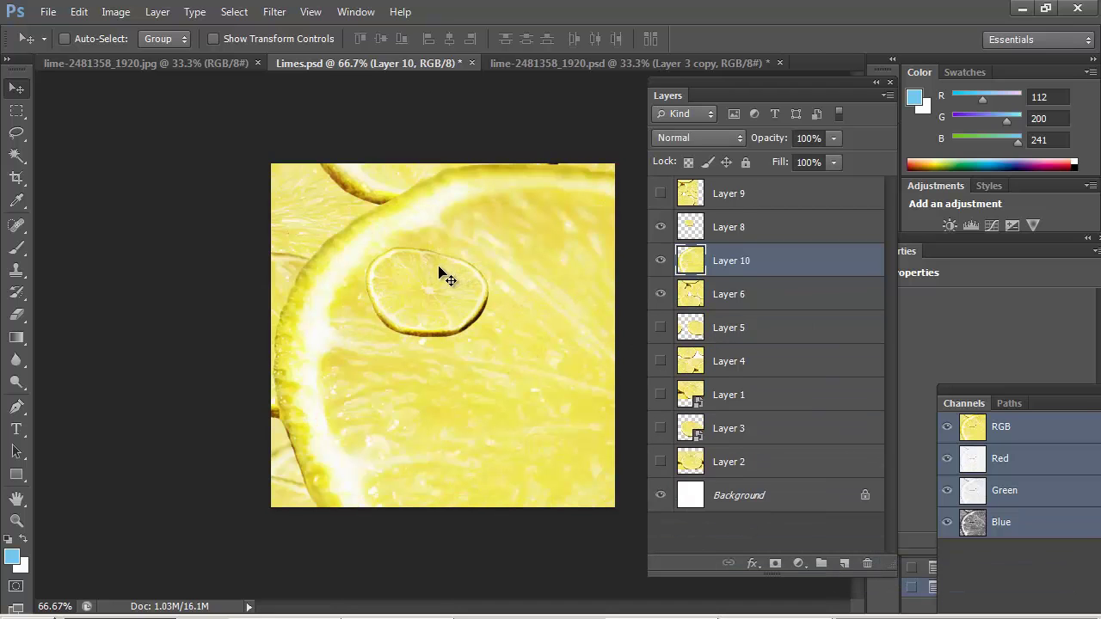
Step: Scale Layer 10's slice to about 32% by 28% over the tile's upper middle, then select all
{"action": "key", "text": "ctrl+t"}
{"action": "left_click_drag", "start_coordinate": [287, 179], "coordinate": [454, 293]}
{"action": "left_click_drag", "start_coordinate": [553, 393], "coordinate": [252, 311]}
{"action": "left_click_drag", "start_coordinate": [605, 505], "coordinate": [571, 481]}
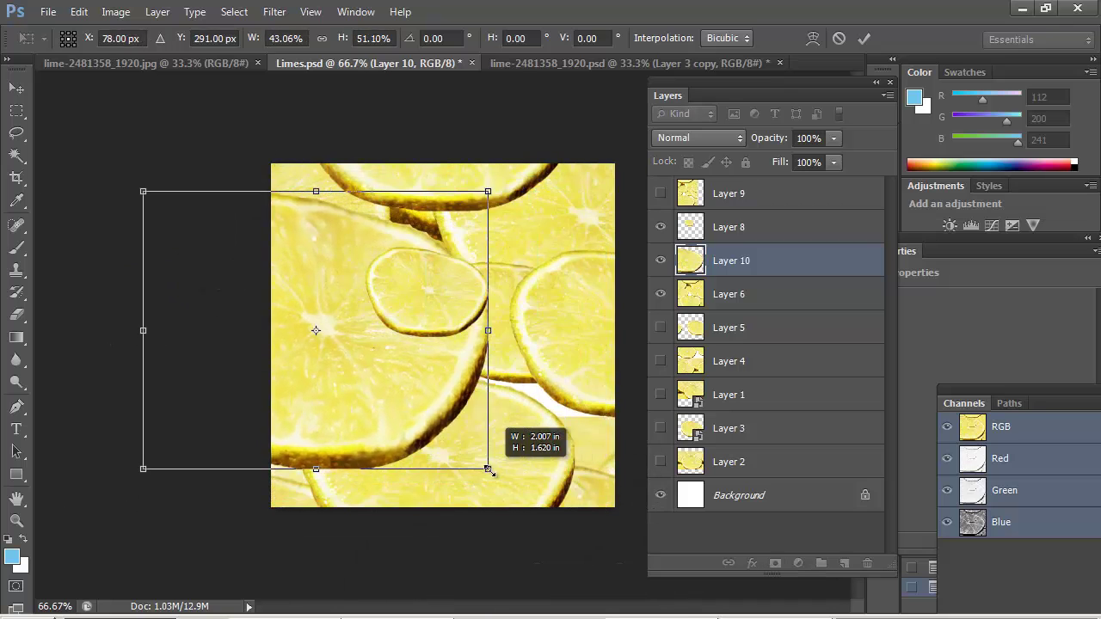
{"action": "left_click_drag", "start_coordinate": [488, 469], "coordinate": [488, 471]}
{"action": "left_click_drag", "start_coordinate": [373, 416], "coordinate": [491, 413]}
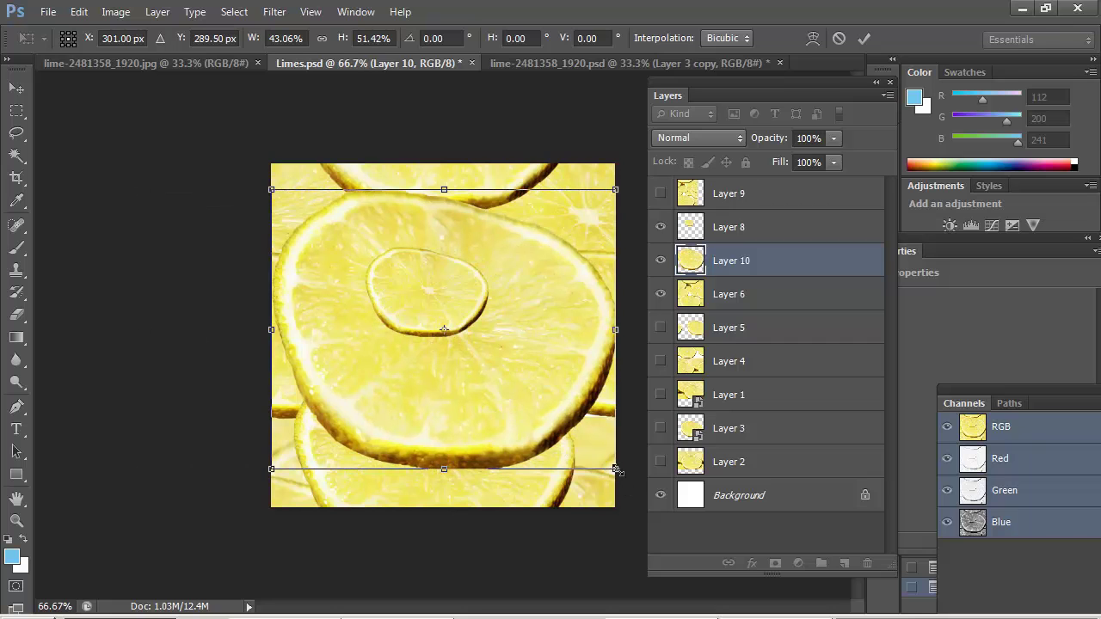
{"action": "left_click_drag", "start_coordinate": [616, 469], "coordinate": [539, 352]}
{"action": "left_click_drag", "start_coordinate": [496, 234], "coordinate": [482, 269]}
{"action": "left_click_drag", "start_coordinate": [528, 384], "coordinate": [516, 375]}
{"action": "left_click_drag", "start_coordinate": [305, 315], "coordinate": [324, 310]}
{"action": "key", "text": "Return"}
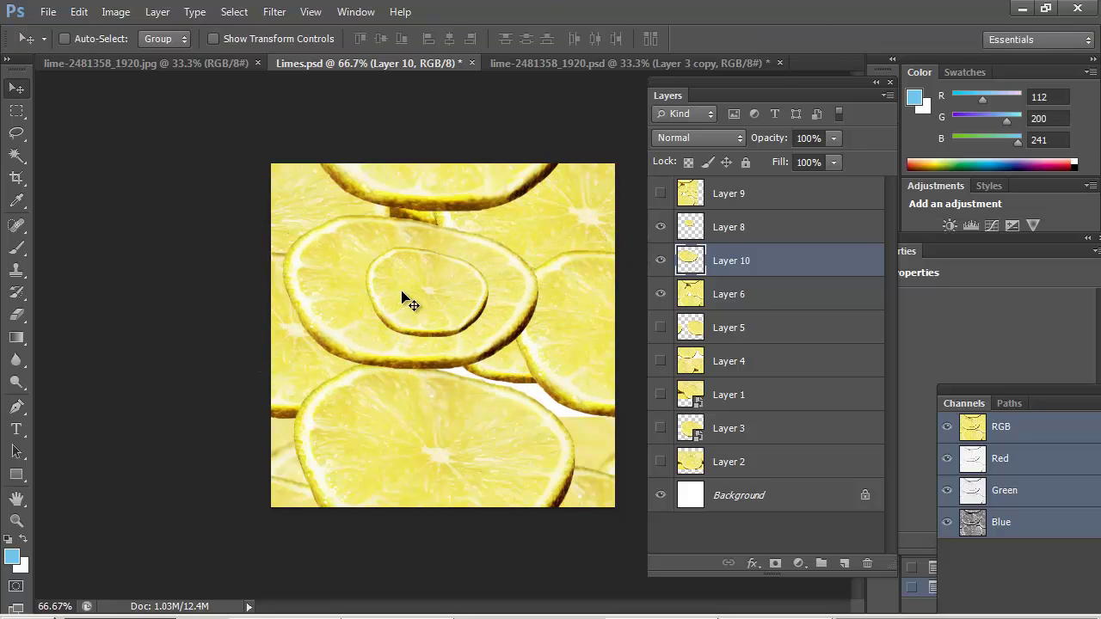
{"action": "key", "text": "ctrl+a"}
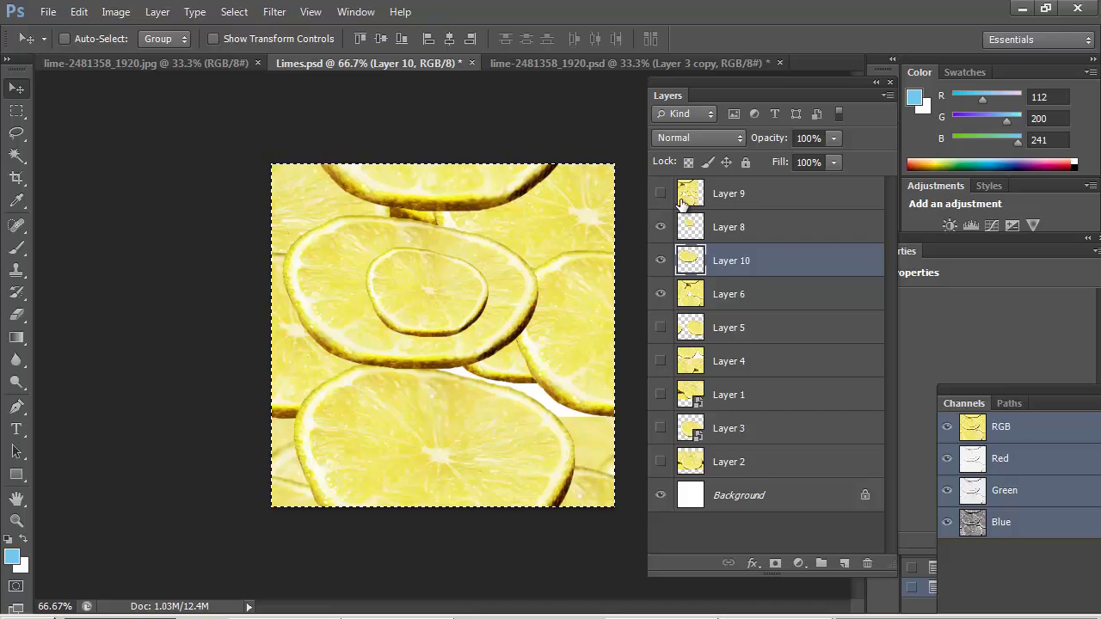
Step: With Layer 10 active, apply a Wrap Around Offset of -248 px horizontal and -59 px vertical
{"action": "left_click", "coordinate": [684, 203]}
{"action": "left_click", "coordinate": [745, 260]}
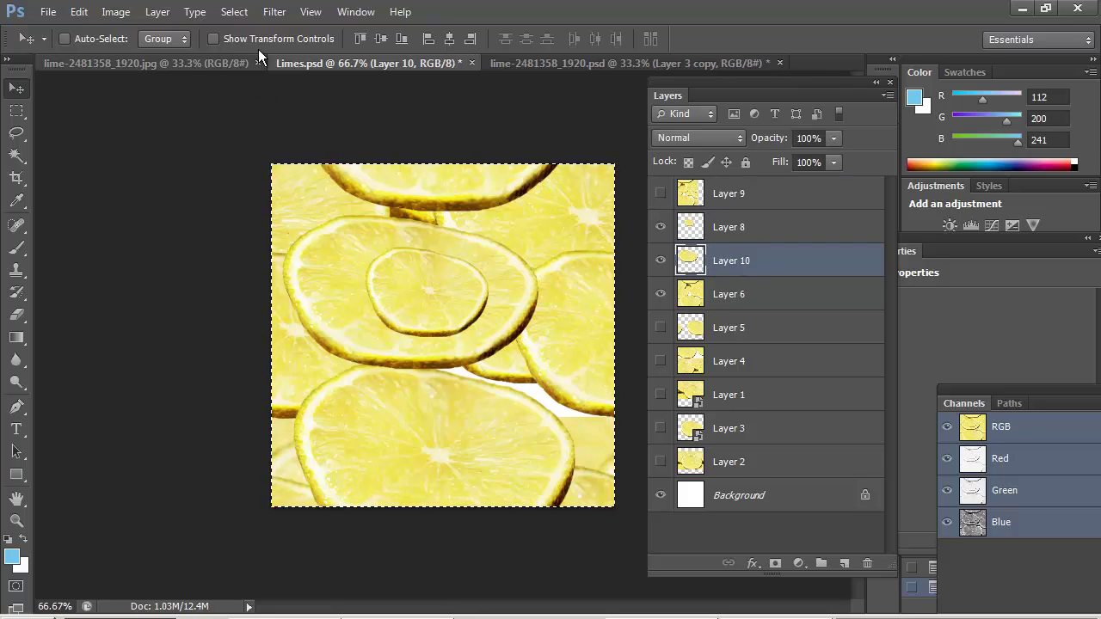
{"action": "left_click", "coordinate": [274, 11]}
{"action": "mouse_move", "coordinate": [377, 356]}
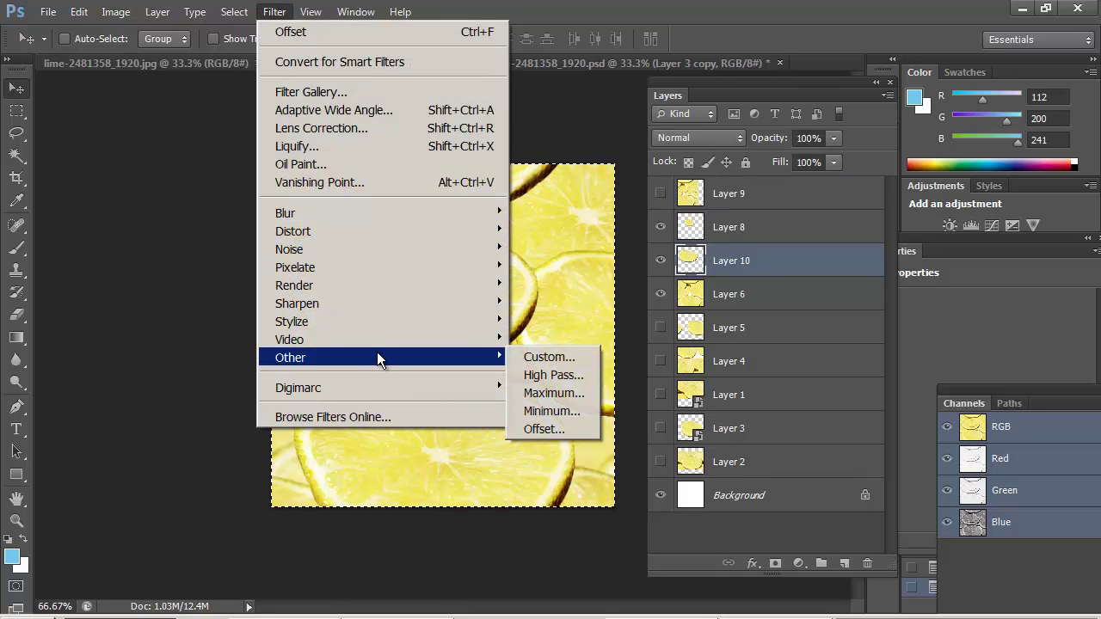
{"action": "left_click", "coordinate": [542, 428]}
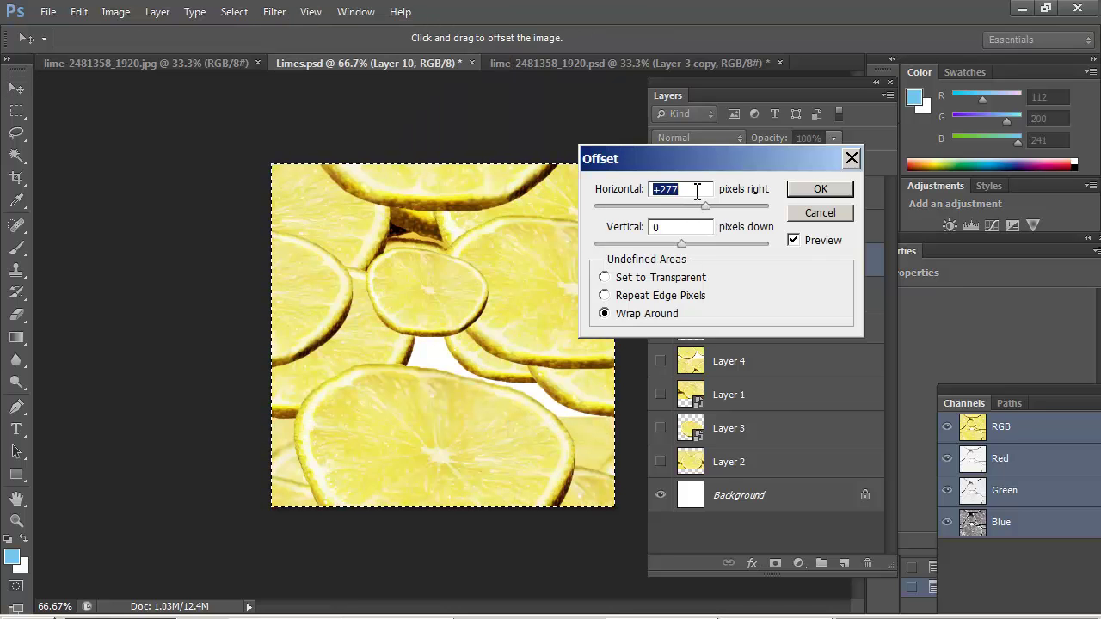
{"action": "type", "text": "0"}
{"action": "mouse_move", "coordinate": [687, 249]}
{"action": "left_mouse_down"}
{"action": "mouse_move", "coordinate": [669, 250]}
{"action": "mouse_move", "coordinate": [690, 246]}
{"action": "left_mouse_up"}
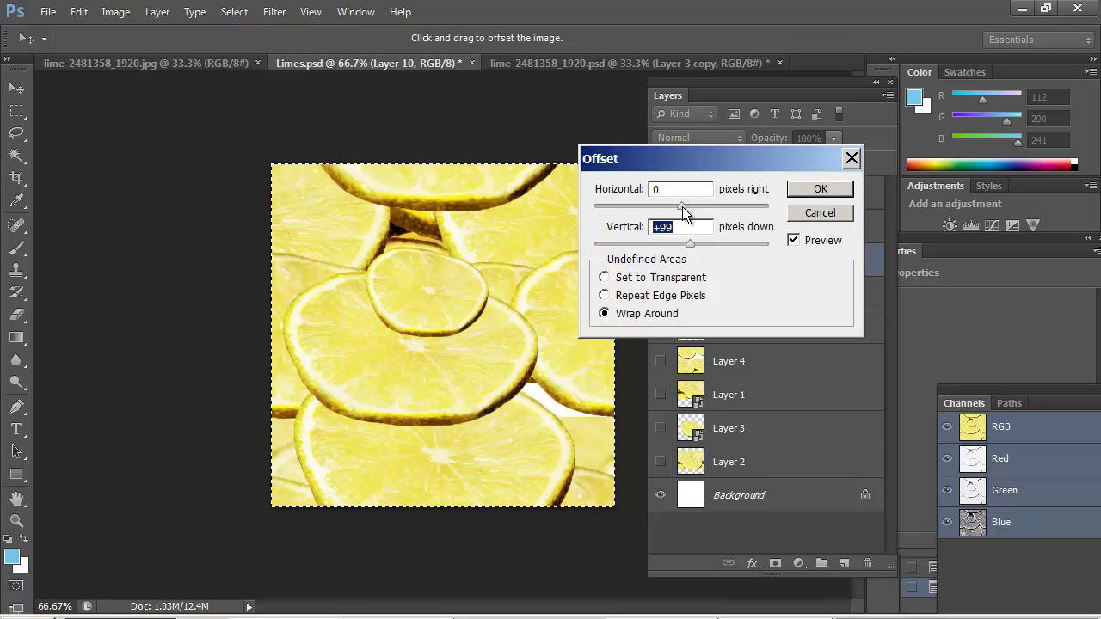
{"action": "left_click_drag", "start_coordinate": [681, 207], "coordinate": [661, 208]}
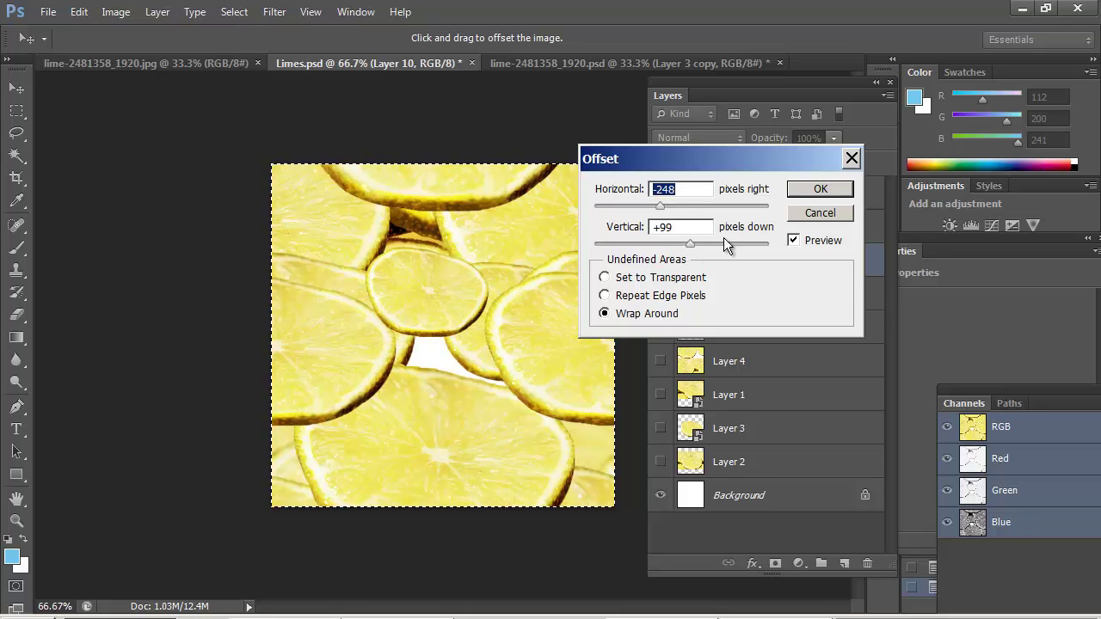
{"action": "left_click_drag", "start_coordinate": [690, 245], "coordinate": [676, 245]}
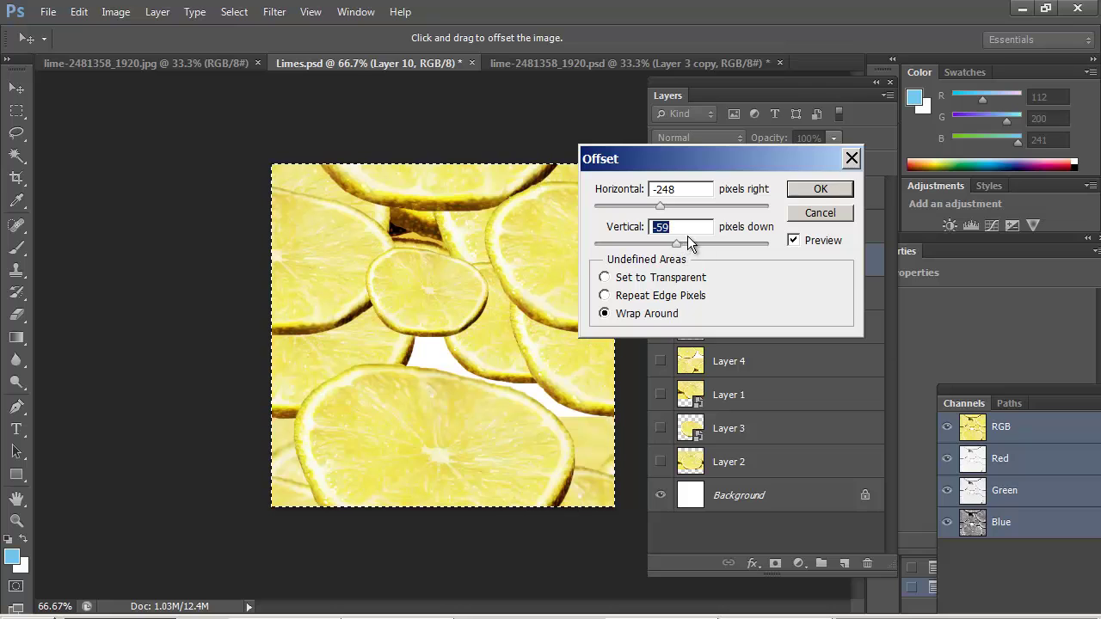
{"action": "left_click", "coordinate": [793, 188]}
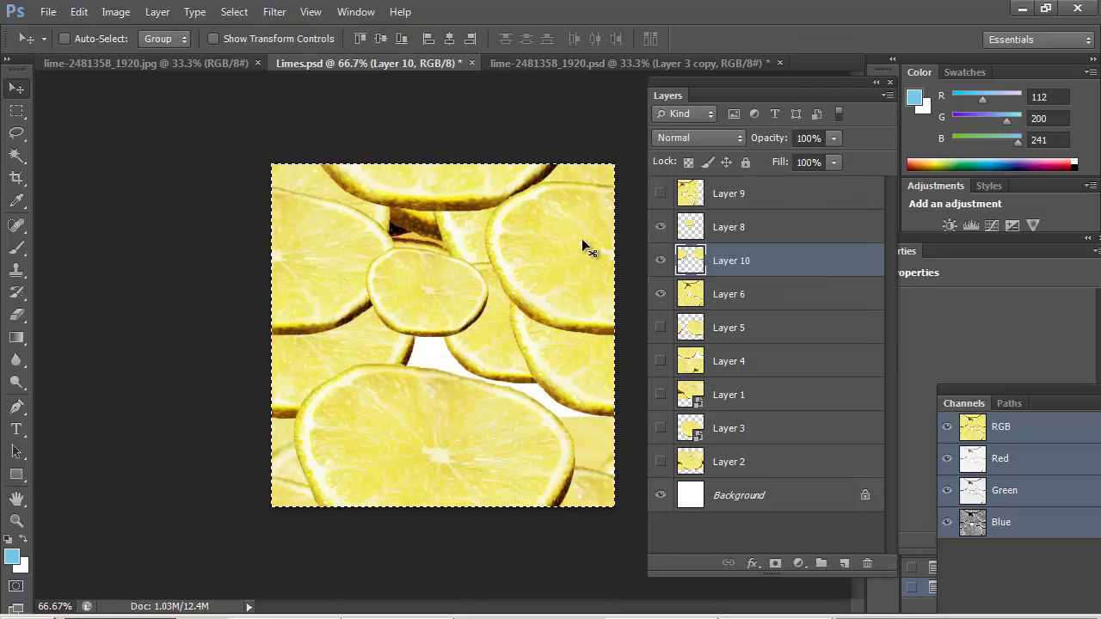
Step: Nudge Layer 10's slice slightly, then move Layer 8's small central lime down-right
{"action": "left_click_drag", "start_coordinate": [590, 263], "coordinate": [554, 273]}
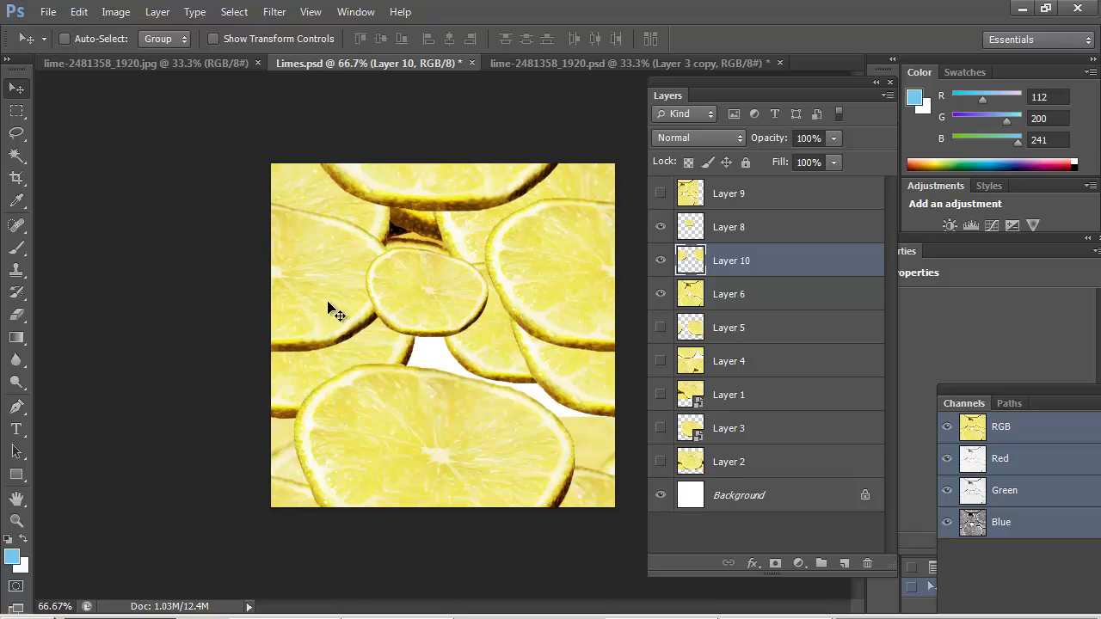
{"action": "left_click", "coordinate": [432, 316], "text": "ctrl"}
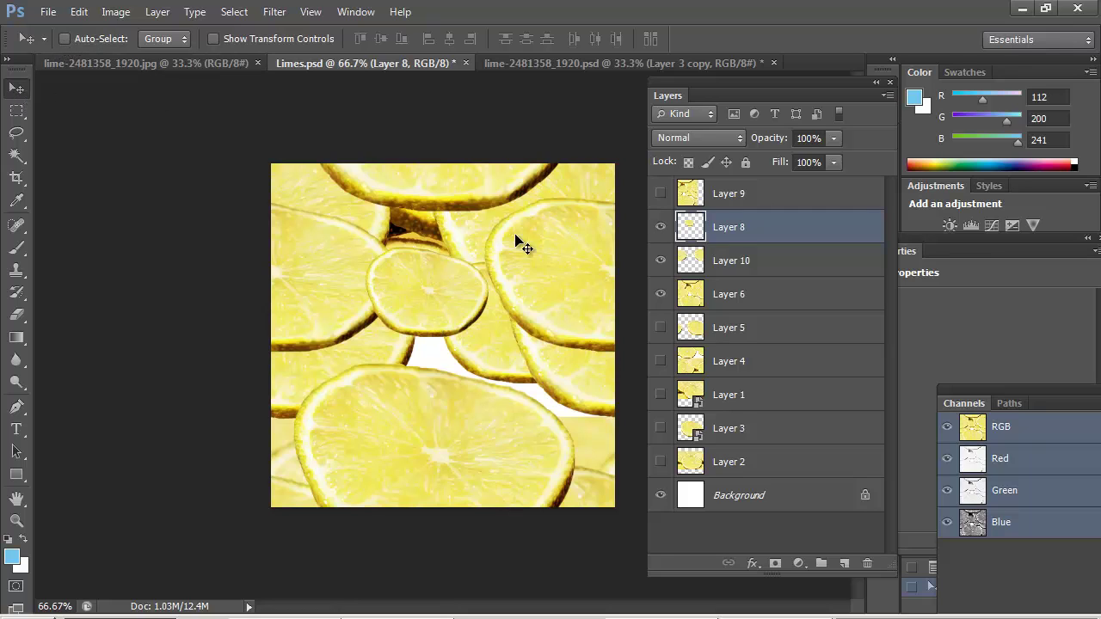
{"action": "left_click", "coordinate": [559, 244], "text": "ctrl"}
{"action": "left_click", "coordinate": [488, 439], "text": "ctrl"}
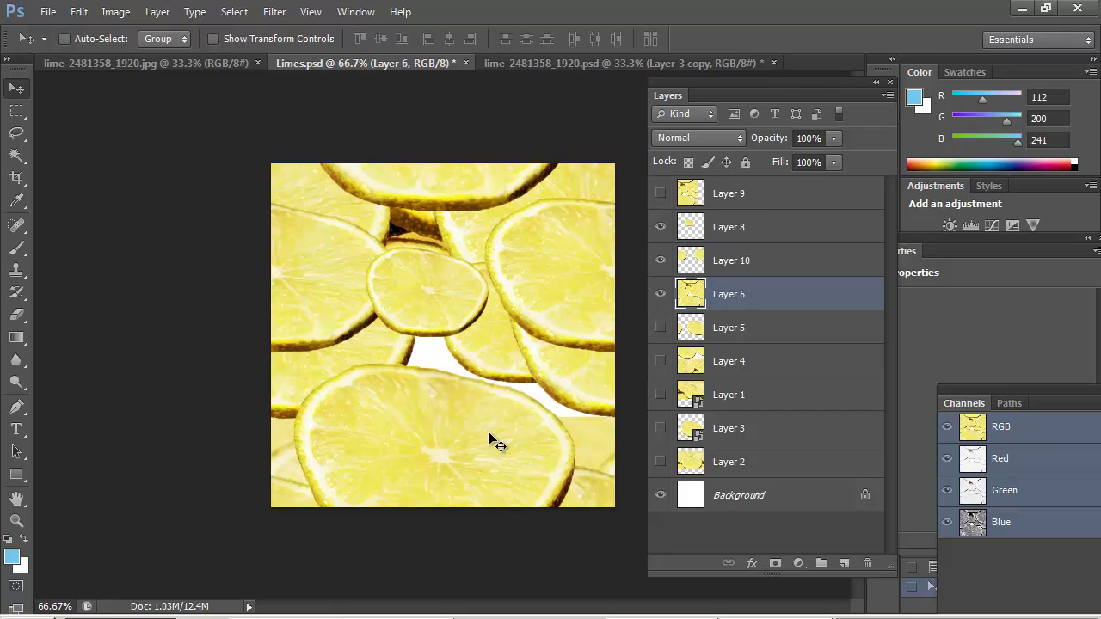
{"action": "left_click_drag", "start_coordinate": [441, 317], "coordinate": [458, 353]}
Step: Scale Layer 8's small lime to about 94% and rotate it 4.4°
{"action": "key", "text": "ctrl+t"}
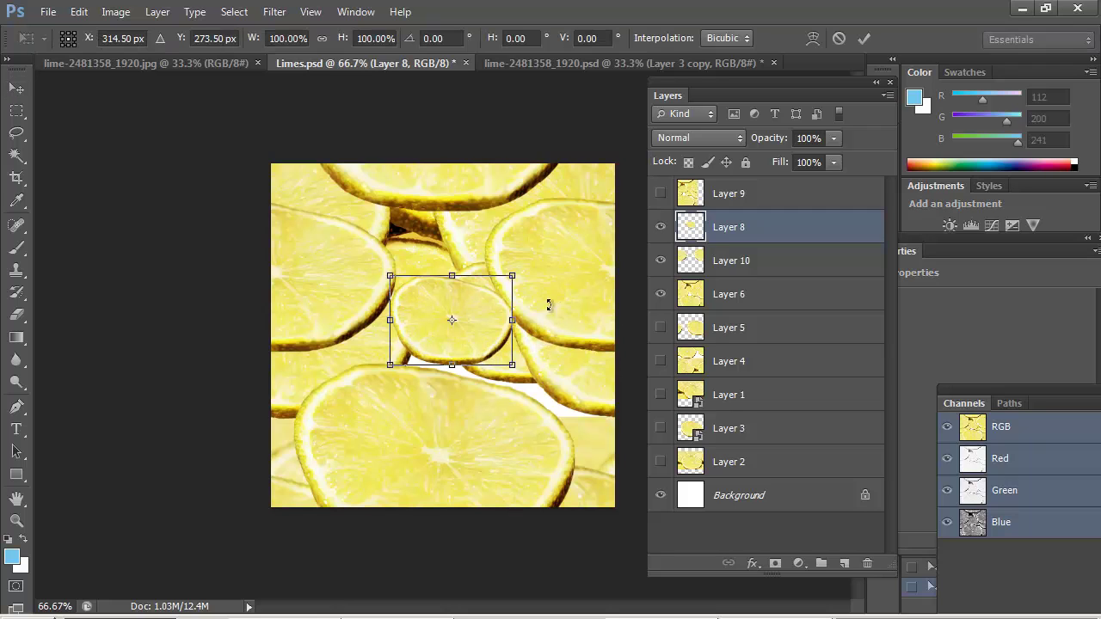
{"action": "left_click_drag", "start_coordinate": [513, 277], "coordinate": [505, 280]}
{"action": "left_click_drag", "start_coordinate": [481, 326], "coordinate": [477, 330]}
{"action": "left_click_drag", "start_coordinate": [544, 321], "coordinate": [548, 329]}
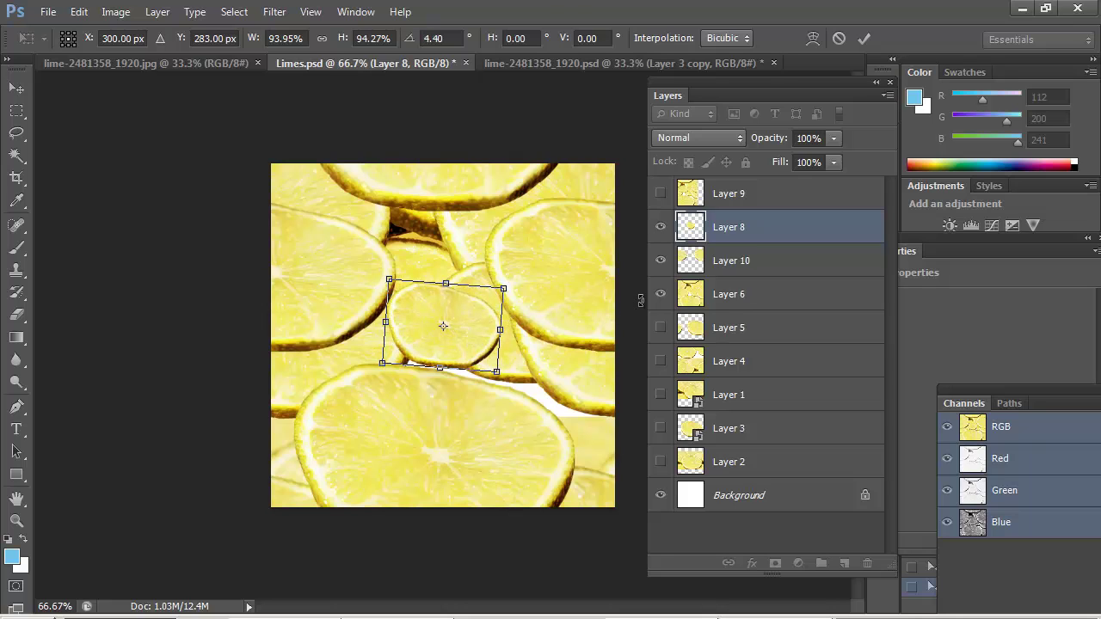
{"action": "key", "text": "Return"}
Step: Stamp the visible limes into Layer 11, delete Layer 9, and paste a hidden close-up lime as Layer 12
{"action": "key", "text": "ctrl+shift+alt+e"}
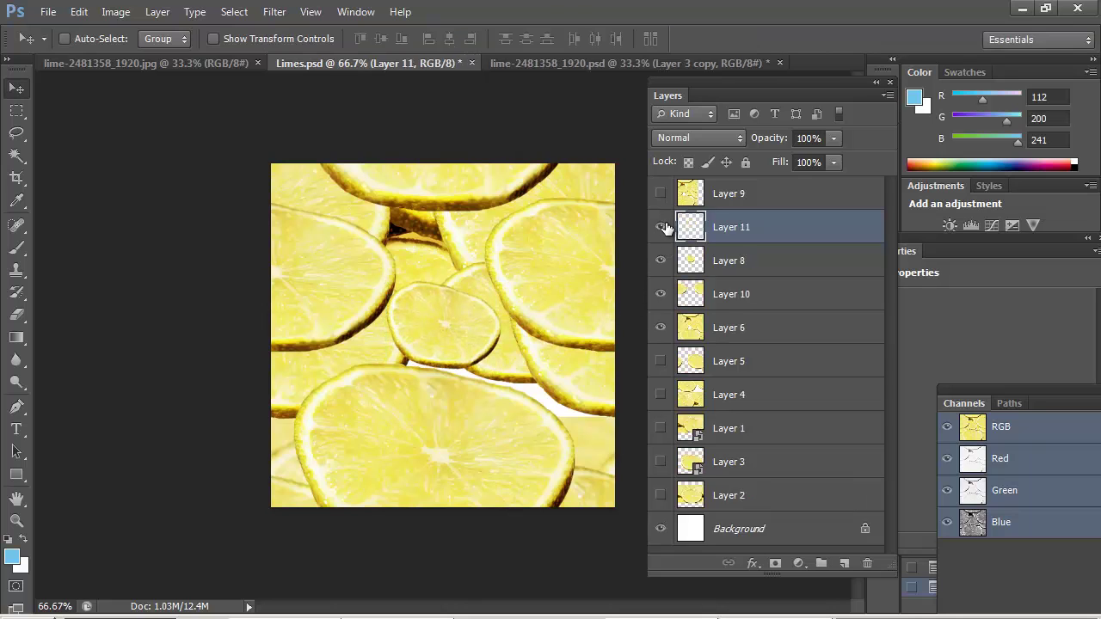
{"action": "left_click_drag", "start_coordinate": [686, 198], "coordinate": [867, 564]}
{"action": "key", "text": "ctrl+v"}
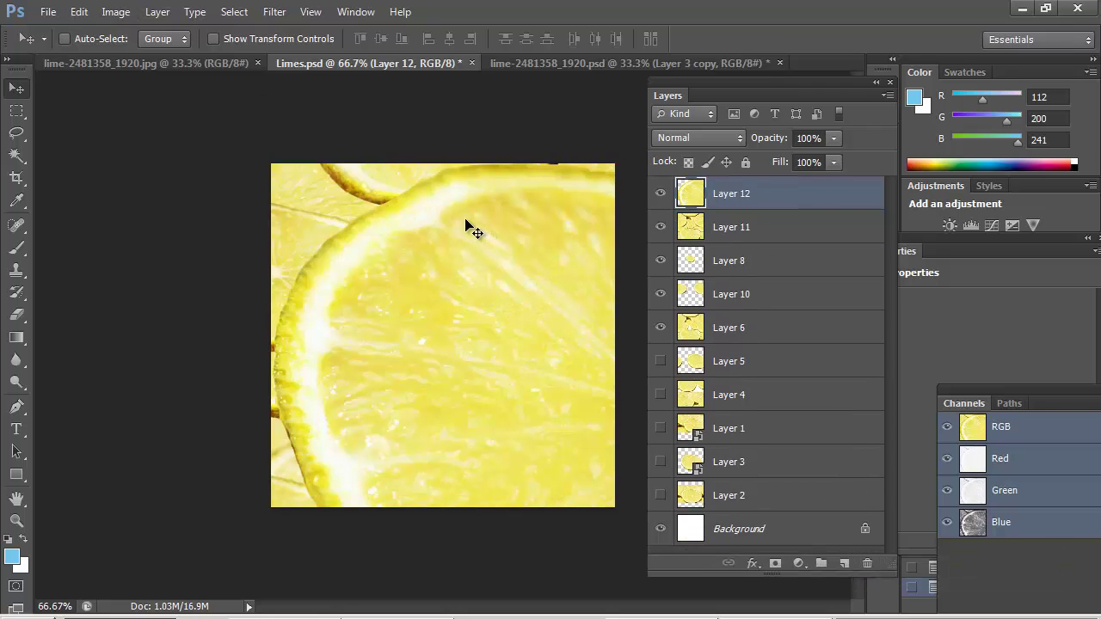
{"action": "left_click", "coordinate": [659, 194]}
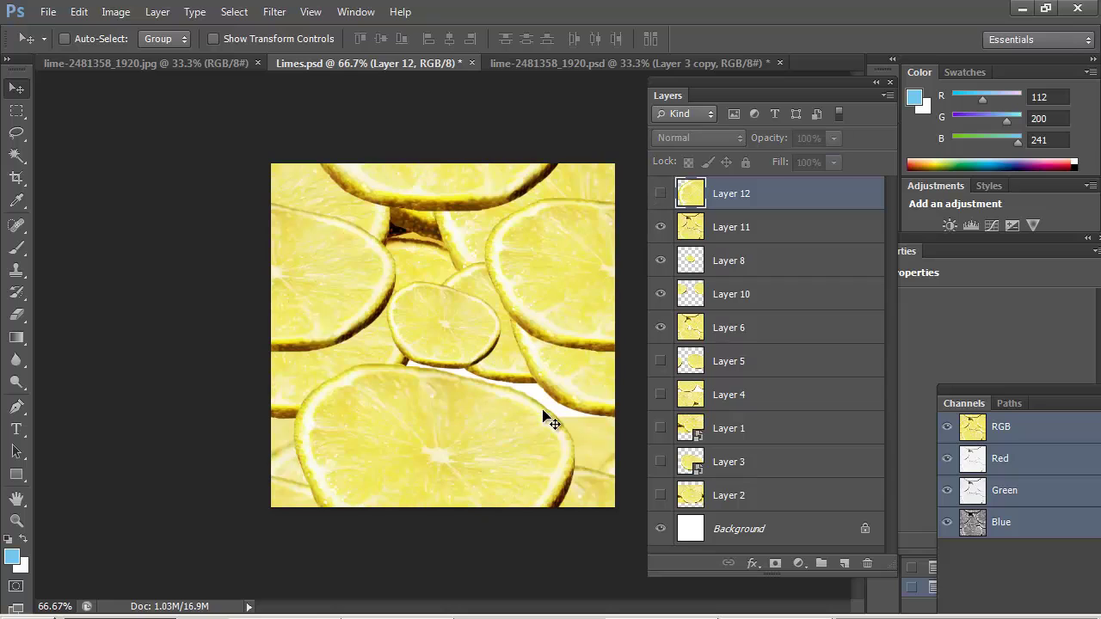
{"action": "left_click", "coordinate": [699, 235]}
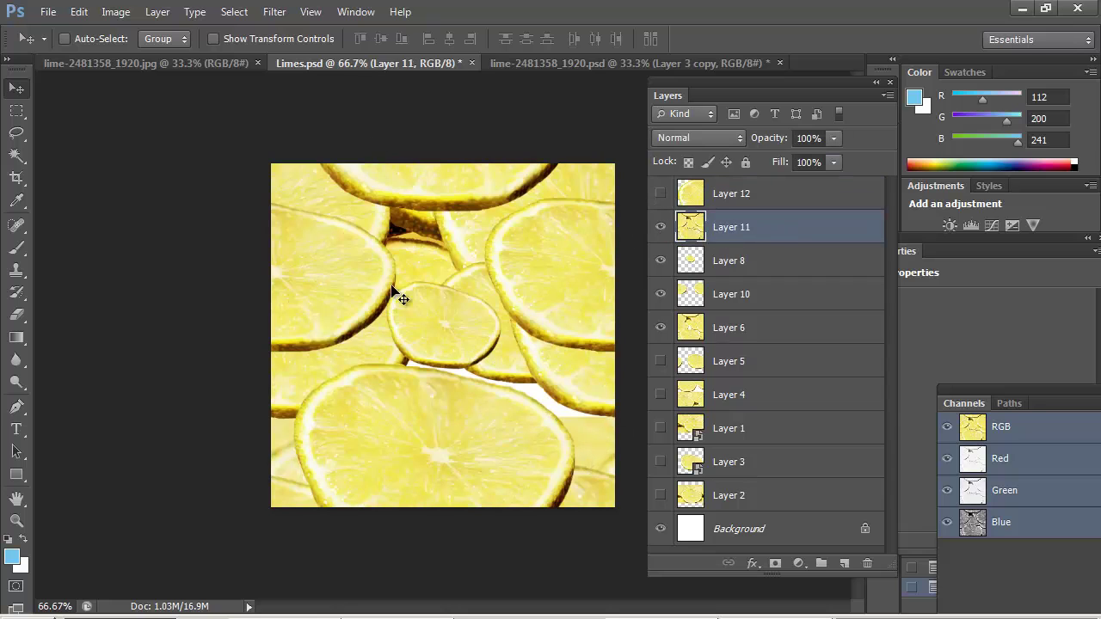
Step: Apply the -248/-59 px Wrap Around offset to Layer 11 and show Layer 12's large slice
{"action": "left_click", "coordinate": [278, 12]}
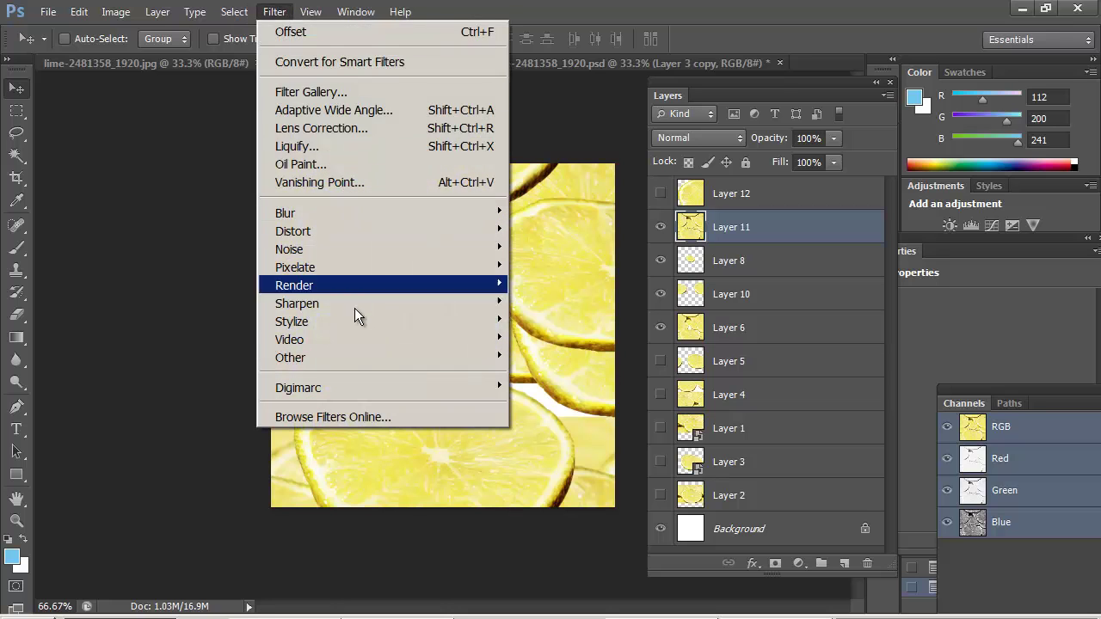
{"action": "mouse_move", "coordinate": [344, 358]}
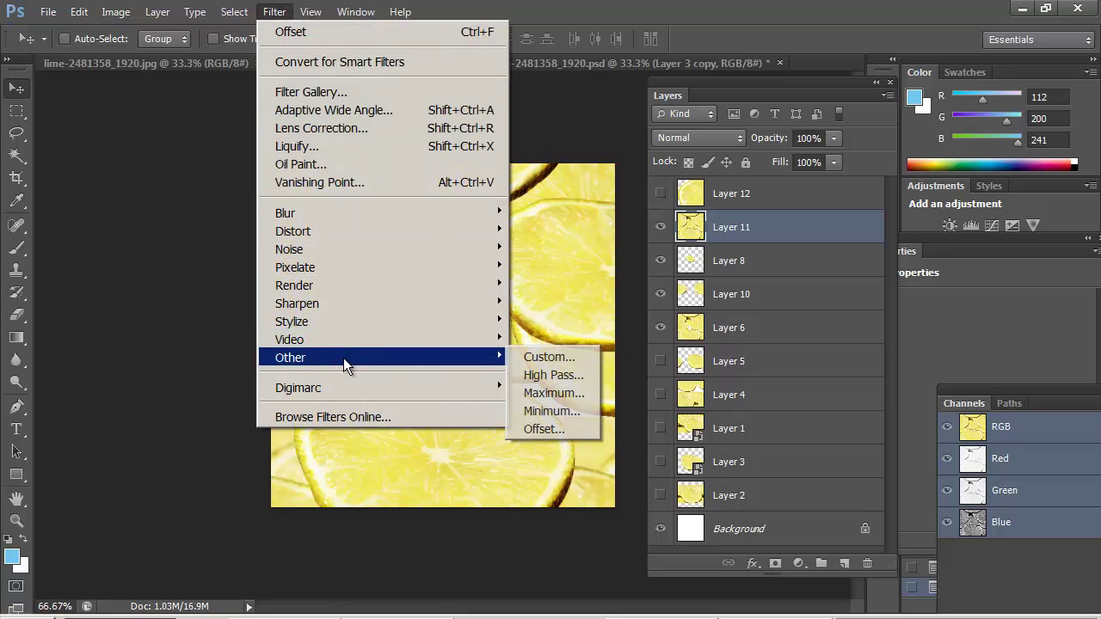
{"action": "left_click", "coordinate": [561, 427]}
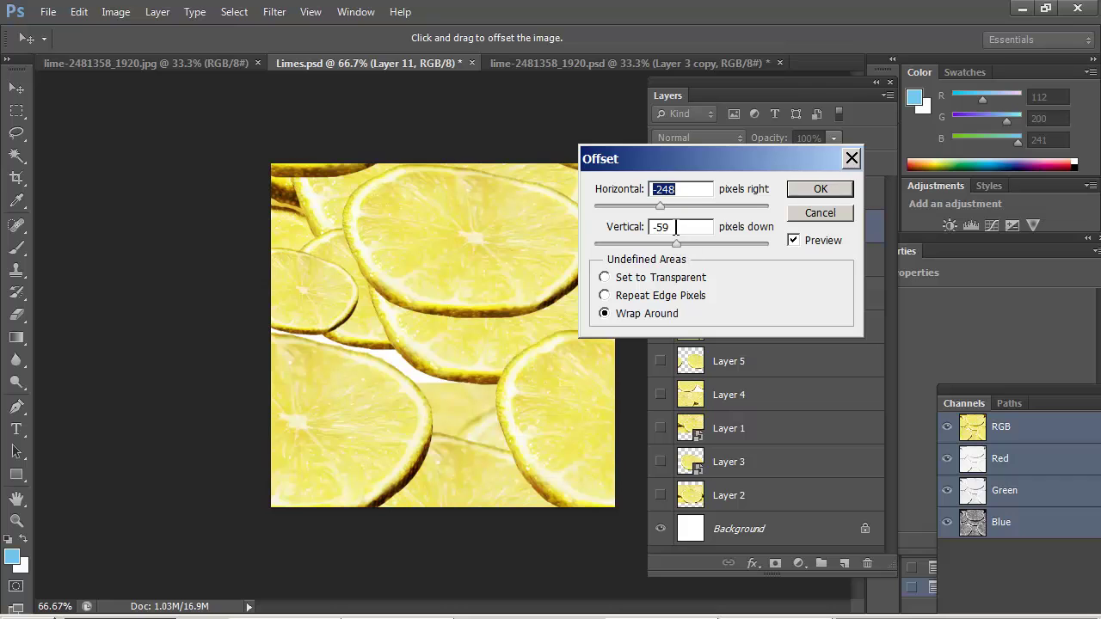
{"action": "left_click", "coordinate": [808, 191]}
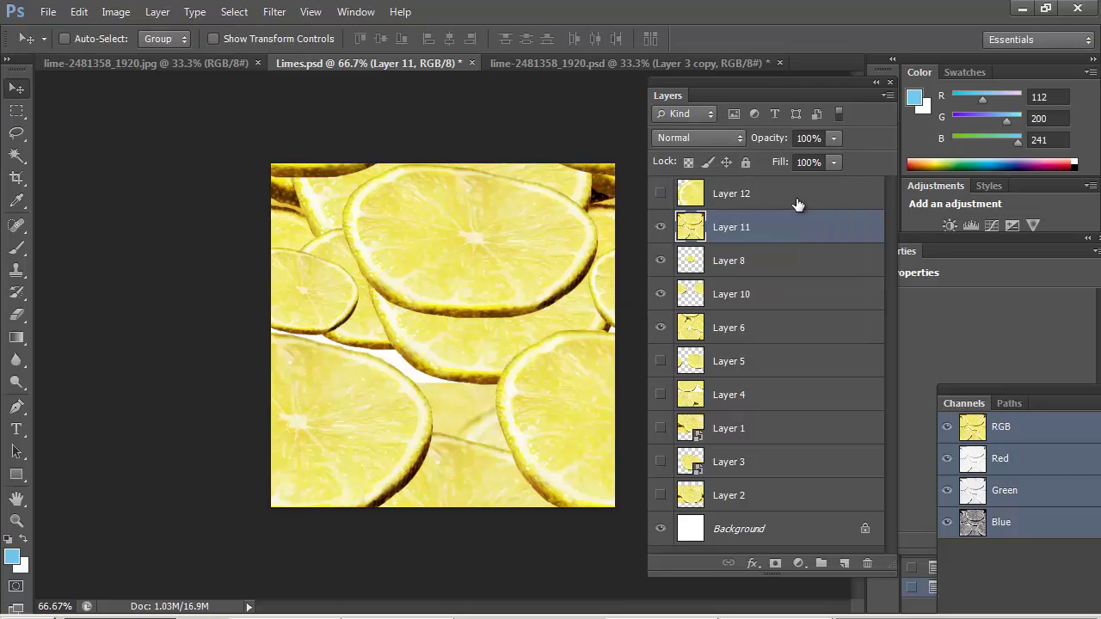
{"action": "left_click", "coordinate": [660, 194]}
Step: Try scaling Layer 11 down to a third, then undo it
{"action": "key", "text": "ctrl+t"}
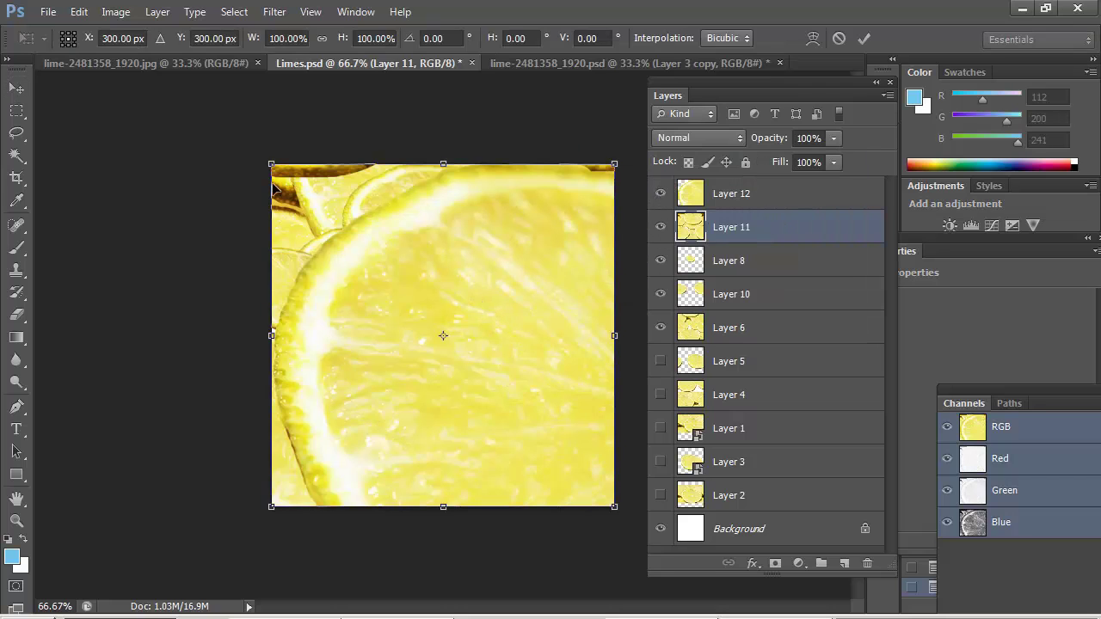
{"action": "left_click_drag", "start_coordinate": [265, 159], "coordinate": [382, 274]}
{"action": "key", "text": "Return"}
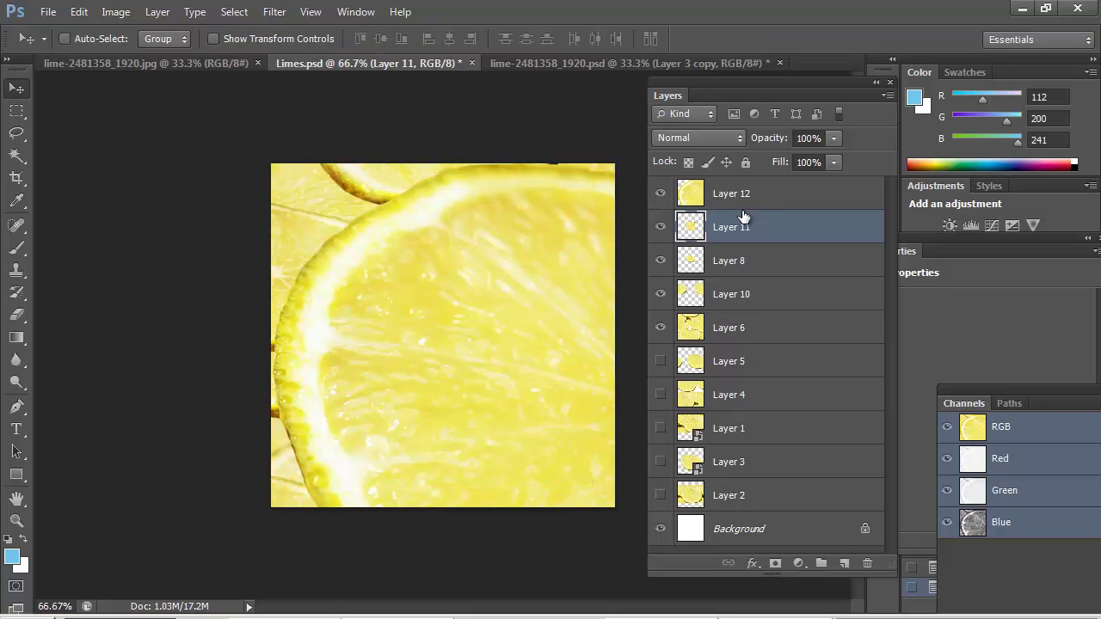
{"action": "key", "text": "ctrl+z"}
Step: Shrink Layer 12's lemon slice to about 11% and place it near the tile's bottom centre
{"action": "left_click", "coordinate": [697, 192]}
{"action": "key", "text": "ctrl+t"}
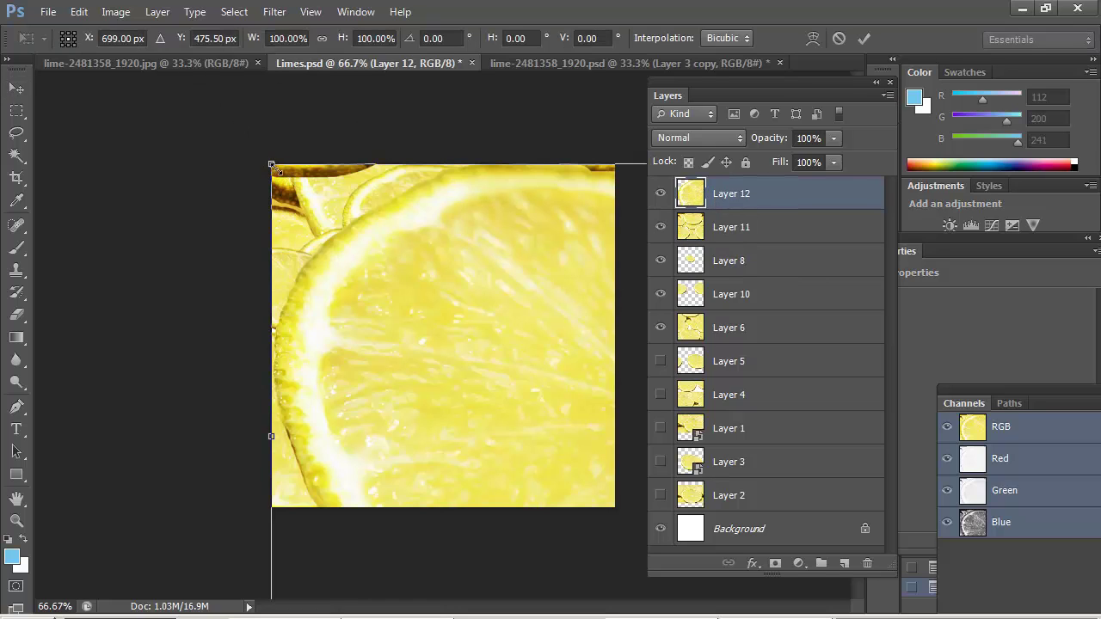
{"action": "left_click_drag", "start_coordinate": [280, 179], "coordinate": [528, 338]}
{"action": "left_click_drag", "start_coordinate": [583, 439], "coordinate": [350, 289]}
{"action": "left_click_drag", "start_coordinate": [301, 185], "coordinate": [504, 327]}
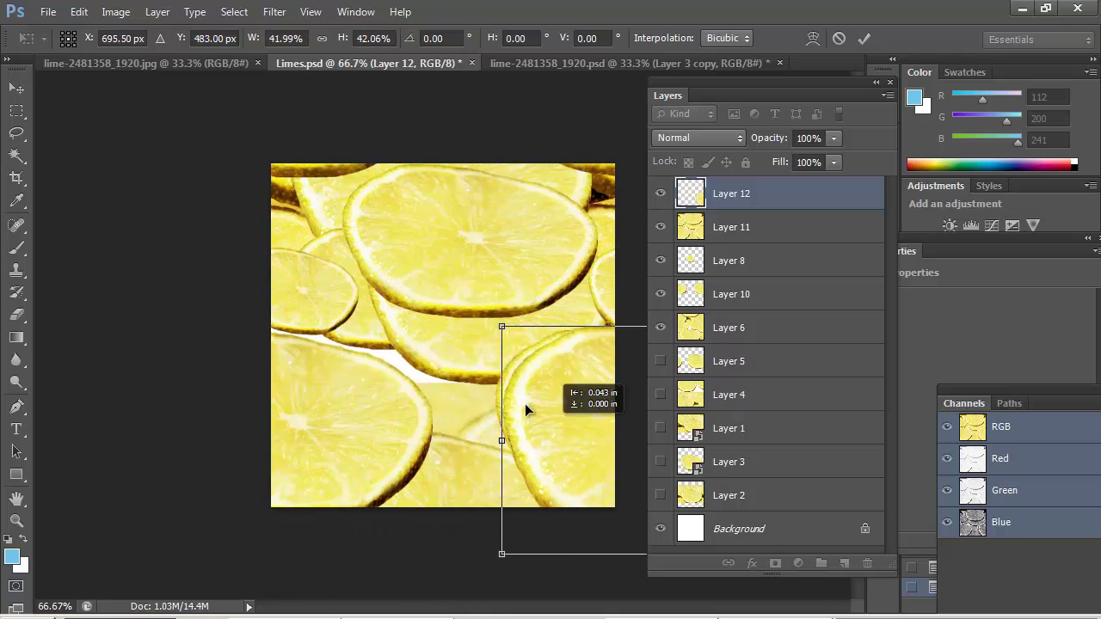
{"action": "left_click_drag", "start_coordinate": [491, 386], "coordinate": [363, 375]}
{"action": "left_click_drag", "start_coordinate": [329, 279], "coordinate": [384, 347]}
{"action": "left_click_drag", "start_coordinate": [510, 404], "coordinate": [493, 484]}
{"action": "key", "text": "Return"}
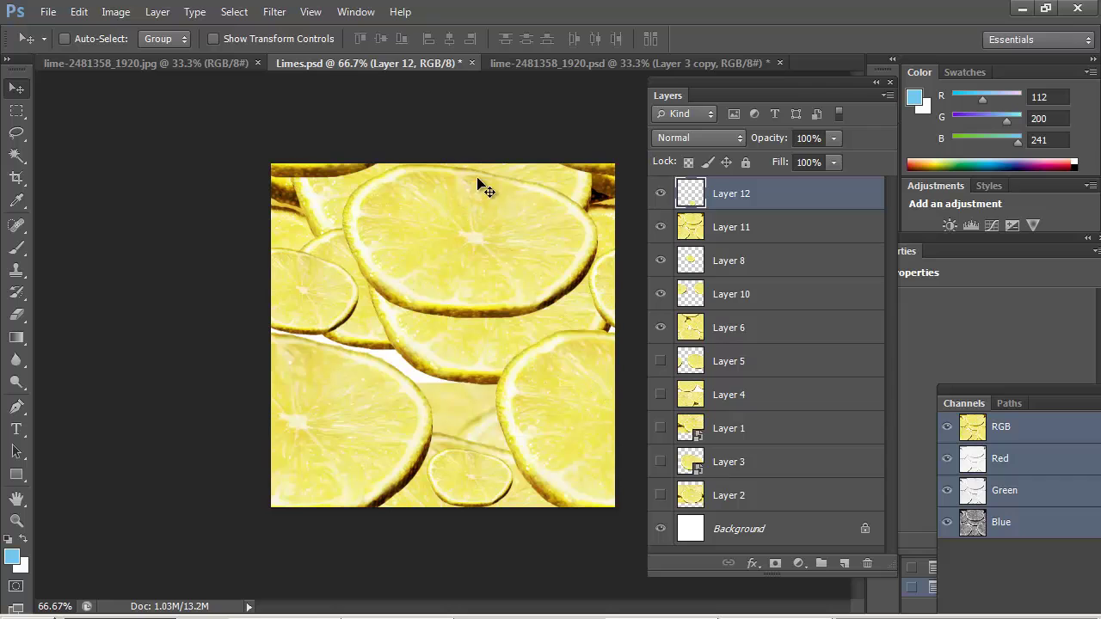
Step: Paste a slice as Layer 13, scale it to about 15%, tilt it -11°, and place it left of centre
{"action": "key", "text": "ctrl+v"}
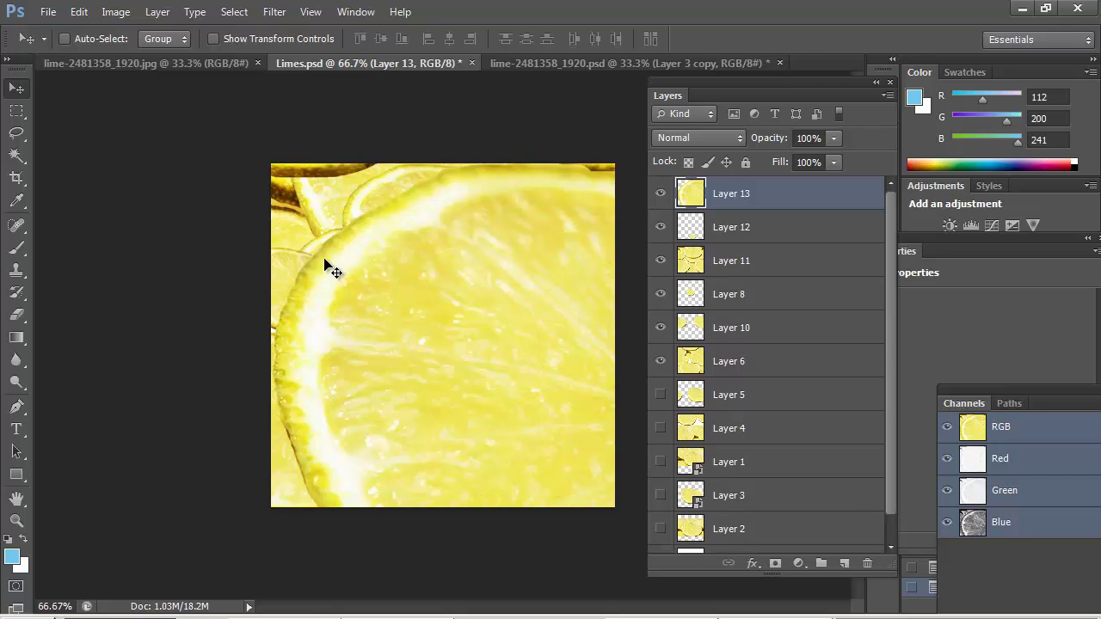
{"action": "key", "text": "ctrl+t"}
{"action": "left_click_drag", "start_coordinate": [272, 161], "coordinate": [583, 376]}
{"action": "left_click_drag", "start_coordinate": [537, 417], "coordinate": [290, 245]}
{"action": "left_click_drag", "start_coordinate": [259, 177], "coordinate": [436, 298]}
{"action": "left_click_drag", "start_coordinate": [454, 342], "coordinate": [338, 379]}
{"action": "left_click_drag", "start_coordinate": [481, 356], "coordinate": [474, 332]}
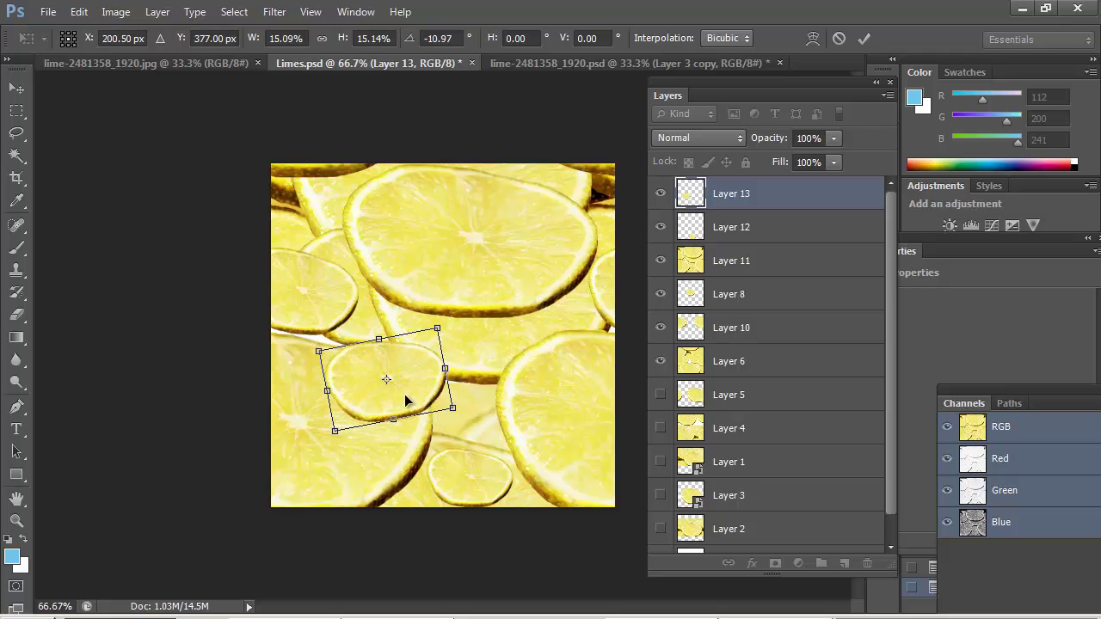
{"action": "left_click_drag", "start_coordinate": [407, 394], "coordinate": [429, 374]}
{"action": "key", "text": "Return"}
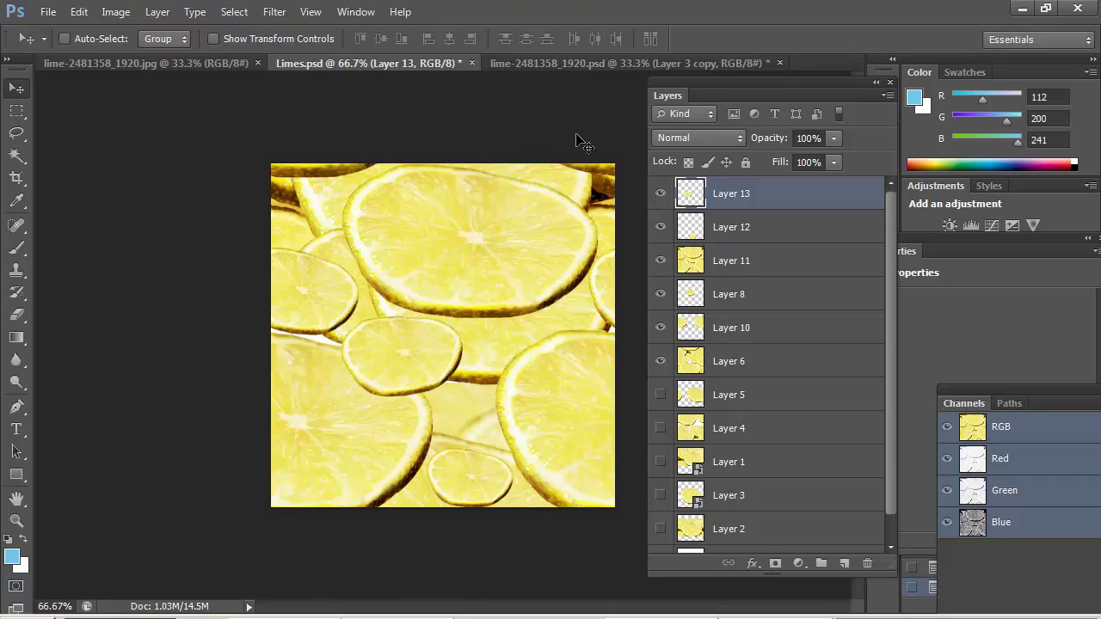
Step: Stamp visible into Layer 14, hide lower layers, wrap-offset it -248/-59 px, then paste a new slice
{"action": "key", "text": "ctrl+shift+alt+e"}
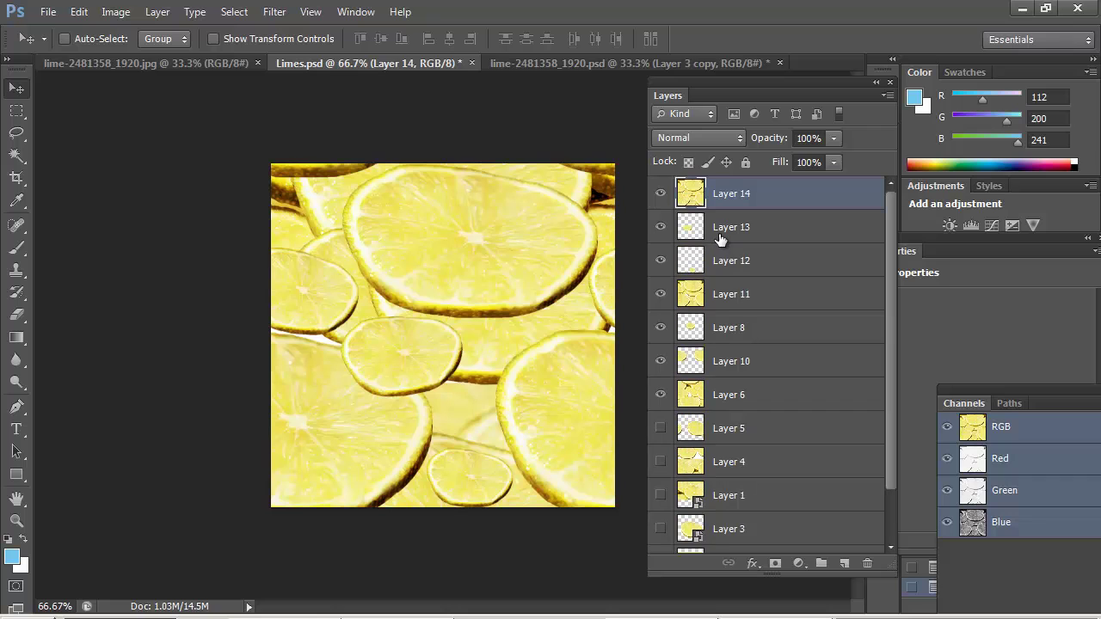
{"action": "left_click_drag", "start_coordinate": [663, 226], "coordinate": [661, 416]}
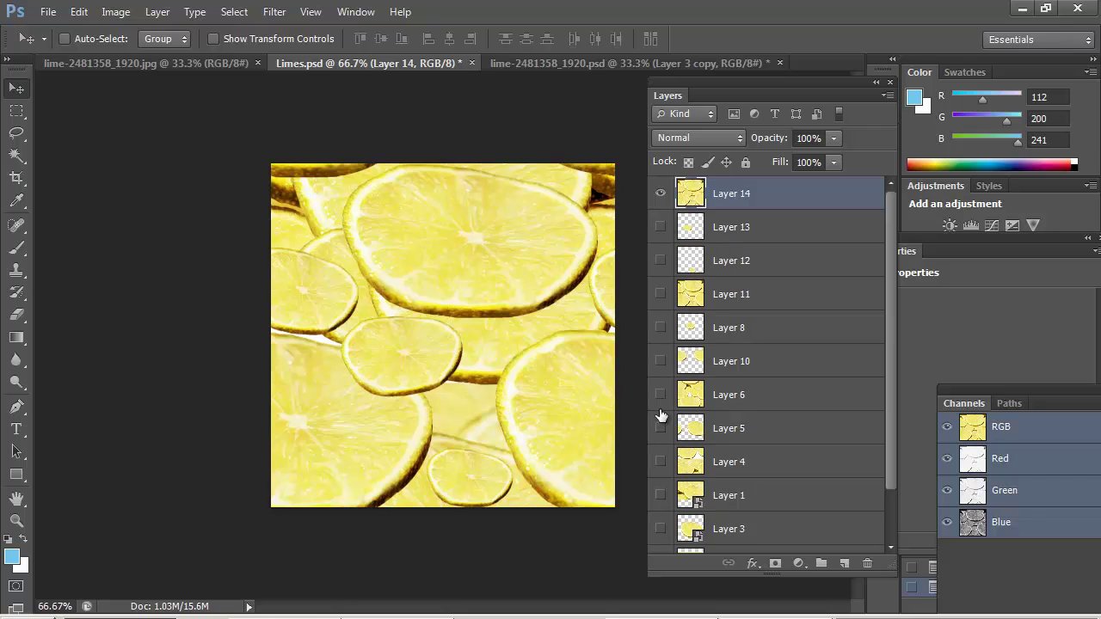
{"action": "left_click", "coordinate": [235, 12]}
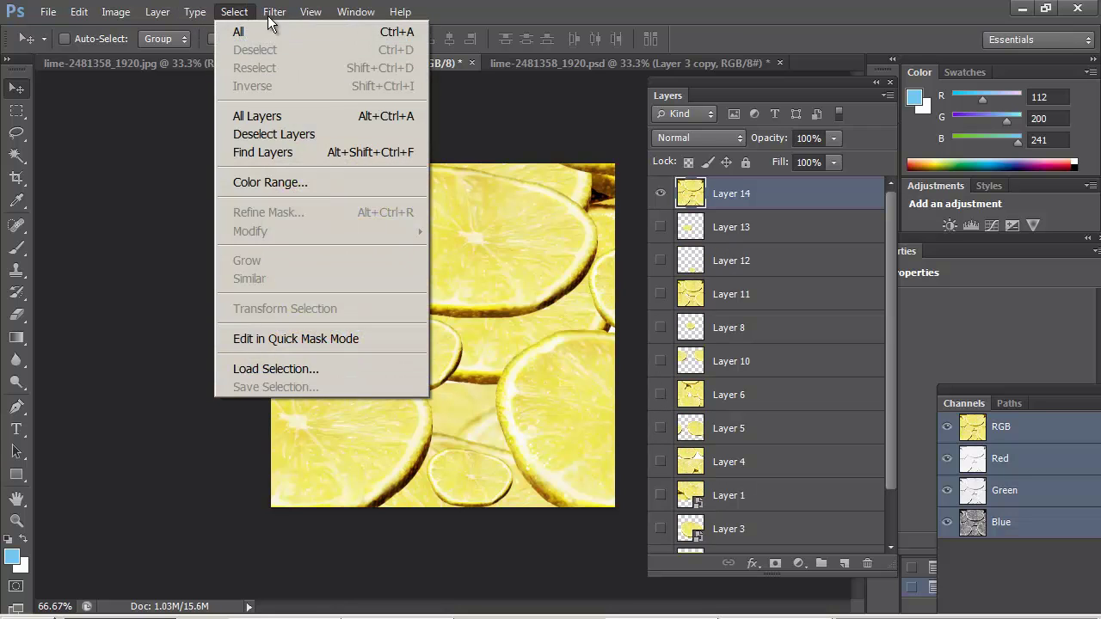
{"action": "mouse_move", "coordinate": [274, 12]}
{"action": "mouse_move", "coordinate": [334, 356]}
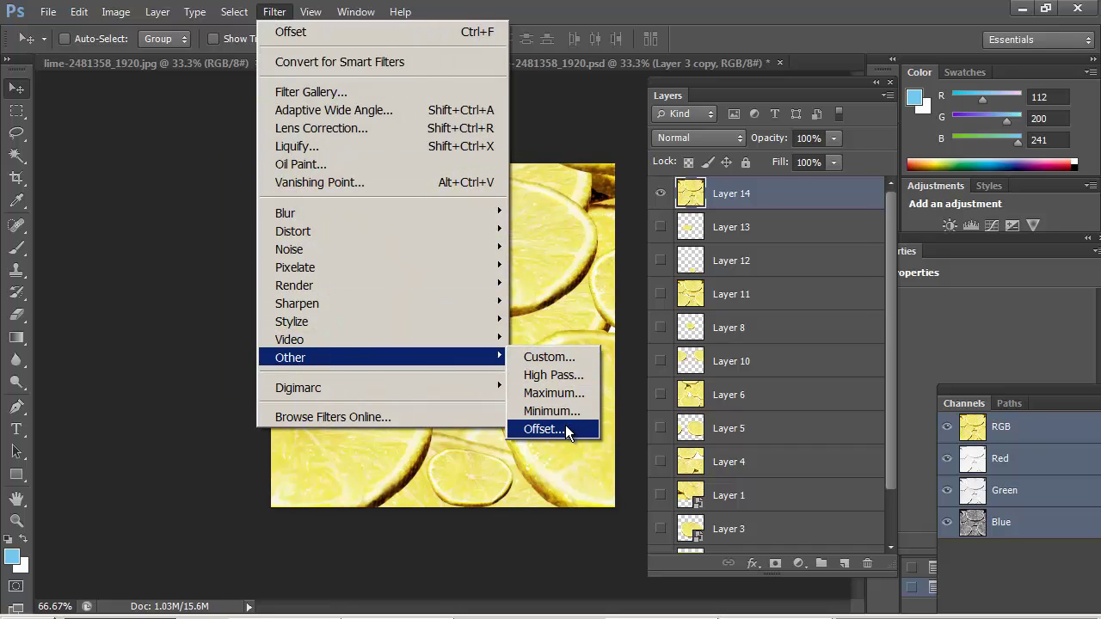
{"action": "left_click", "coordinate": [551, 428]}
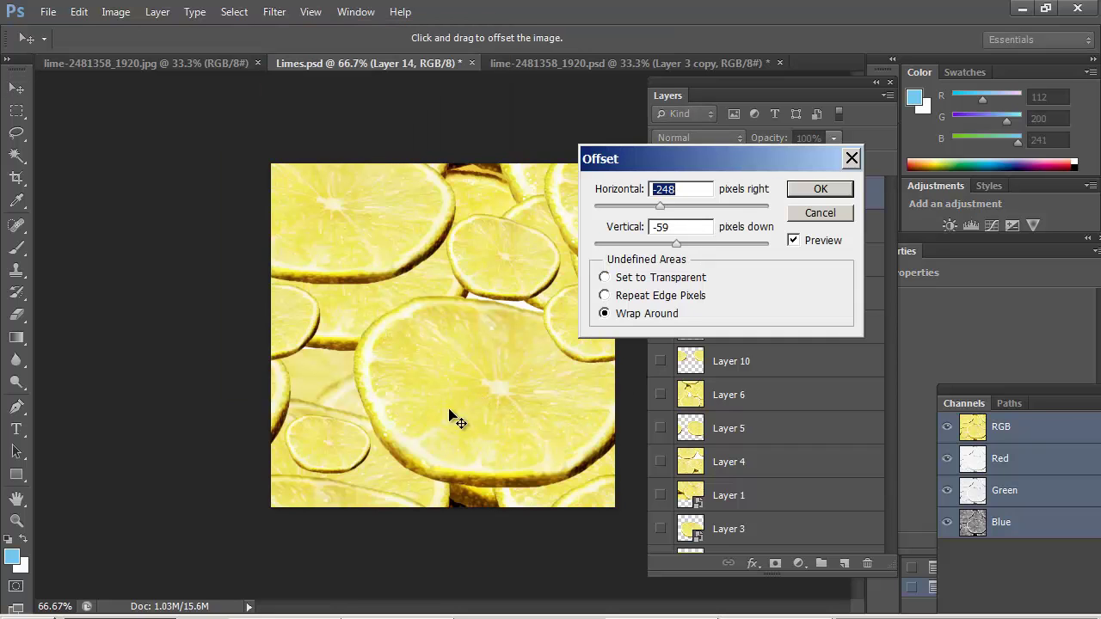
{"action": "left_click", "coordinate": [820, 189]}
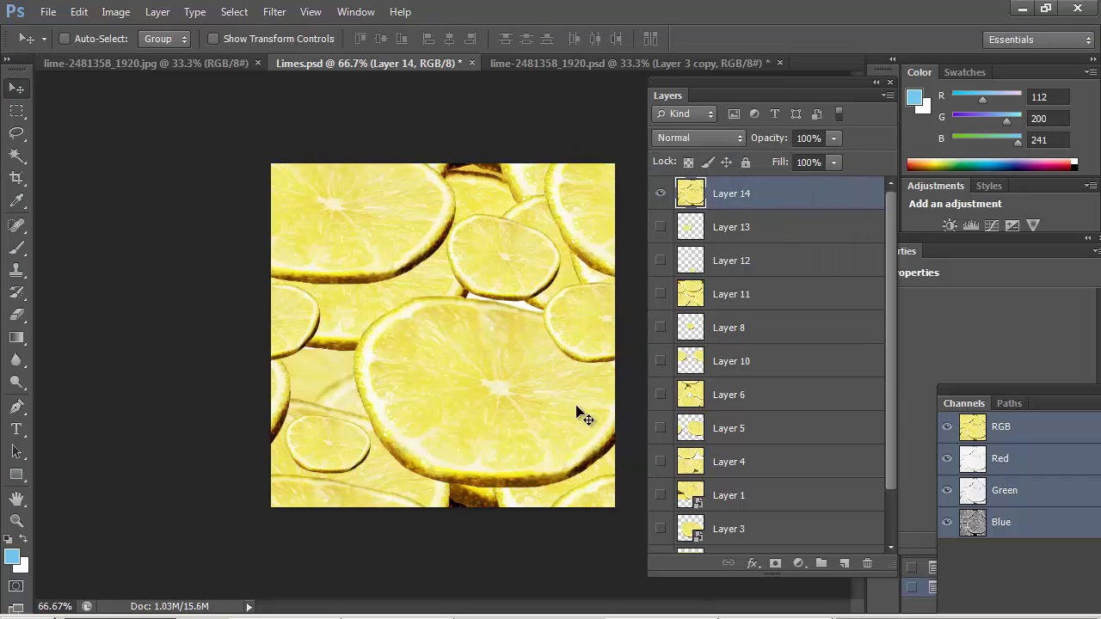
{"action": "key", "text": "ctrl+v"}
Step: Scale the Layer 15 slice down to about 9.2% and set it at the tile's upper left
{"action": "key", "text": "ctrl+t"}
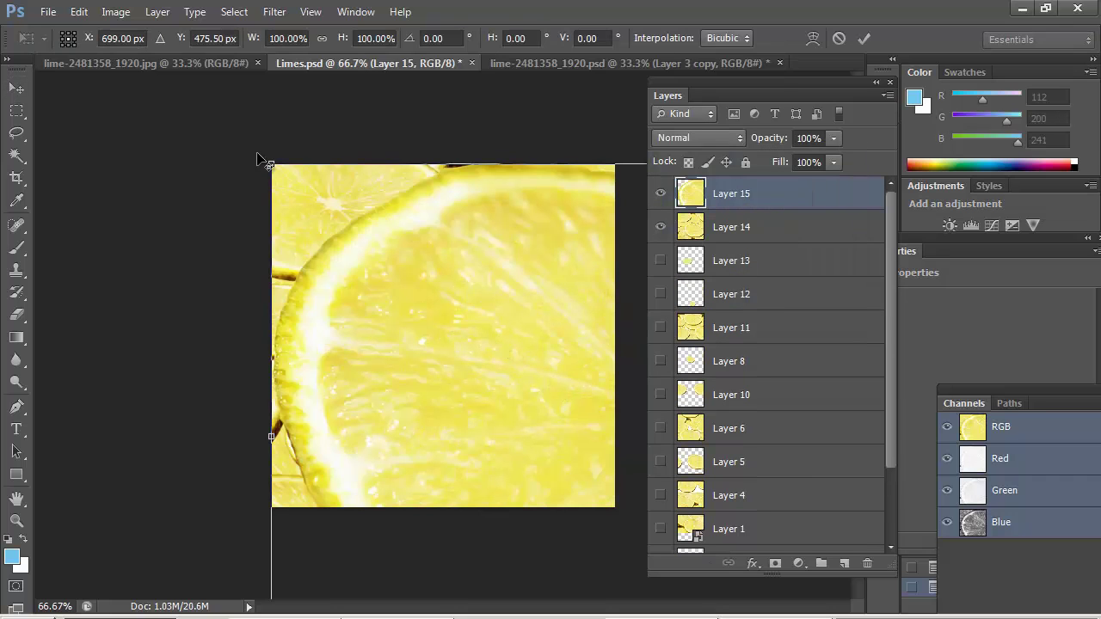
{"action": "left_click_drag", "start_coordinate": [270, 163], "coordinate": [607, 393]}
{"action": "left_click_drag", "start_coordinate": [639, 447], "coordinate": [486, 420]}
{"action": "left_click_drag", "start_coordinate": [407, 414], "coordinate": [422, 433]}
{"action": "left_click_drag", "start_coordinate": [520, 466], "coordinate": [329, 254]}
{"action": "key", "text": "Return"}
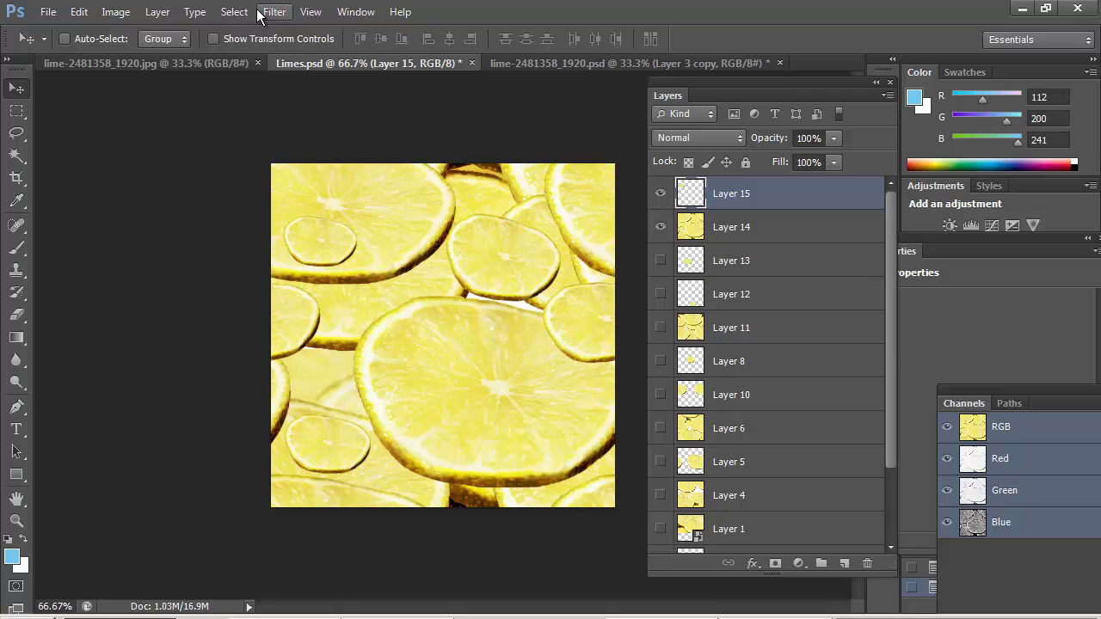
Step: Stamp the visible layers into Layer 16, select all, and bring up the Offset filter
{"action": "key", "text": "ctrl+alt+shift+e"}
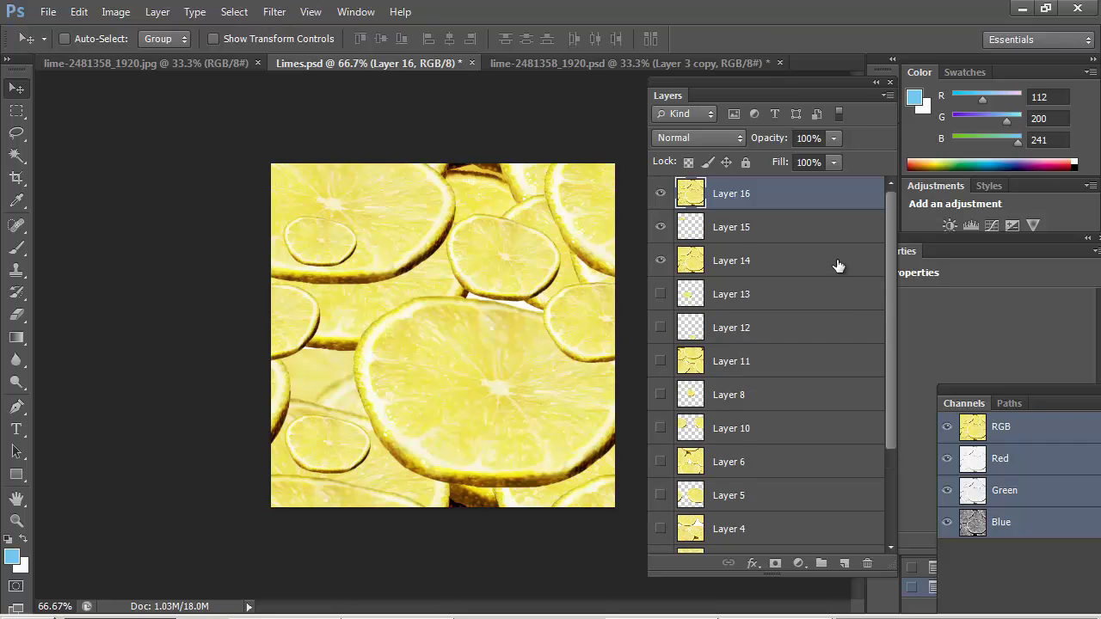
{"action": "key", "text": "ctrl+a"}
{"action": "left_click", "coordinate": [274, 11]}
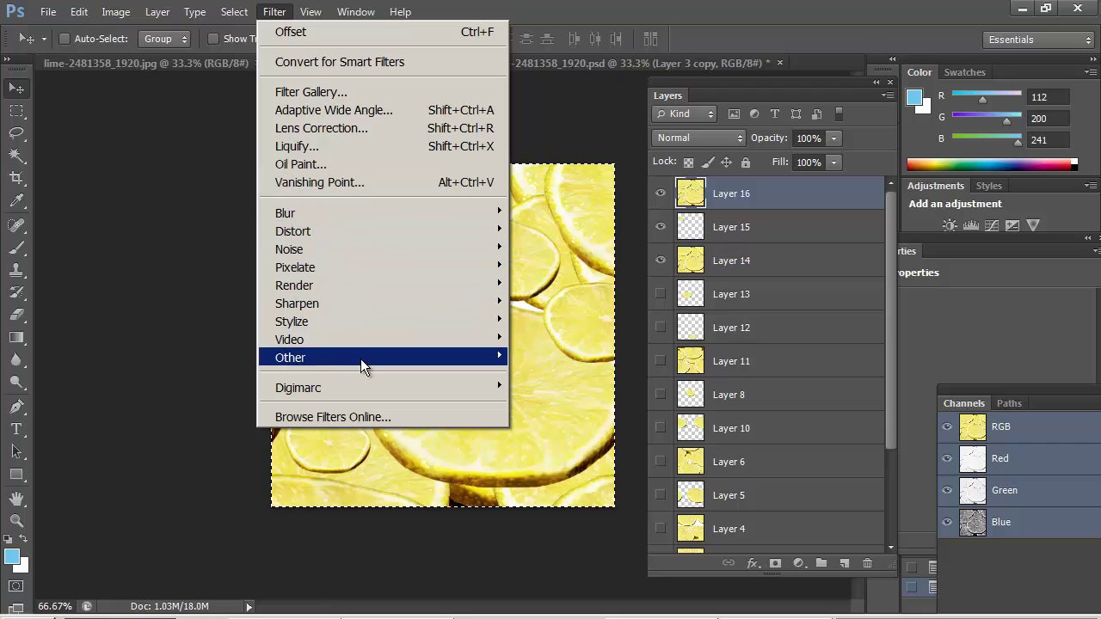
{"action": "mouse_move", "coordinate": [361, 359]}
{"action": "left_click", "coordinate": [574, 434]}
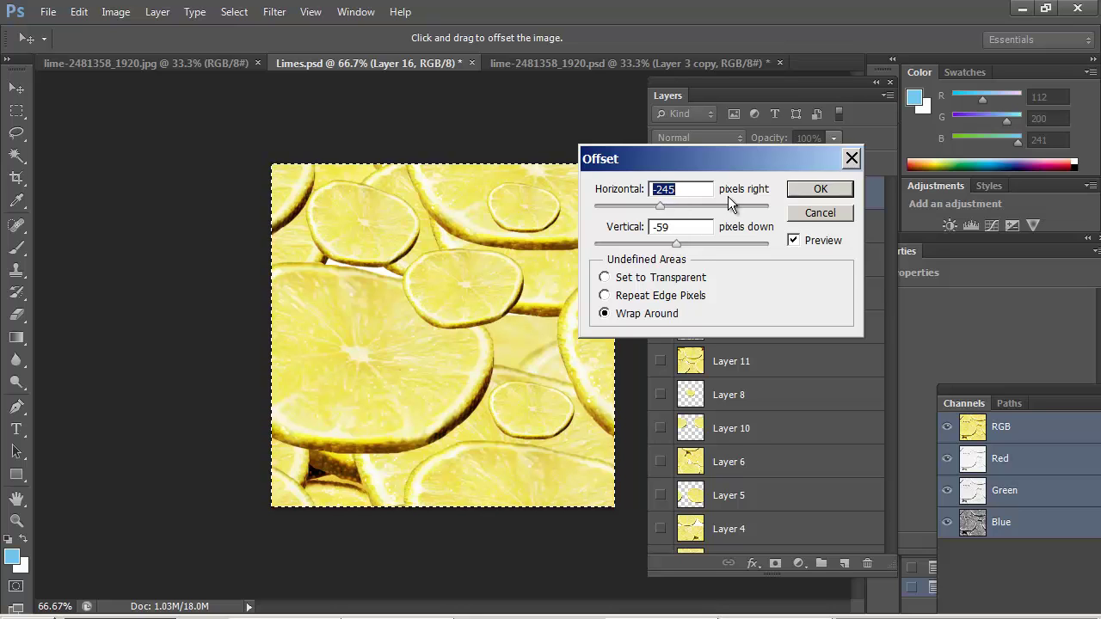
Step: Adjust the Wrap Around offset values to +30 px horizontal and -10 px vertical
{"action": "key", "text": "Up"}
{"action": "key", "text": "Tab"}
{"action": "key", "text": "shift+Up"}
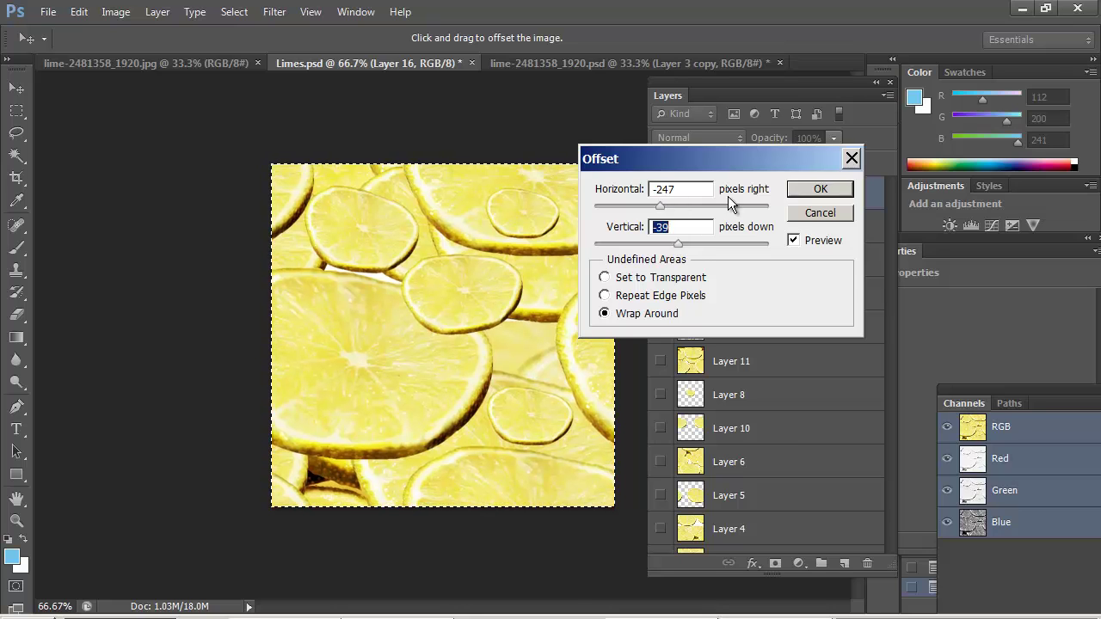
{"action": "key", "text": "shift+Down"}
{"action": "key", "text": "shift+Down"}
{"action": "key", "text": "shift+Down"}
{"action": "key", "text": "shift+Down"}
{"action": "key", "text": "shift+Down"}
{"action": "key", "text": "shift+Down"}
{"action": "key", "text": "shift+Down"}
{"action": "key", "text": "shift+Down"}
{"action": "key", "text": "shift+Down"}
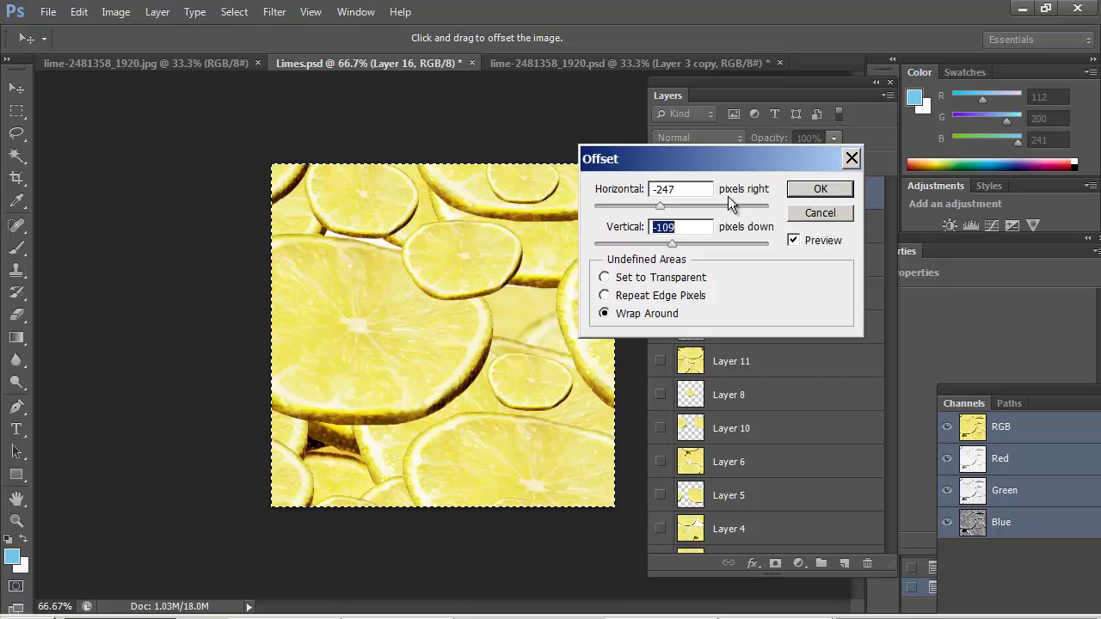
{"action": "key", "text": "shift+Down"}
{"action": "key", "text": "shift+Down"}
{"action": "key", "text": "shift+Down"}
{"action": "key", "text": "shift+Down"}
{"action": "key", "text": "shift+Down"}
{"action": "key", "text": "shift+Down"}
{"action": "key", "text": "shift+Down"}
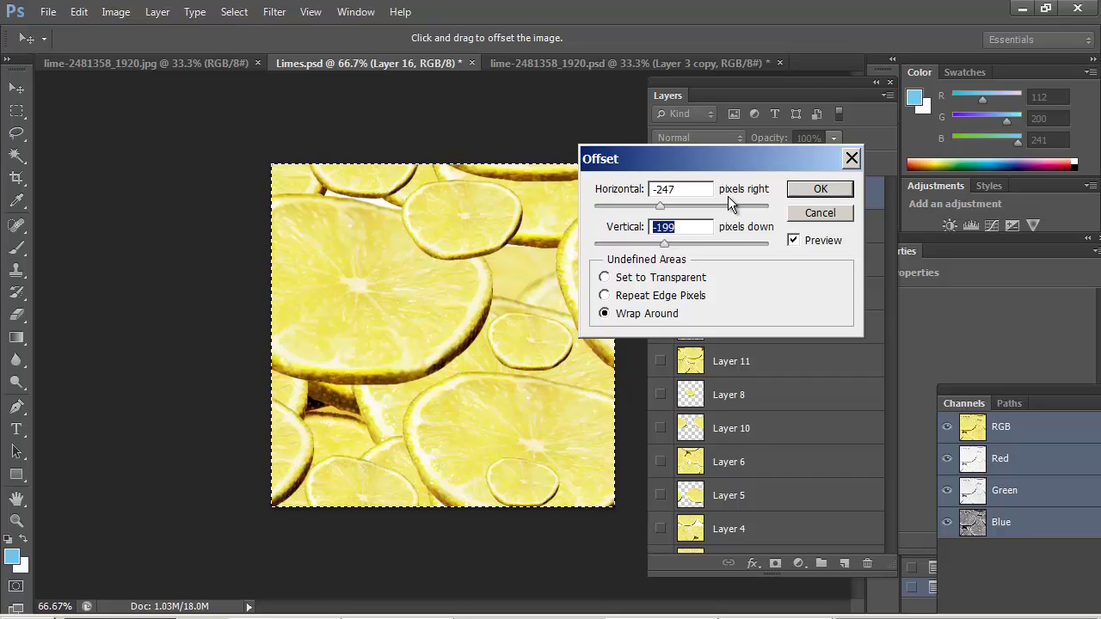
{"action": "key", "text": "shift+Down"}
{"action": "key", "text": "shift+Down"}
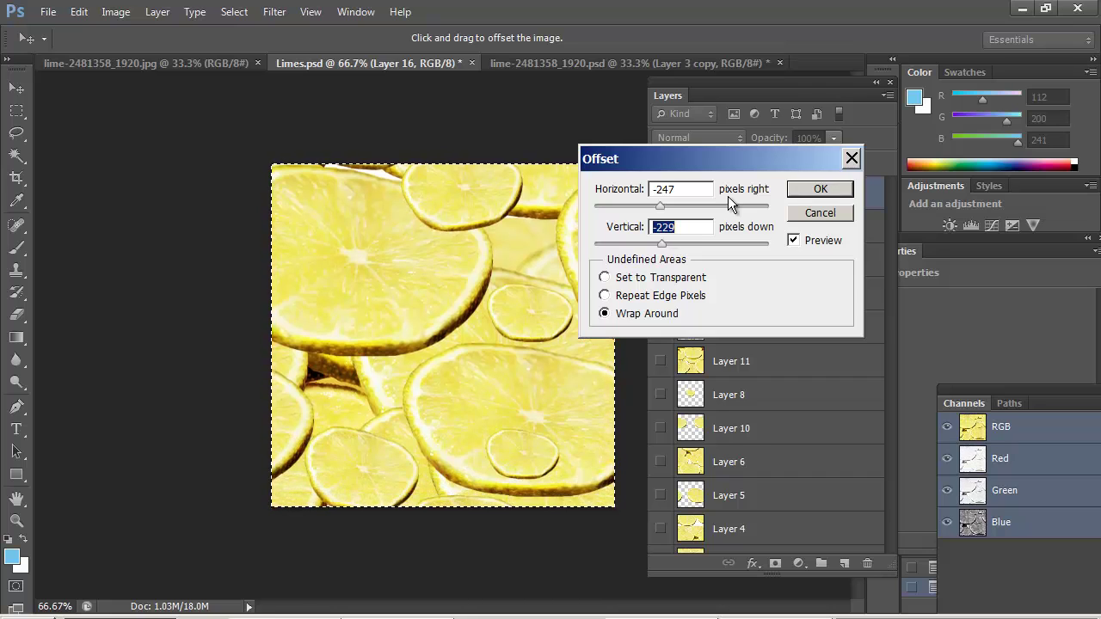
{"action": "key", "text": "shift+Down"}
{"action": "left_click", "coordinate": [703, 188]}
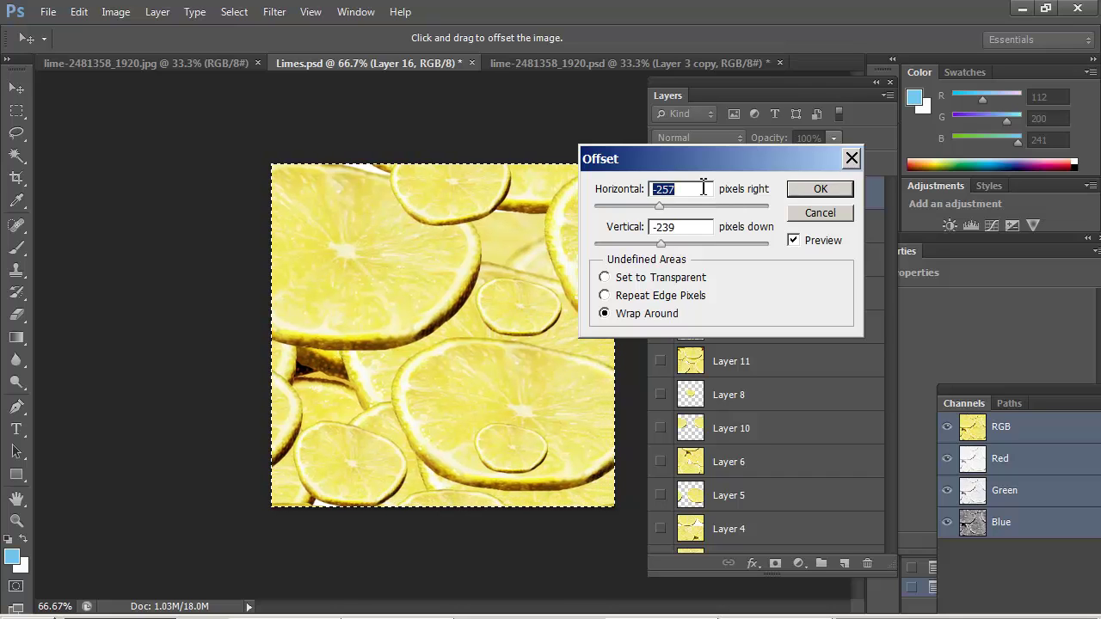
{"action": "key", "text": "shift+Up"}
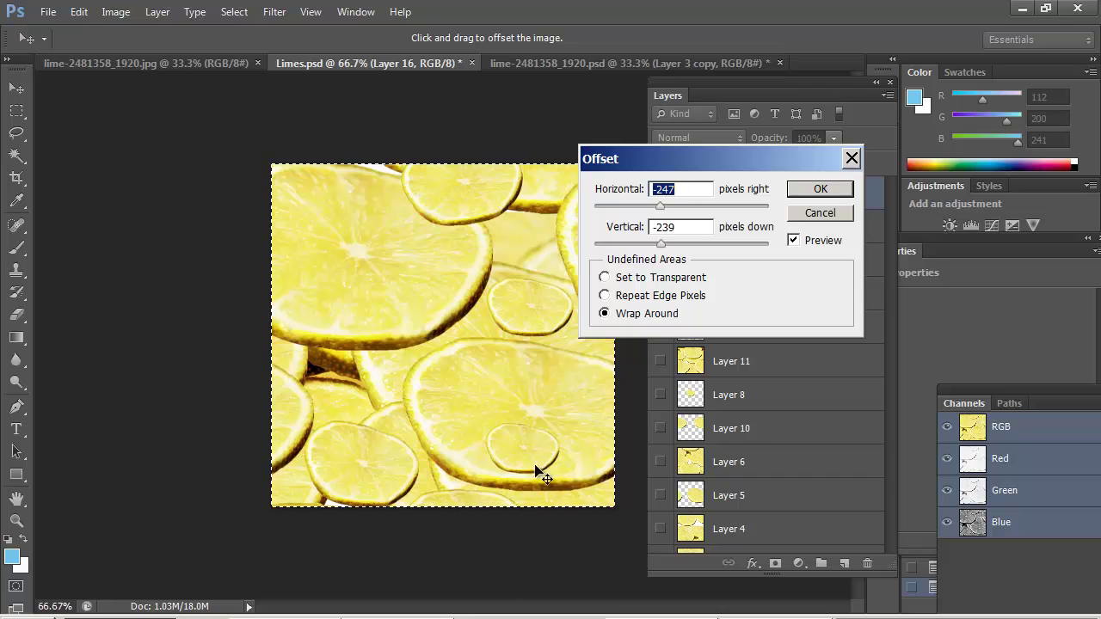
{"action": "key", "text": "shift+Up"}
{"action": "key", "text": "shift+Up"}
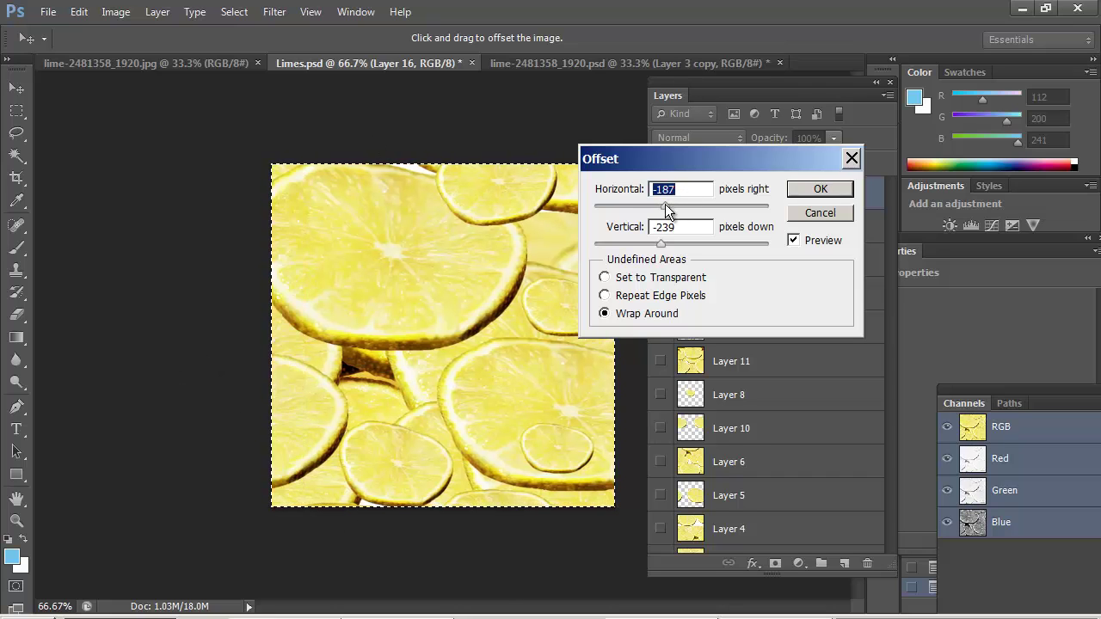
{"action": "left_click_drag", "start_coordinate": [676, 209], "coordinate": [680, 249]}
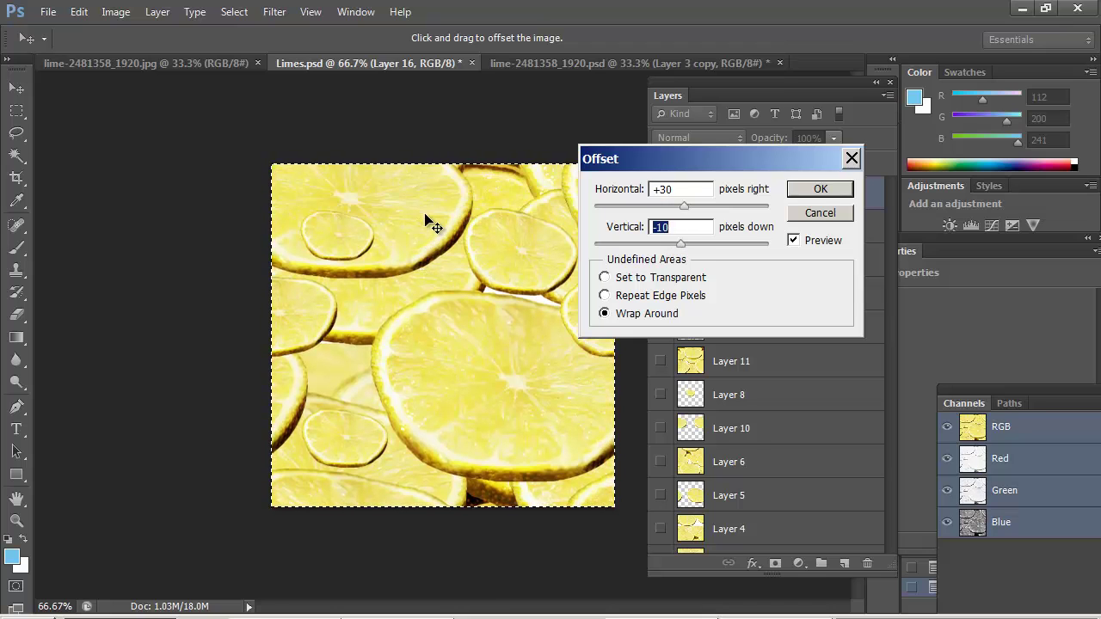
{"action": "left_click", "coordinate": [819, 191]}
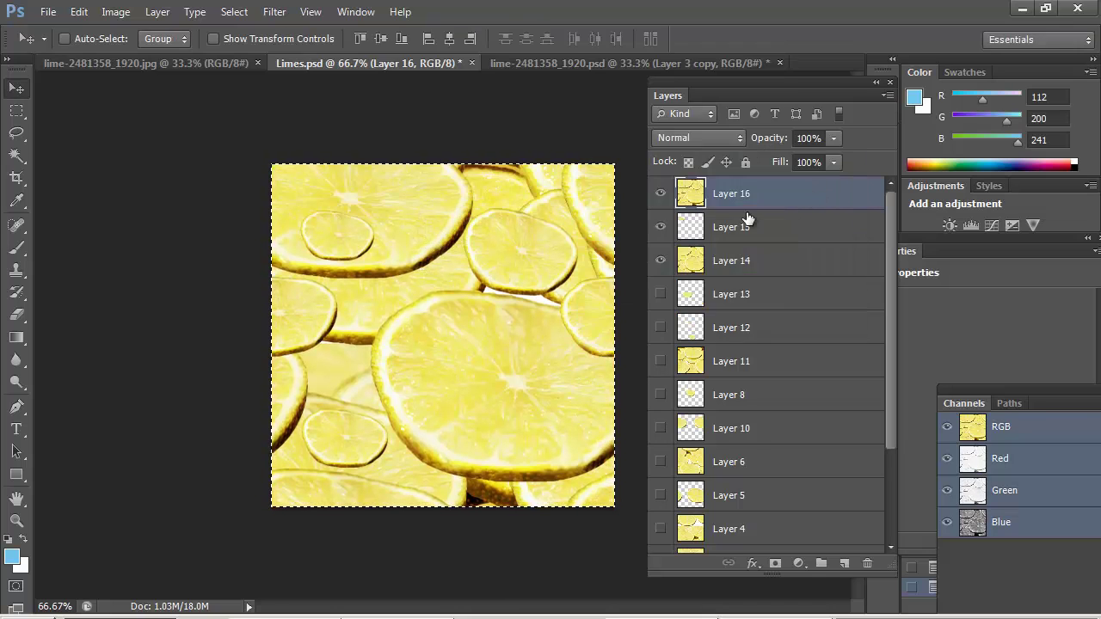
{"action": "key", "text": "ctrl+v"}
{"action": "key", "text": "ctrl+t"}
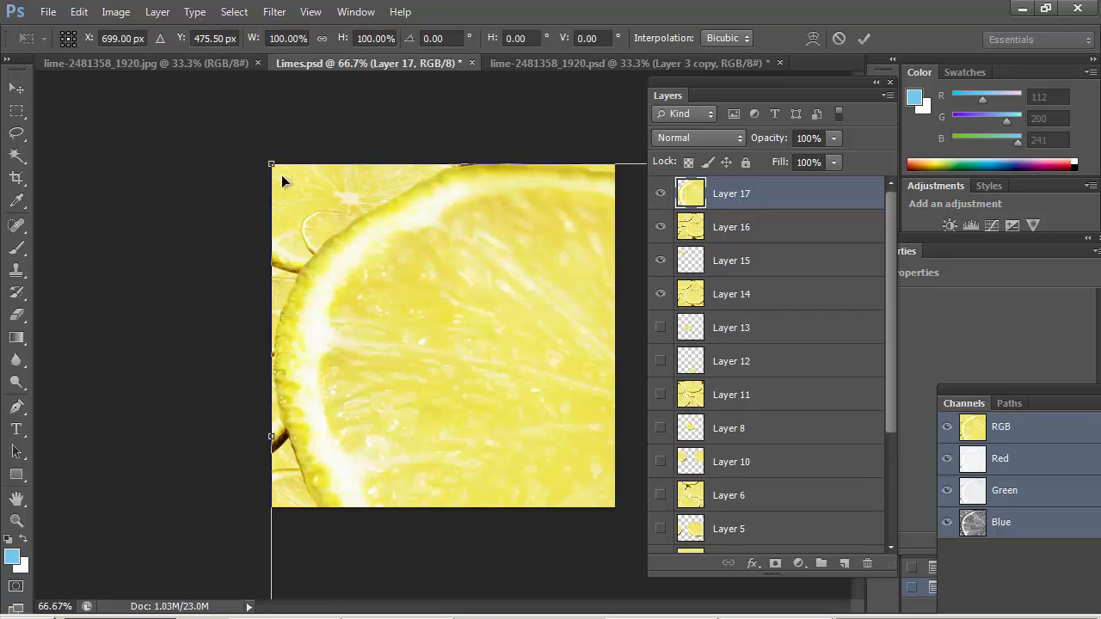
{"action": "left_click_drag", "start_coordinate": [267, 160], "coordinate": [599, 388]}
{"action": "left_click_drag", "start_coordinate": [610, 425], "coordinate": [367, 268]}
{"action": "left_click_drag", "start_coordinate": [357, 229], "coordinate": [412, 280]}
{"action": "left_click_drag", "start_coordinate": [490, 277], "coordinate": [445, 226]}
{"action": "left_click_drag", "start_coordinate": [489, 257], "coordinate": [445, 206]}
{"action": "key", "text": "Return"}
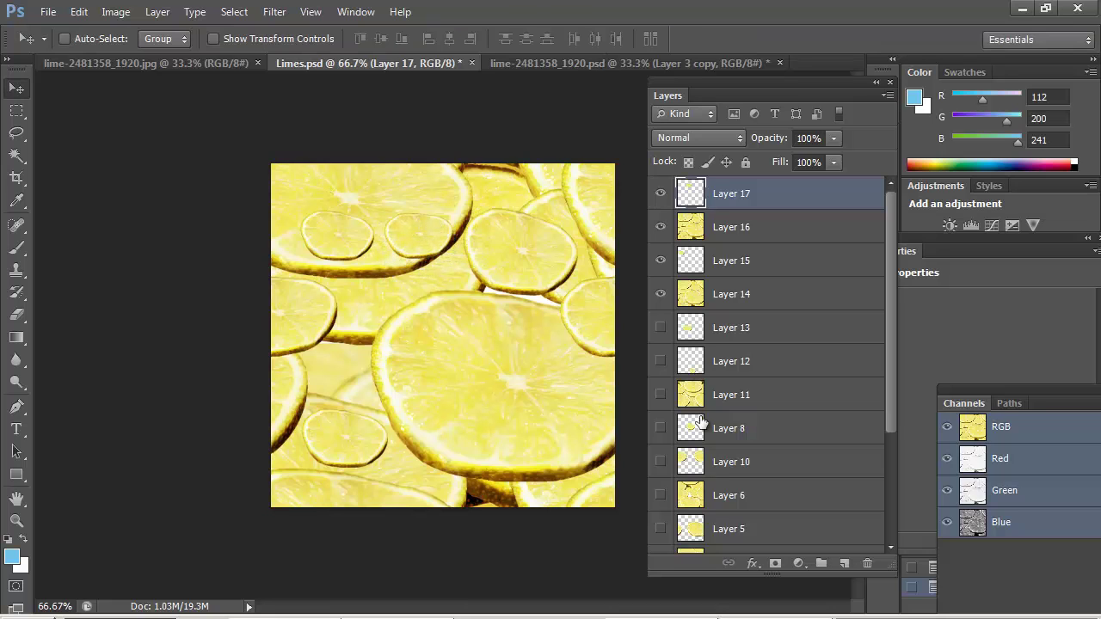
{"action": "key", "text": "ctrl+s"}
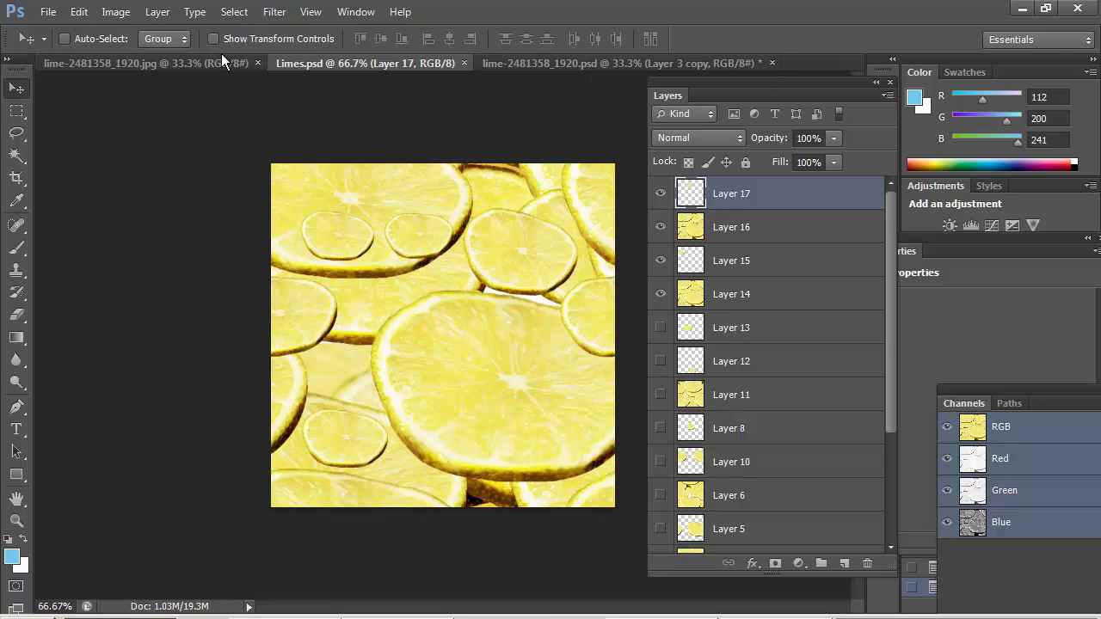
Step: Define the current lime tile as a new pattern via Edit > Define Pattern
{"action": "left_click", "coordinate": [83, 12]}
{"action": "left_click", "coordinate": [244, 481]}
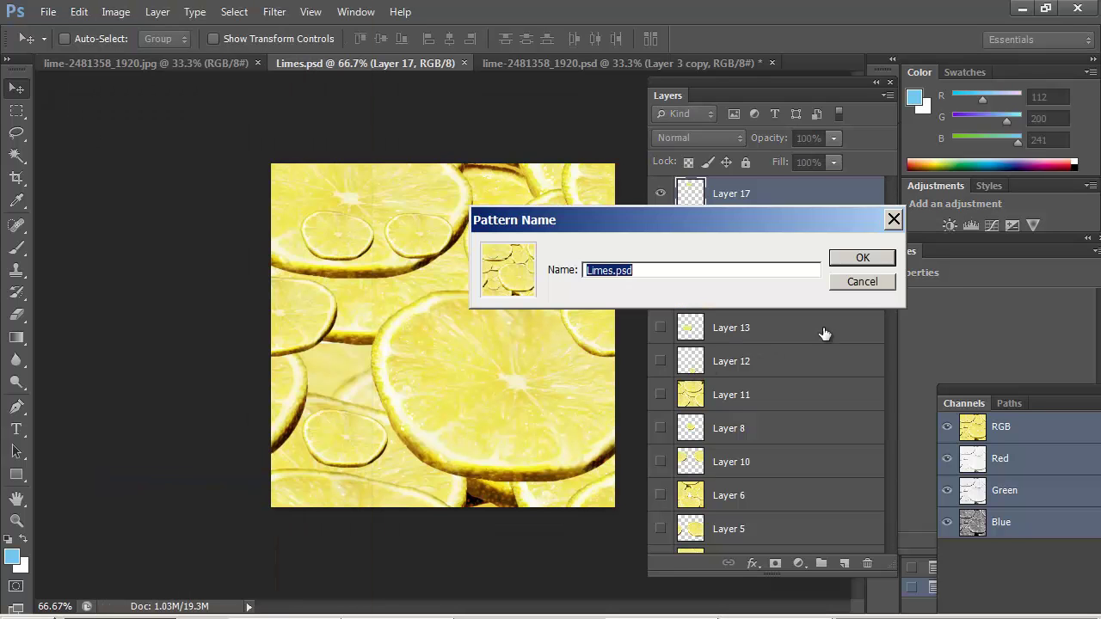
{"action": "left_click", "coordinate": [867, 262]}
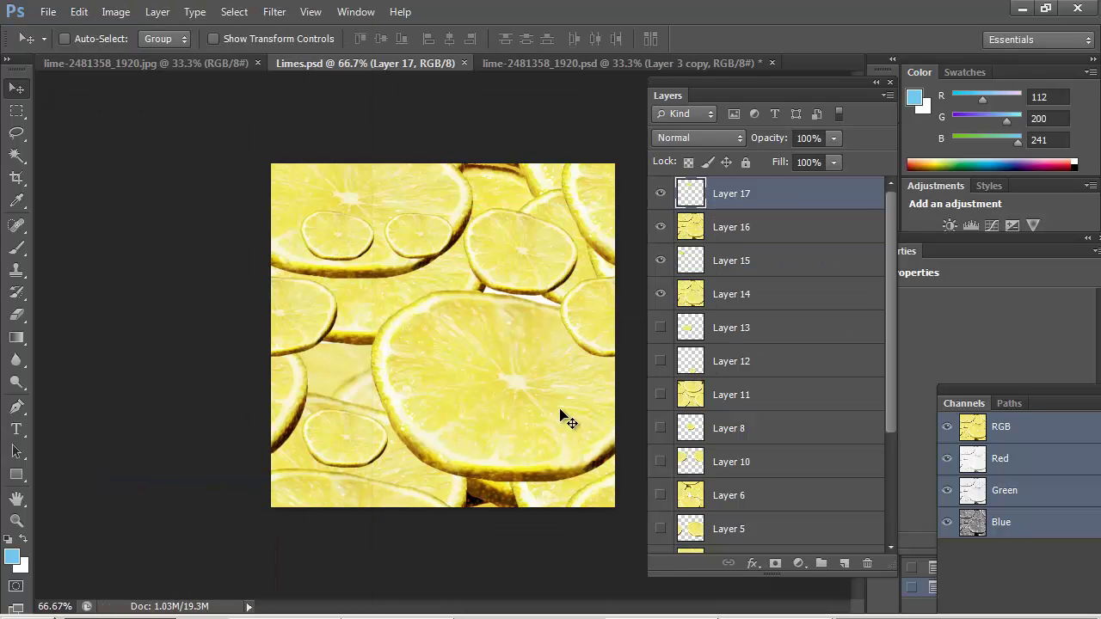
Step: Create a new blank document 10 by 10 inches at 300 resolution
{"action": "key", "text": "ctrl+n"}
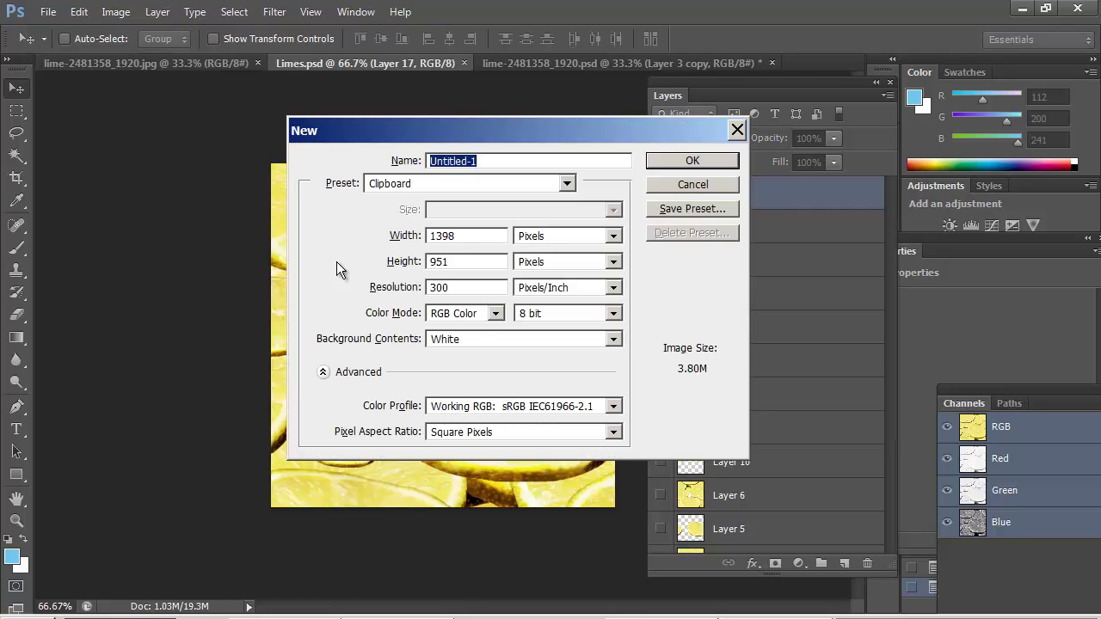
{"action": "left_click", "coordinate": [489, 290]}
{"action": "left_click", "coordinate": [527, 239]}
{"action": "left_click", "coordinate": [516, 271]}
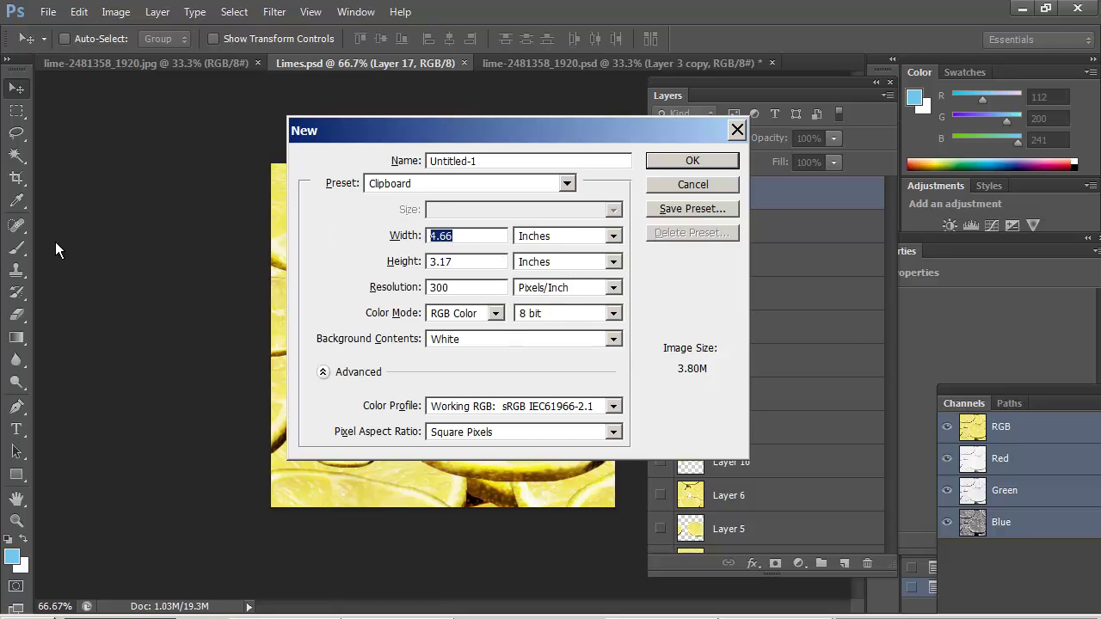
{"action": "type", "text": "10"}
{"action": "key", "text": "Tab"}
{"action": "key", "text": "Tab"}
{"action": "type", "text": "10"}
{"action": "key", "text": "Return"}
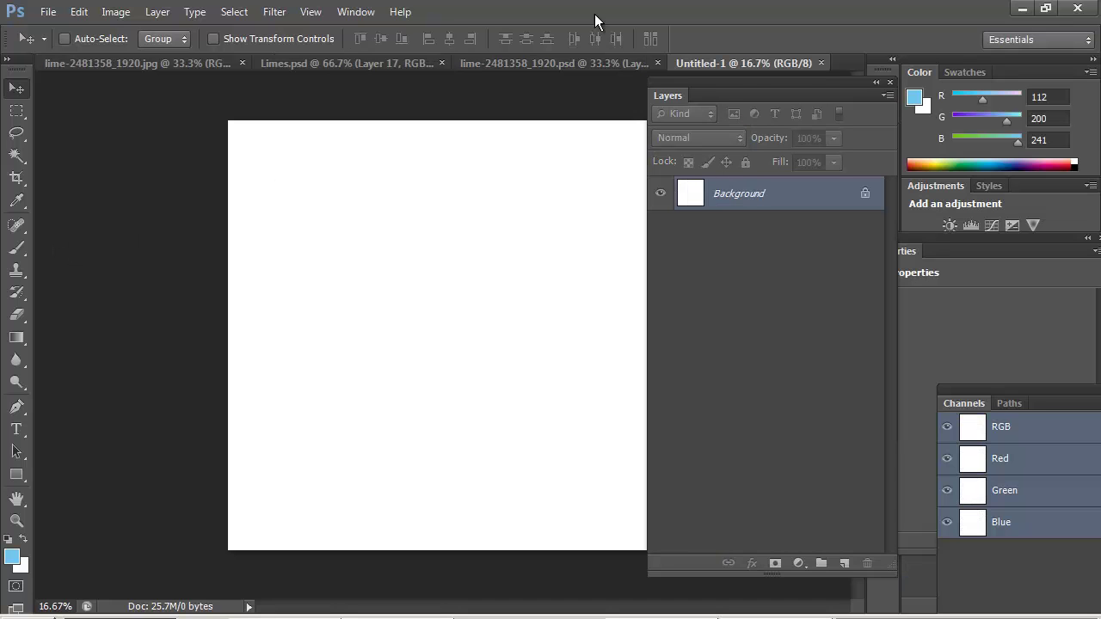
Step: Add a Pattern Fill layer using the lime pattern at 100% scale
{"action": "left_click", "coordinate": [799, 563]}
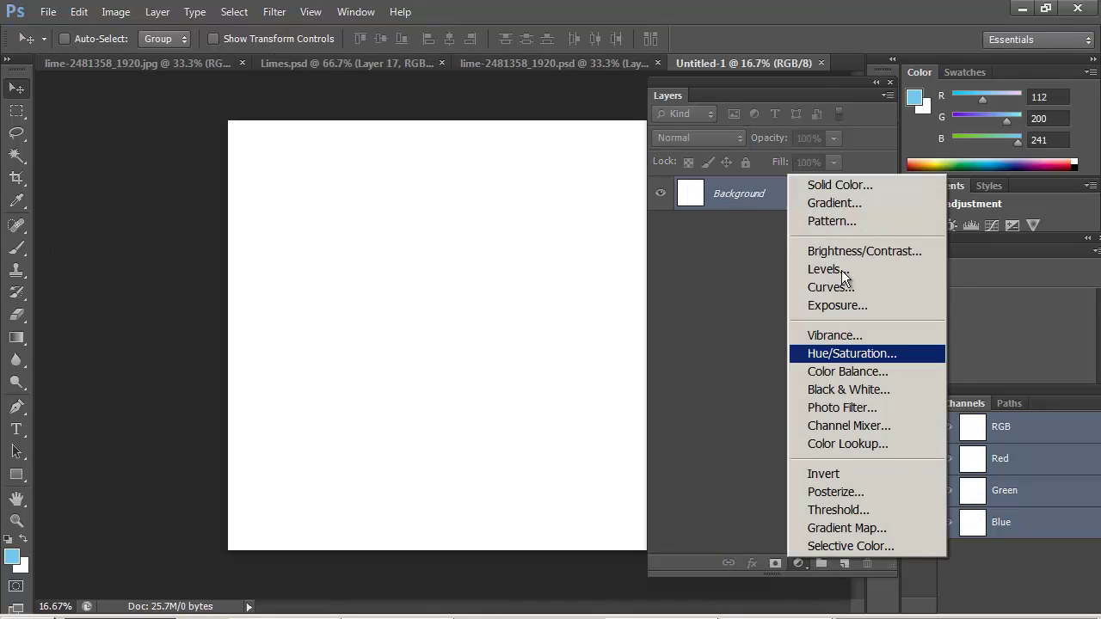
{"action": "left_click", "coordinate": [849, 223]}
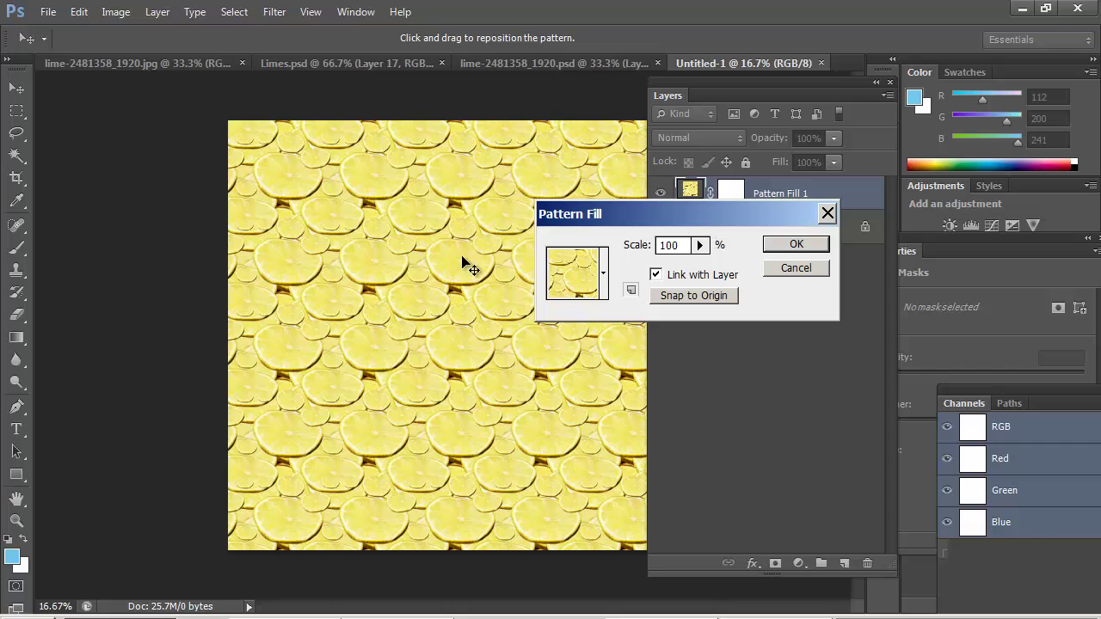
{"action": "left_click", "coordinate": [787, 244]}
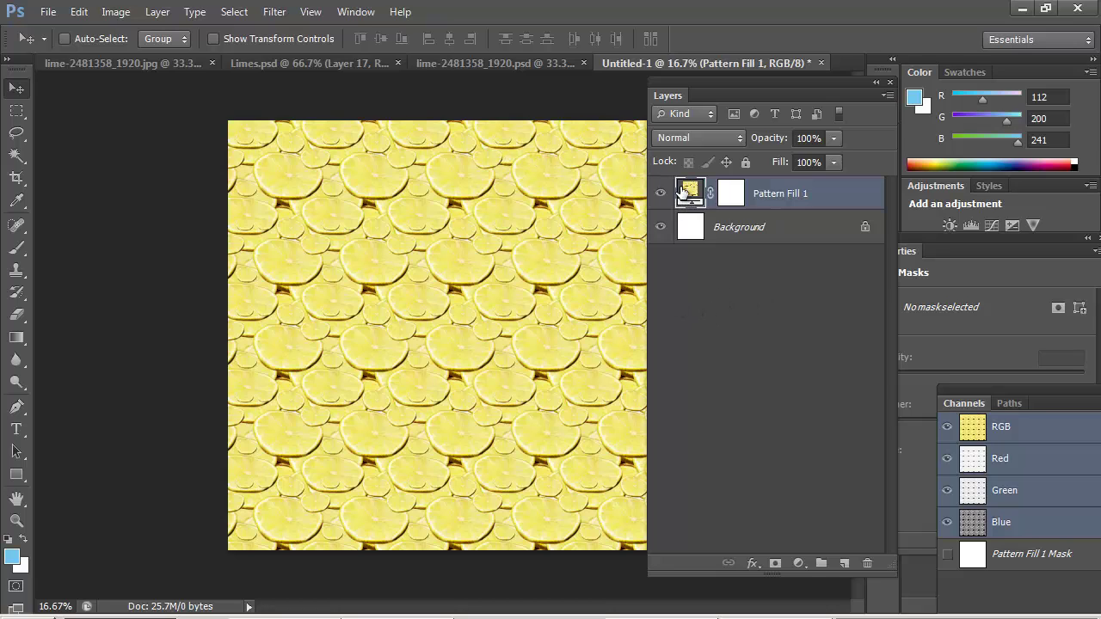
Step: Add a Levels layer with black input 68 and midtones darkened to 0.63
{"action": "left_click", "coordinate": [798, 563]}
{"action": "left_click", "coordinate": [847, 267]}
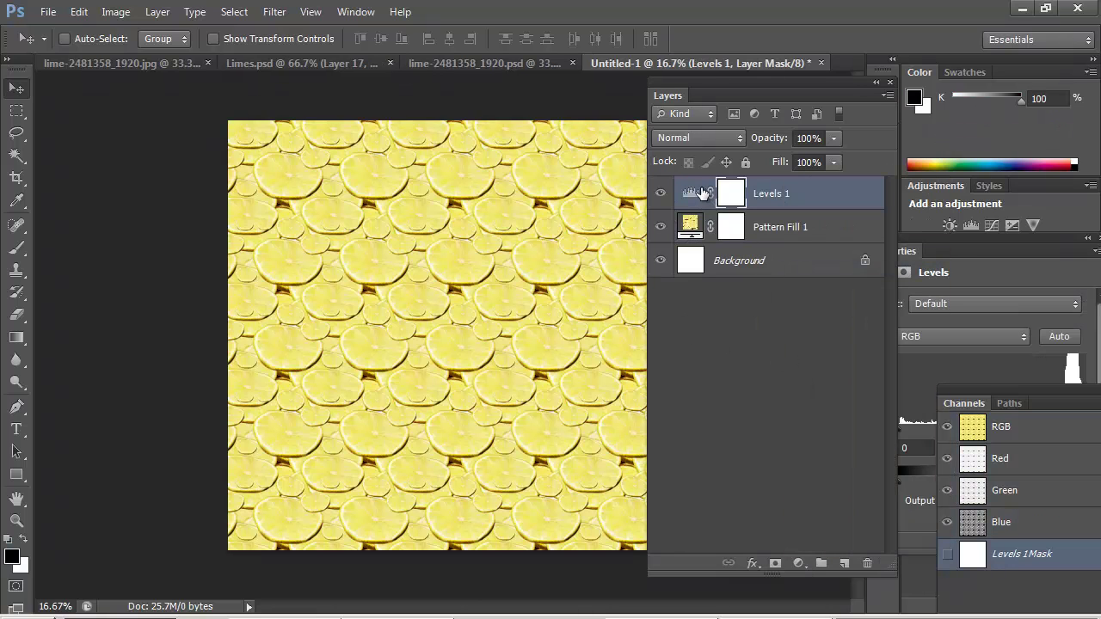
{"action": "left_click", "coordinate": [692, 193]}
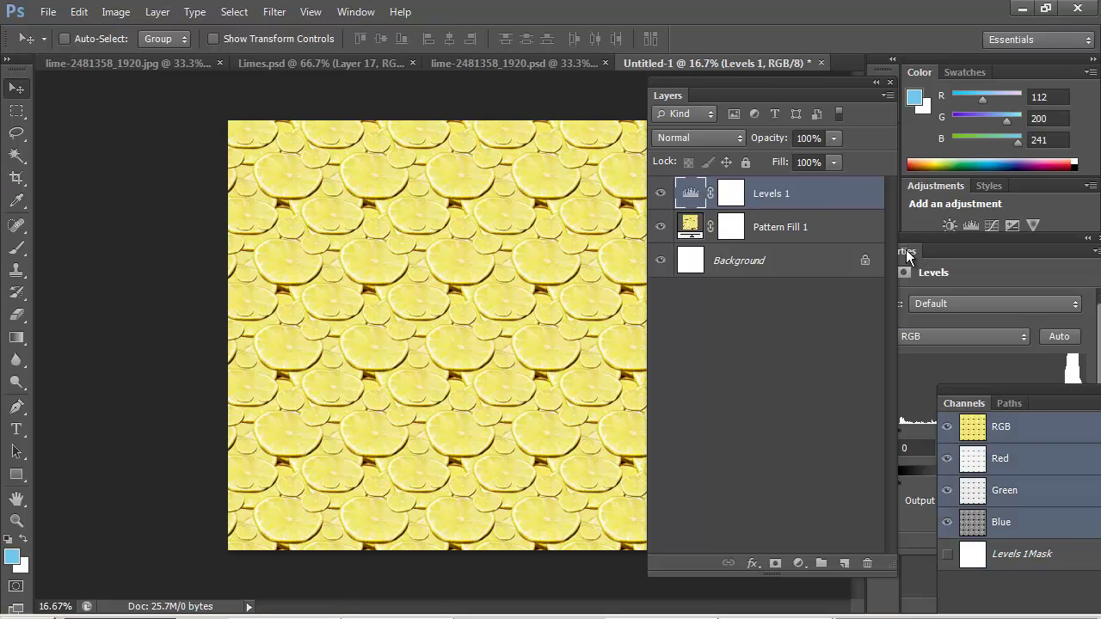
{"action": "left_click_drag", "start_coordinate": [906, 256], "coordinate": [104, 202]}
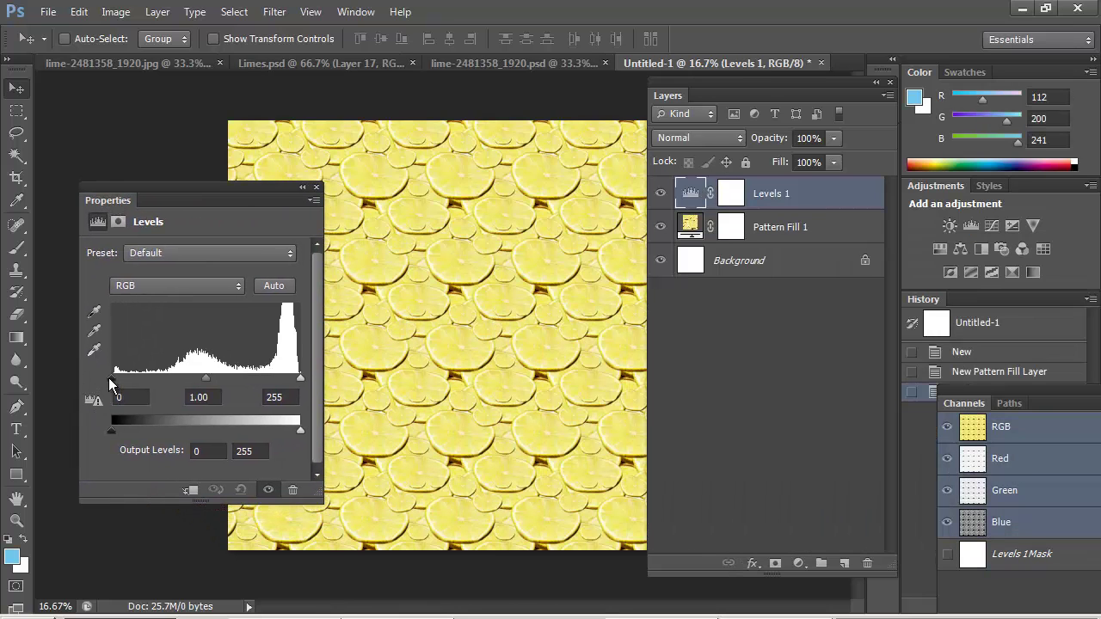
{"action": "left_click_drag", "start_coordinate": [112, 379], "coordinate": [164, 379]}
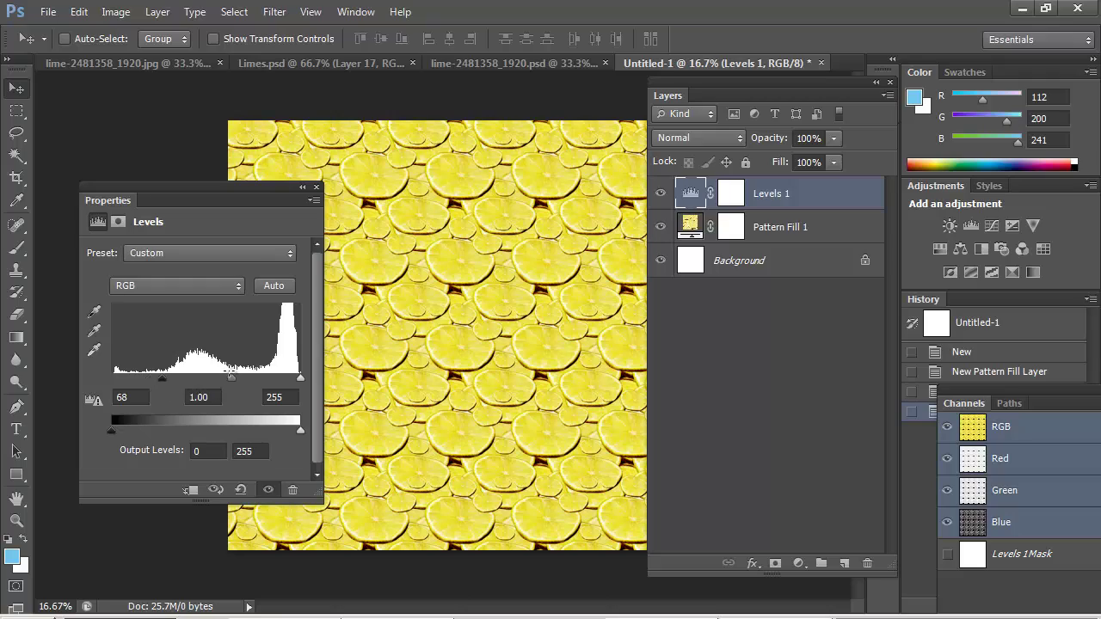
{"action": "mouse_move", "coordinate": [232, 378]}
{"action": "left_mouse_down"}
{"action": "mouse_move", "coordinate": [207, 379]}
{"action": "mouse_move", "coordinate": [282, 380]}
{"action": "mouse_move", "coordinate": [251, 380]}
{"action": "left_mouse_up"}
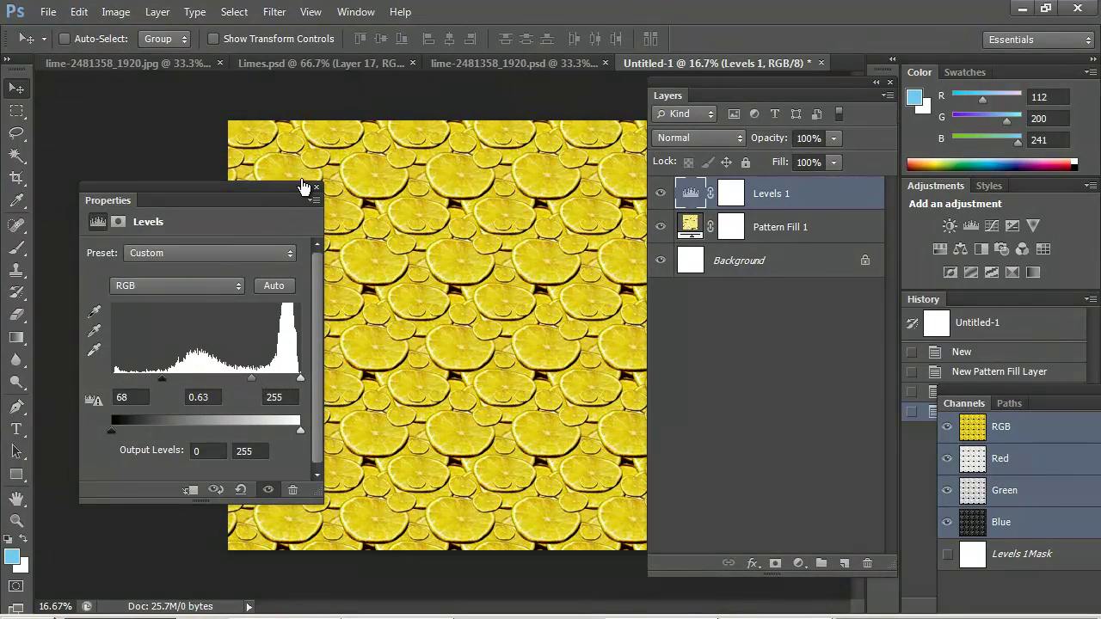
{"action": "left_click", "coordinate": [316, 188]}
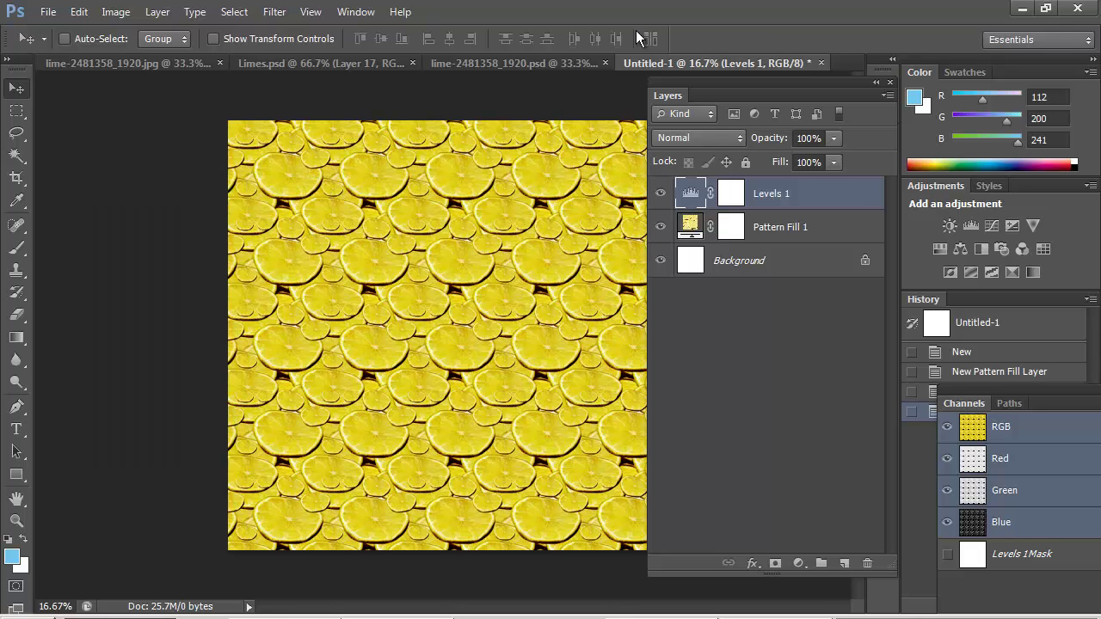
Step: Close Untitled-1 without saving and add a Levels adjustment layer to Limes.psd
{"action": "left_click", "coordinate": [821, 63]}
{"action": "left_click", "coordinate": [553, 255]}
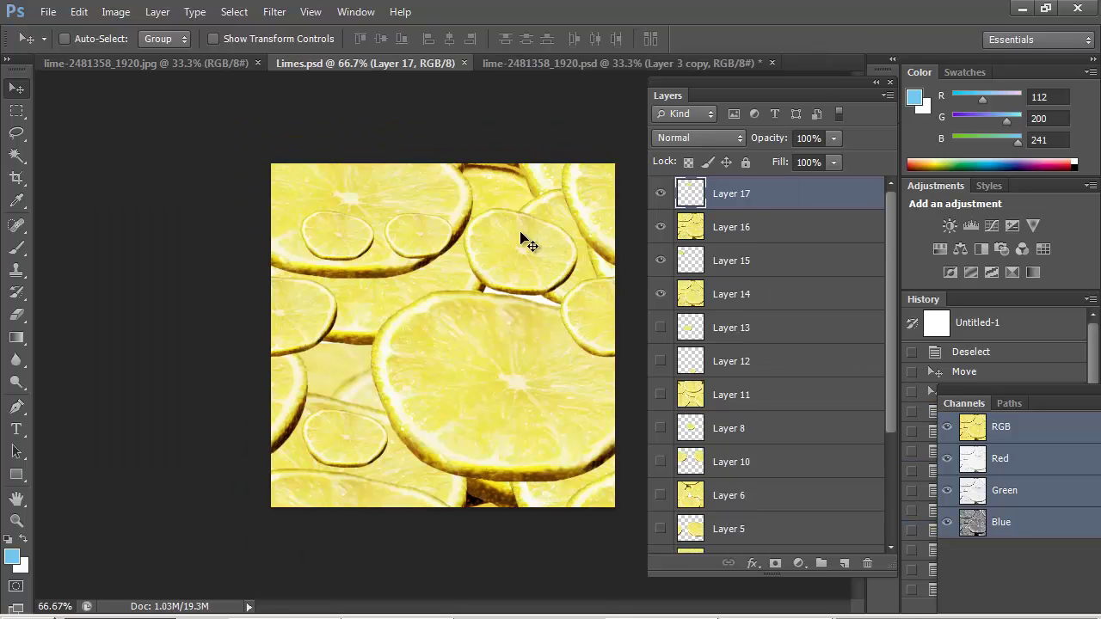
{"action": "left_click", "coordinate": [800, 563]}
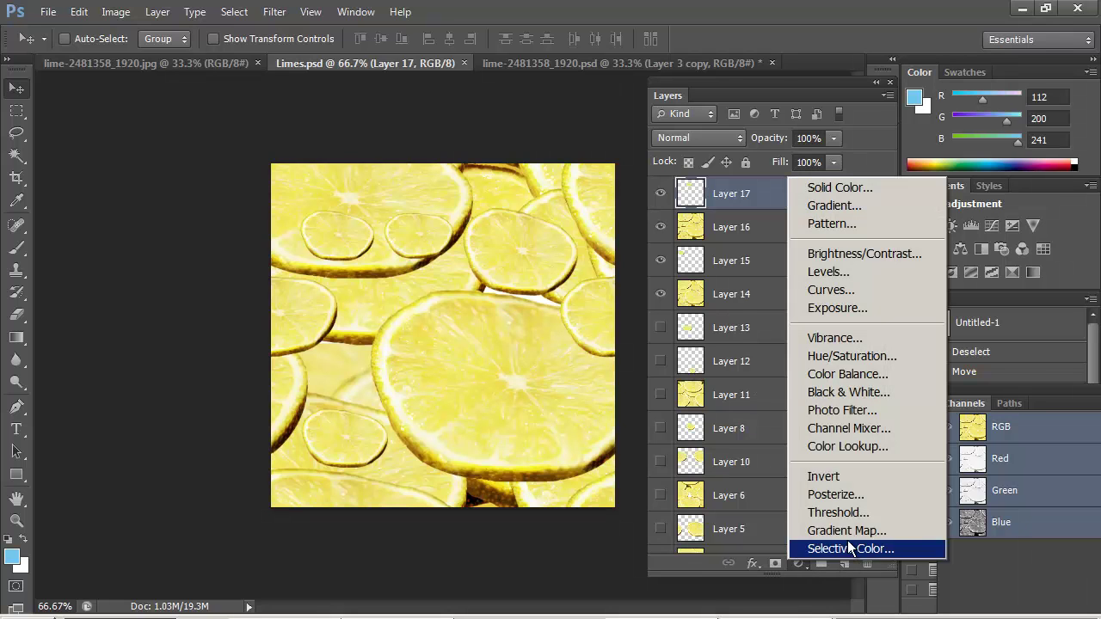
{"action": "left_click", "coordinate": [868, 271]}
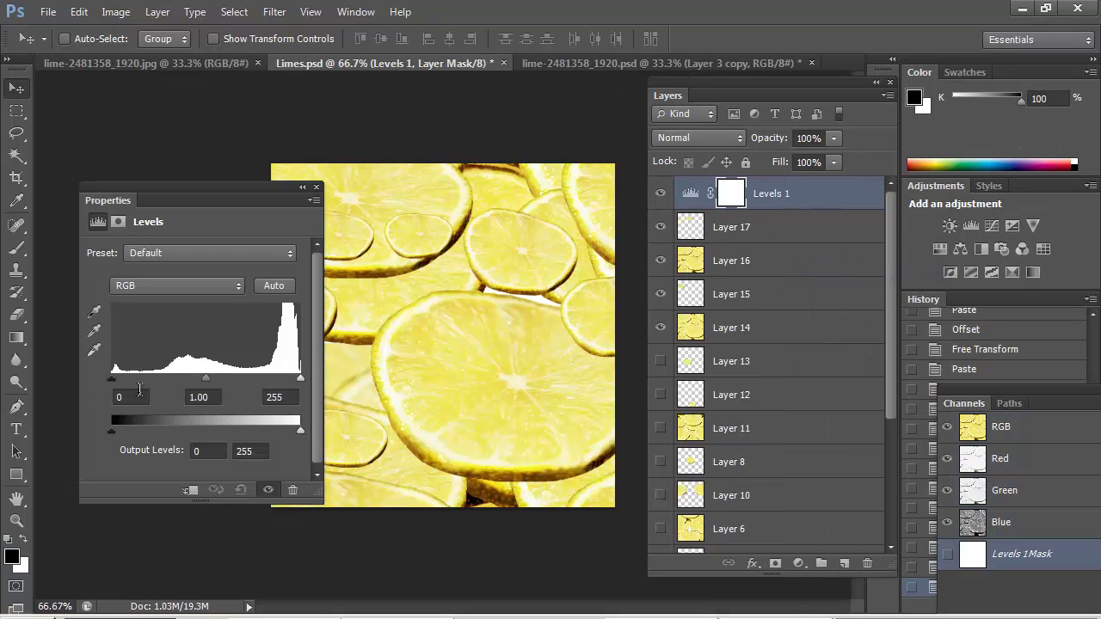
Step: Set the Levels inputs to 3 / 0.68 / 253 and save Limes.psd
{"action": "left_click_drag", "start_coordinate": [112, 377], "coordinate": [118, 381]}
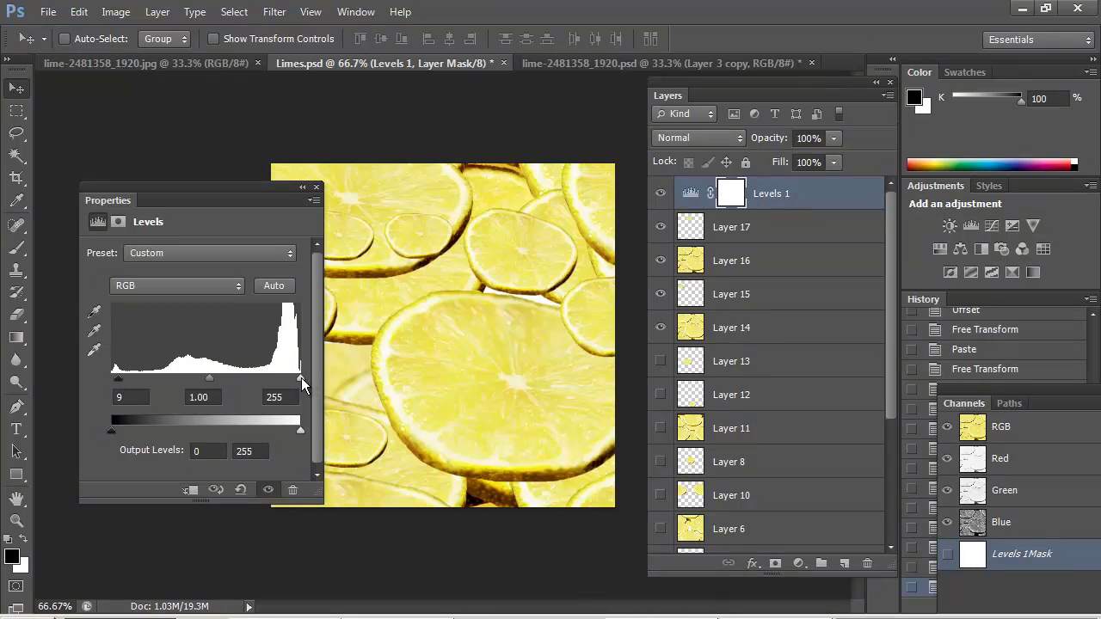
{"action": "mouse_move", "coordinate": [301, 377]}
{"action": "left_mouse_down"}
{"action": "mouse_move", "coordinate": [284, 381]}
{"action": "mouse_move", "coordinate": [299, 386]}
{"action": "left_mouse_up"}
{"action": "left_click_drag", "start_coordinate": [119, 377], "coordinate": [114, 376]}
{"action": "mouse_move", "coordinate": [206, 378]}
{"action": "left_mouse_down"}
{"action": "mouse_move", "coordinate": [249, 377]}
{"action": "mouse_move", "coordinate": [228, 378]}
{"action": "left_mouse_up"}
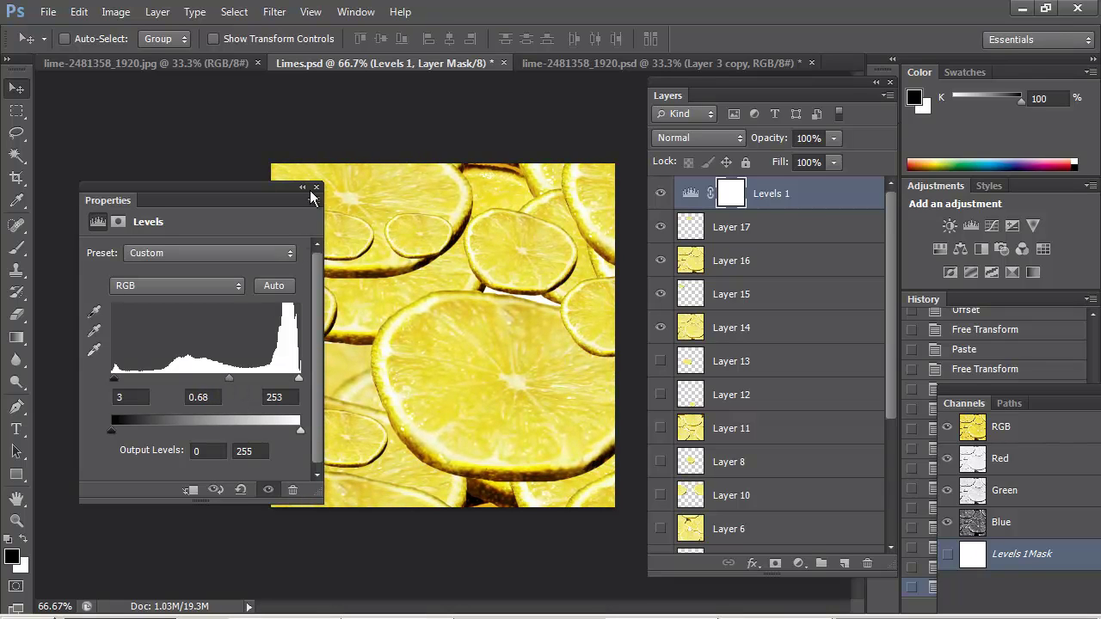
{"action": "key", "text": "ctrl+s"}
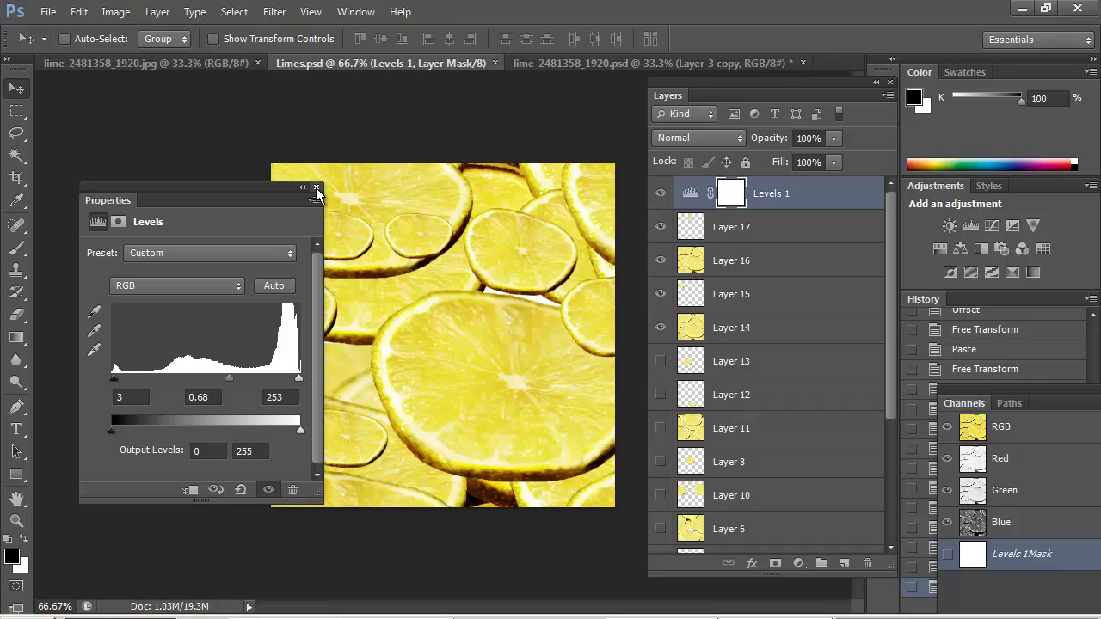
{"action": "left_click", "coordinate": [316, 188]}
{"action": "left_click", "coordinate": [80, 11]}
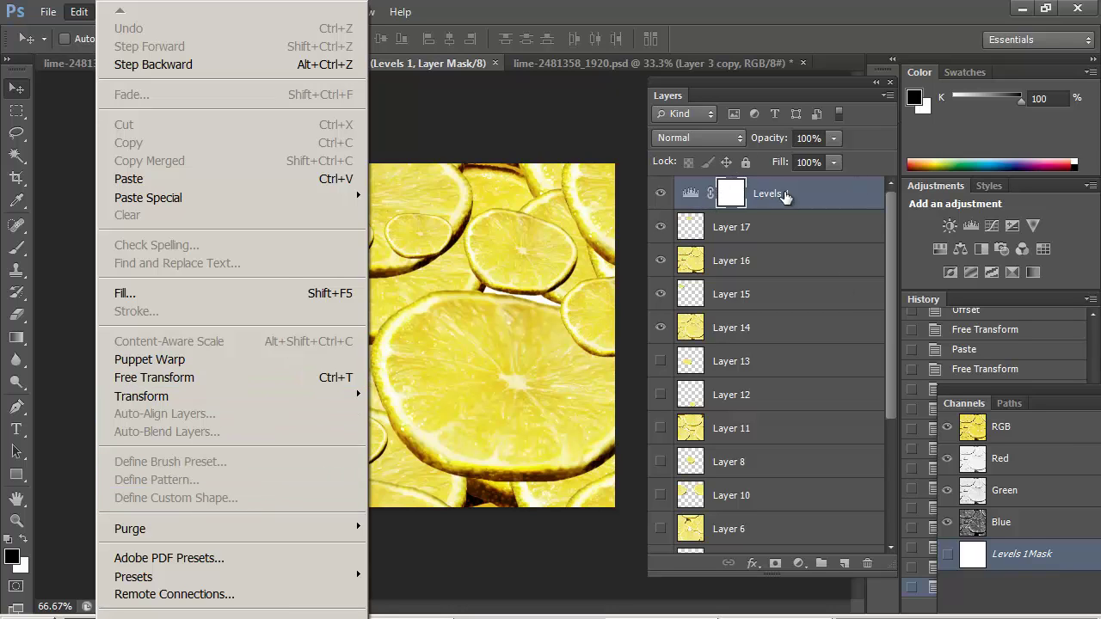
Step: Define the darkened Limes.psd tile as a new pattern named 'Limes'
{"action": "left_click", "coordinate": [714, 197]}
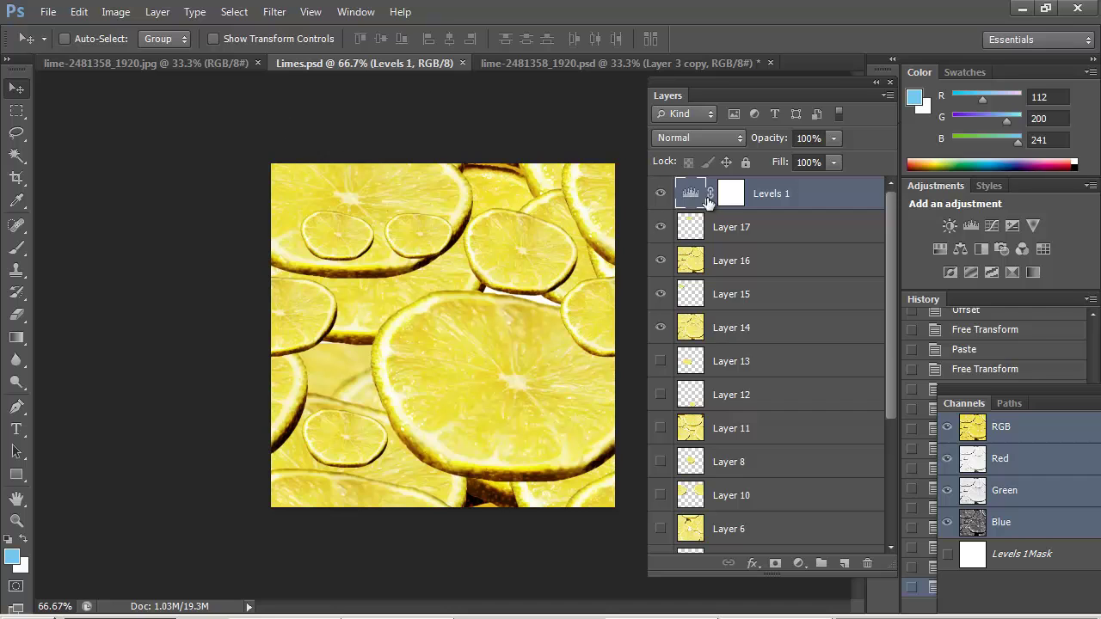
{"action": "left_click", "coordinate": [116, 12]}
{"action": "mouse_move", "coordinate": [78, 12]}
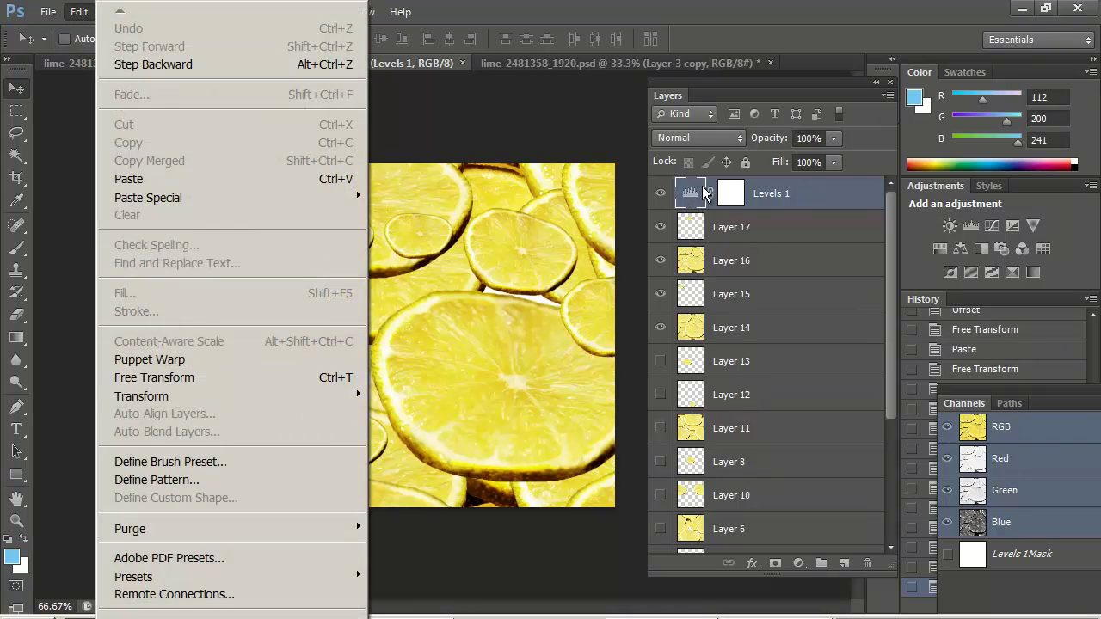
{"action": "left_click", "coordinate": [156, 480]}
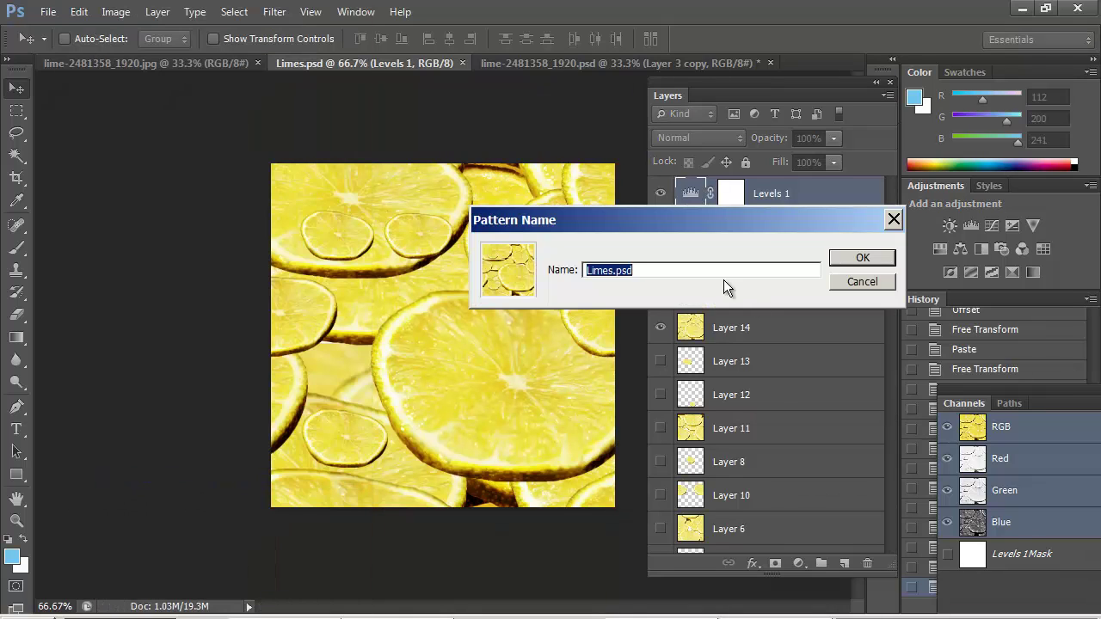
{"action": "left_click", "coordinate": [619, 273]}
{"action": "key", "text": "Return"}
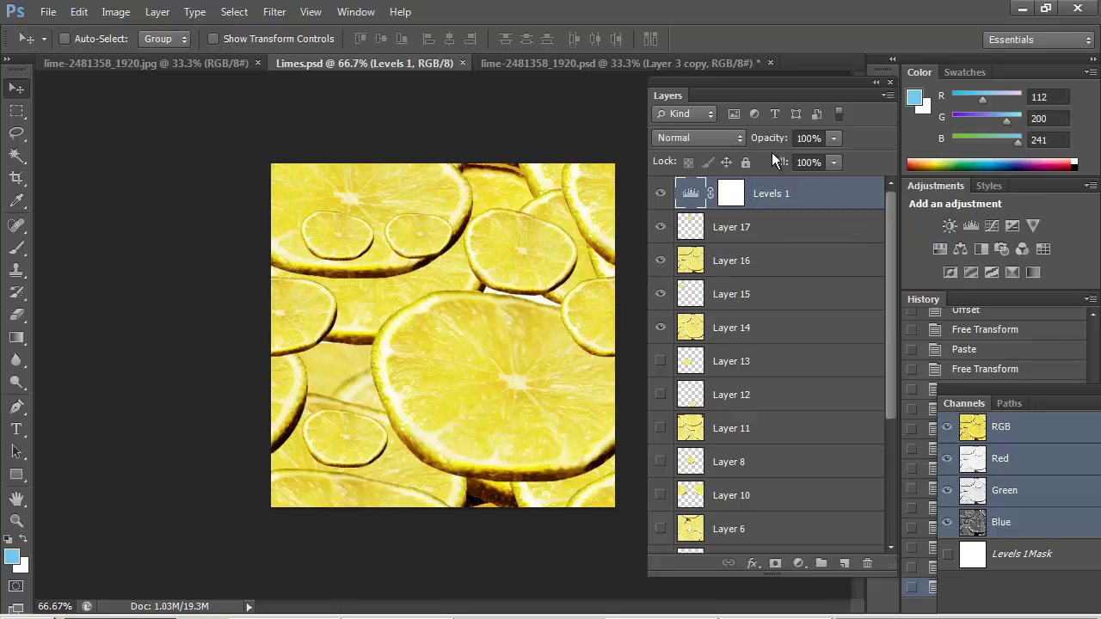